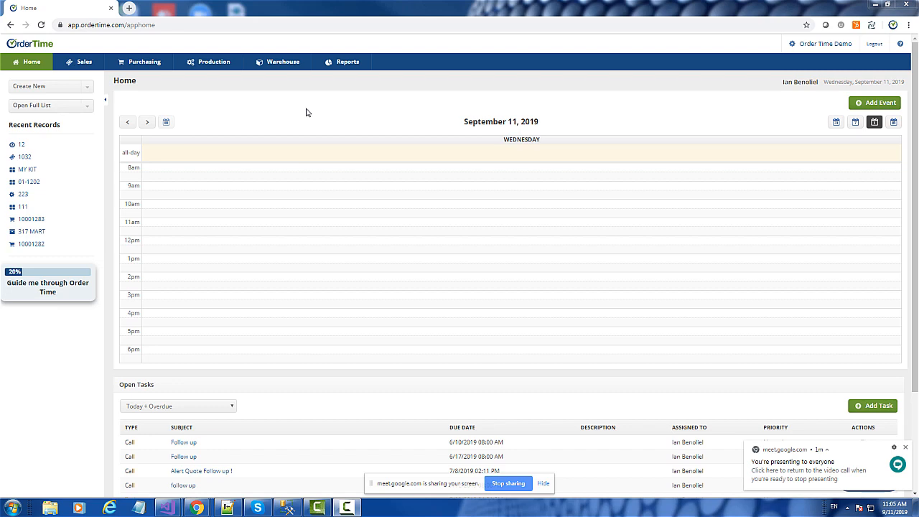
Step: Start a new customer record and enter Dean Co as both the name and the company
left_click(29, 94)
left_click(47, 157)
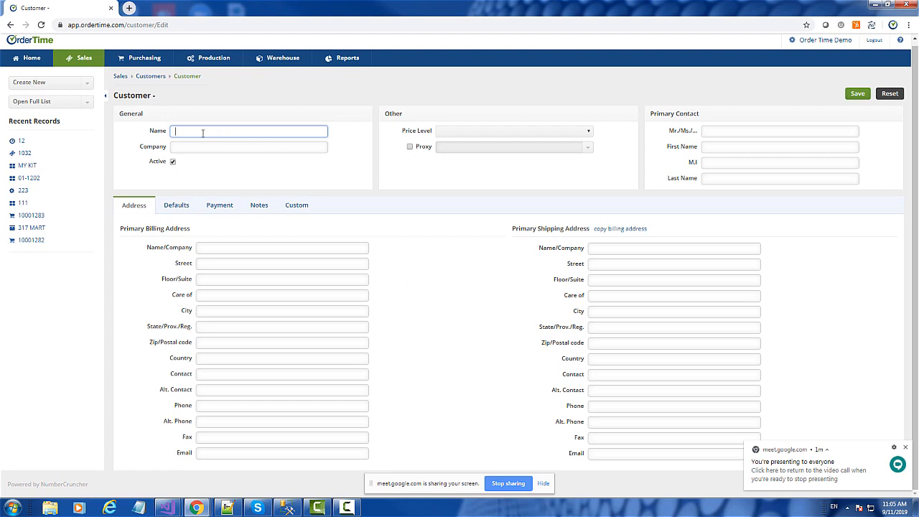
type("D")
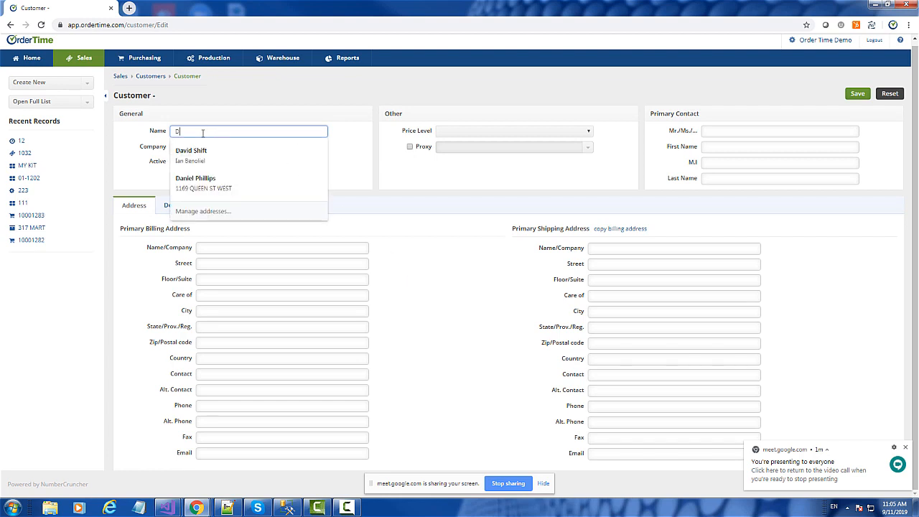
type("ean Co")
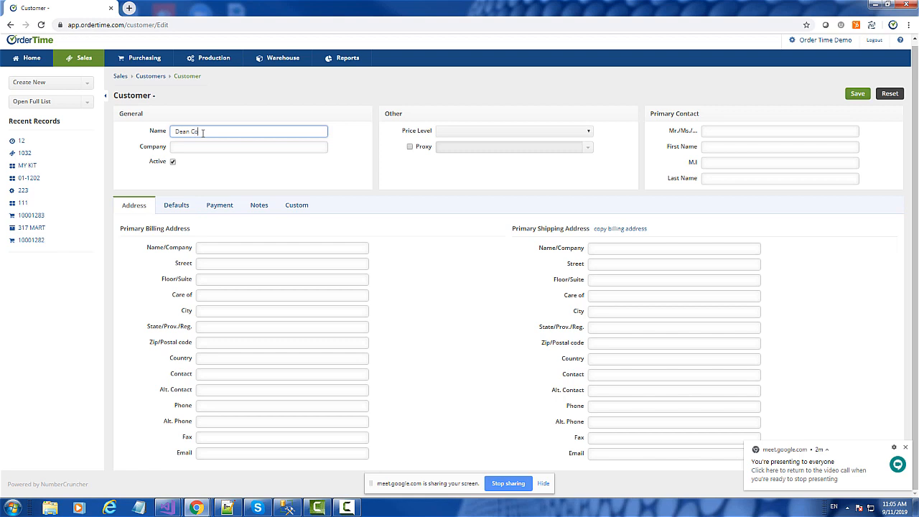
left_click_drag(232, 131, 156, 144)
key("ctrl+c")
left_click(176, 149)
key("ctrl+v")
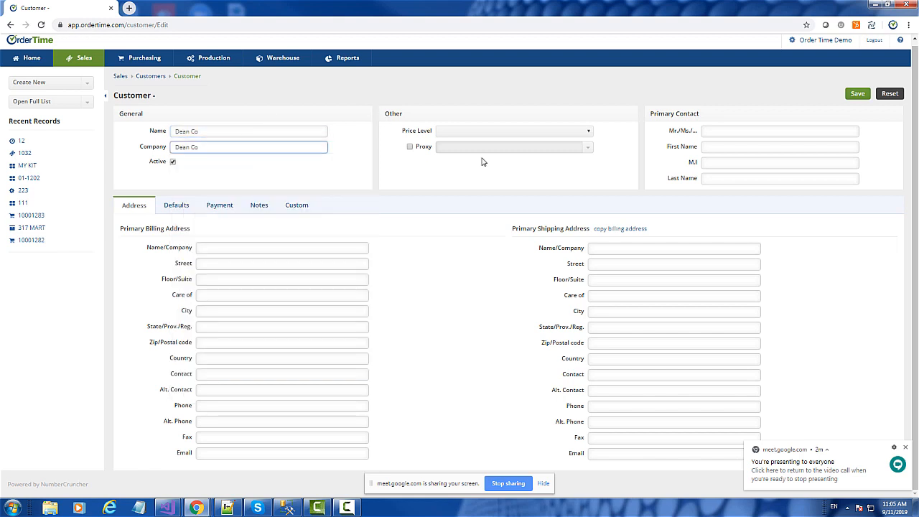
Step: View the new customer's payment settings, change the customer name to Dean Inc Co and save the record
left_click(234, 207)
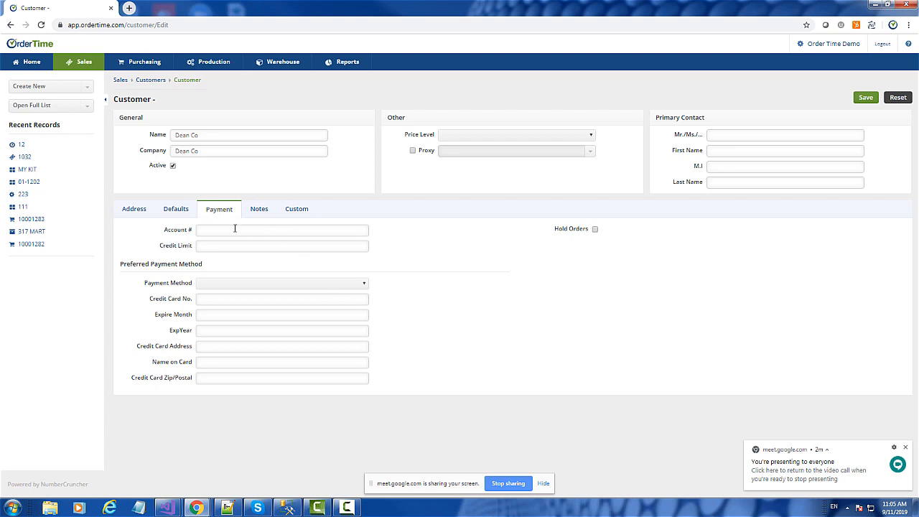
left_click(214, 246)
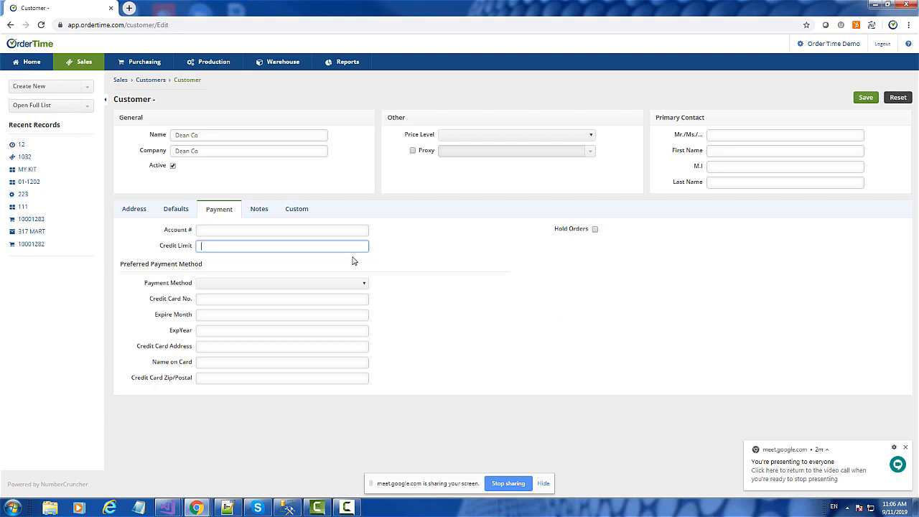
left_click(868, 101)
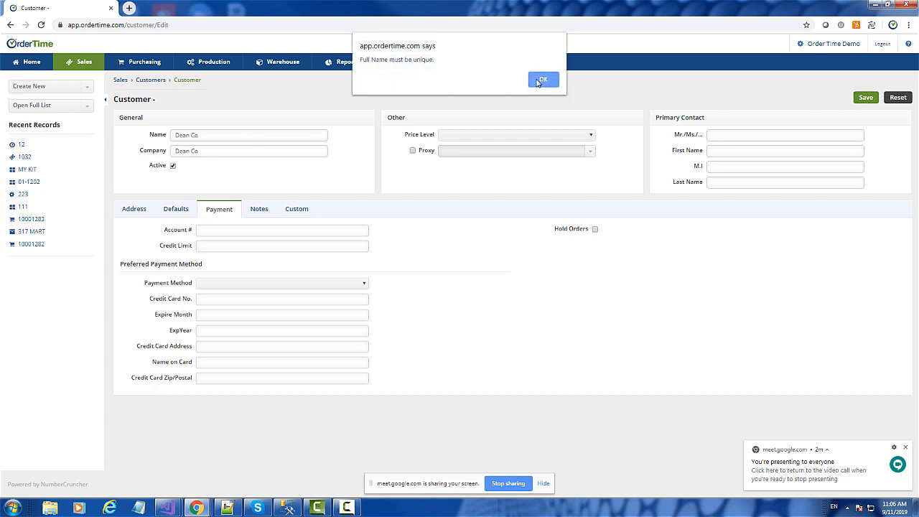
left_click(540, 80)
left_click(211, 137)
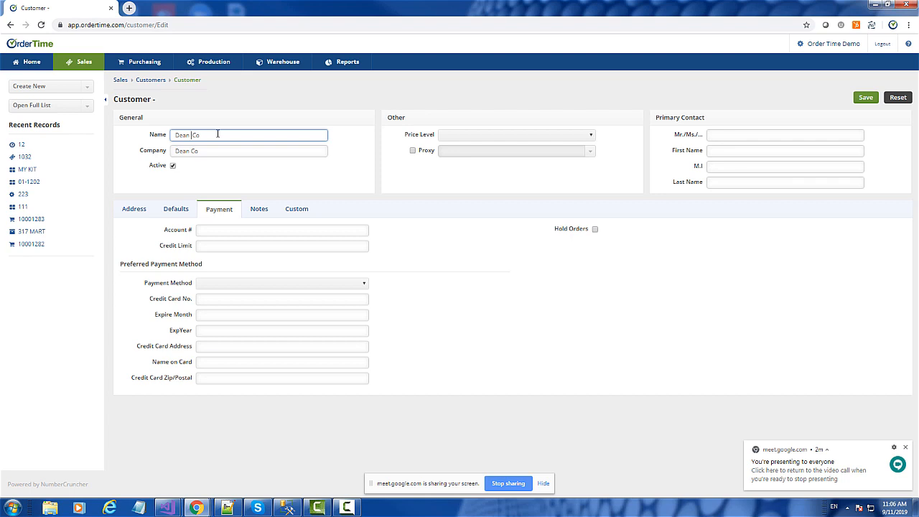
type("Inc")
left_click(874, 98)
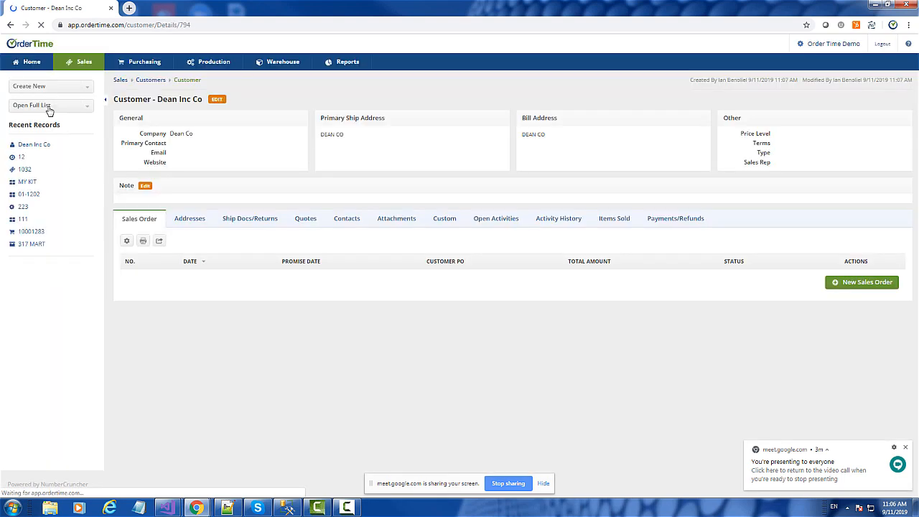
Step: Open the full customer list and edit the customer A SHORE THING (CHARLESTOWN)
left_click(31, 105)
scroll(43, 150, "down", 3)
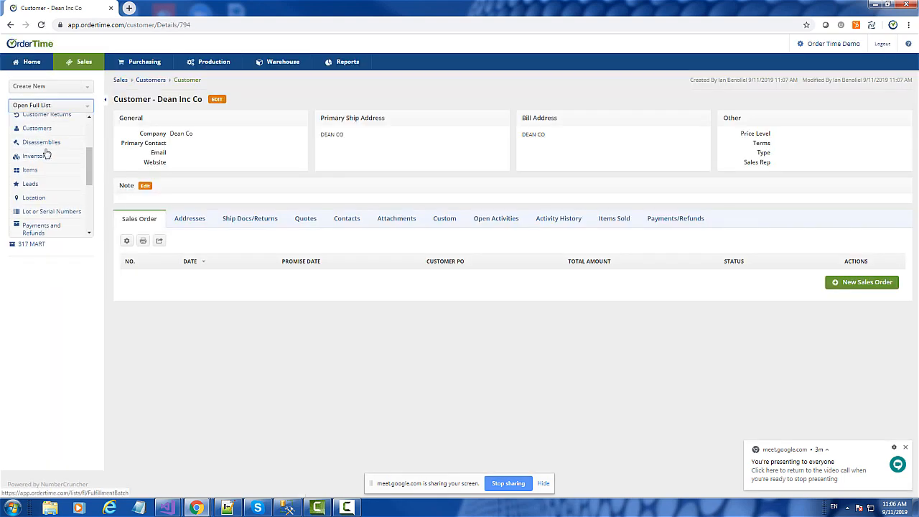
left_click(31, 124)
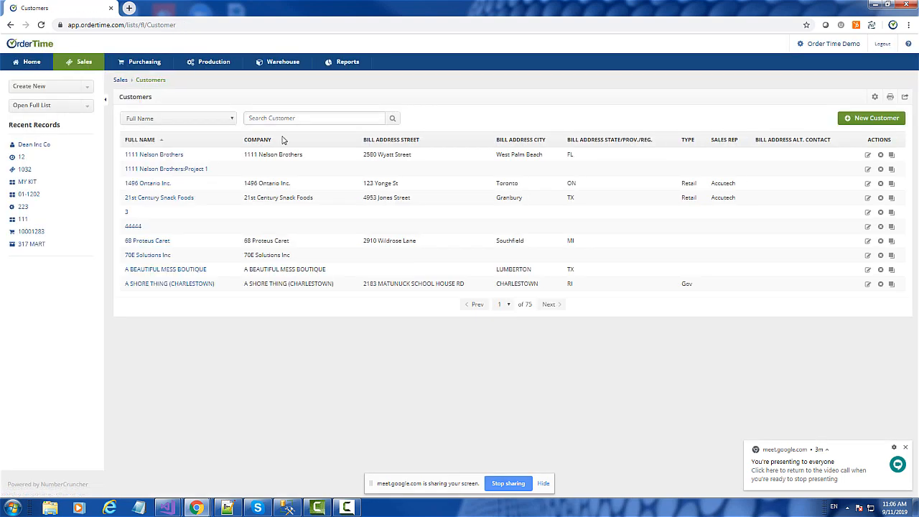
left_click(869, 286)
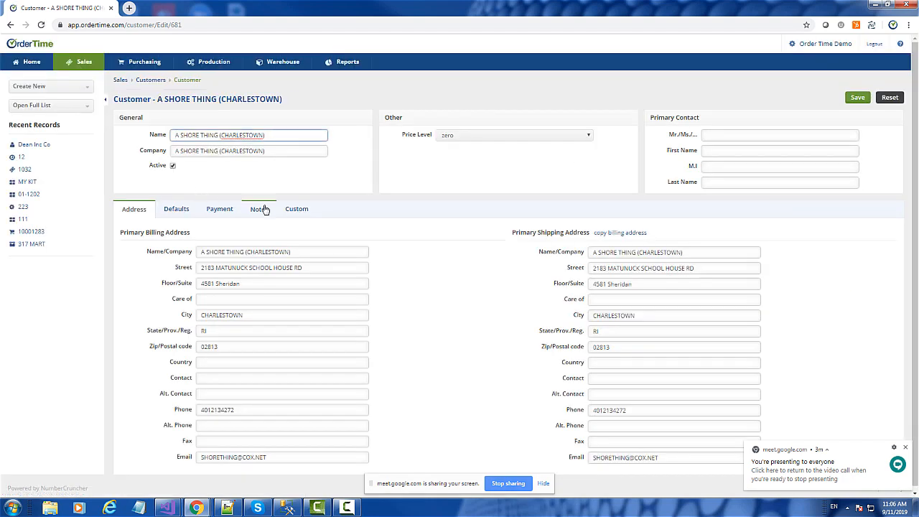
Step: Enable Hold Orders in the customer's payment settings, accept updating the open sales orders, and save
left_click(215, 210)
left_click(596, 230)
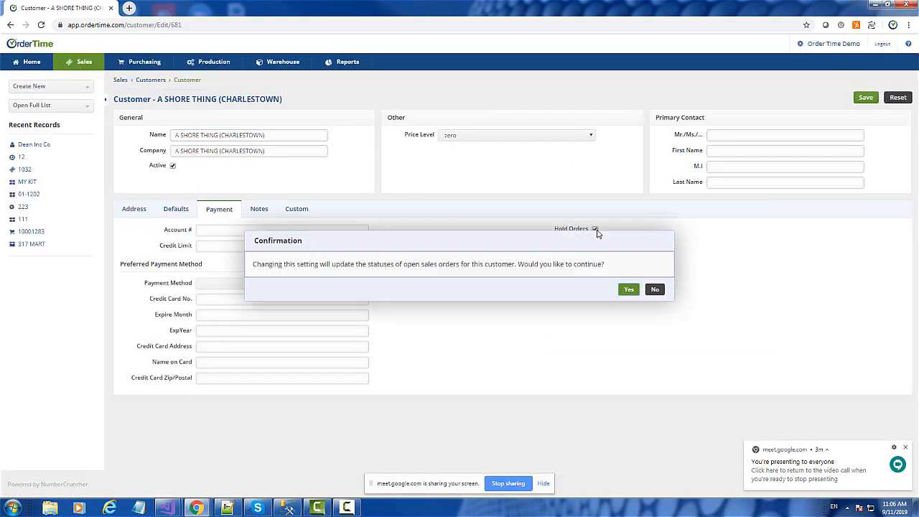
left_click(629, 290)
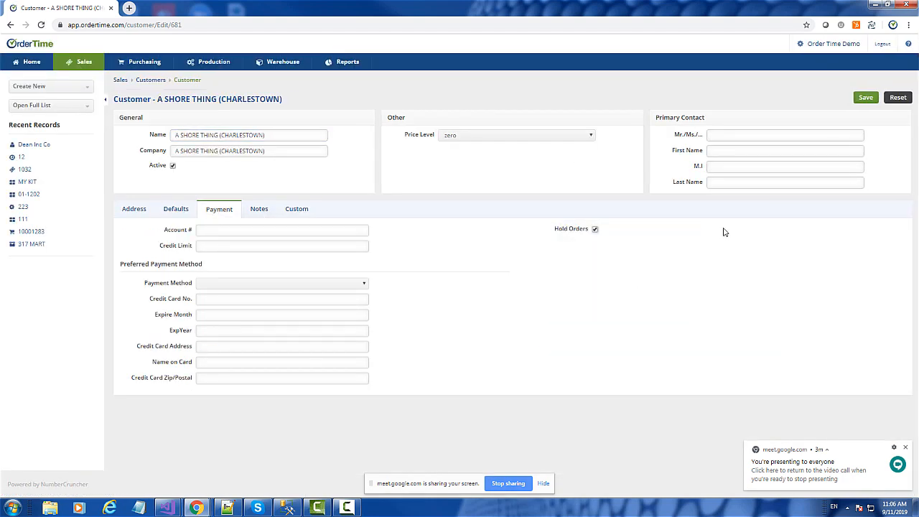
left_click(866, 98)
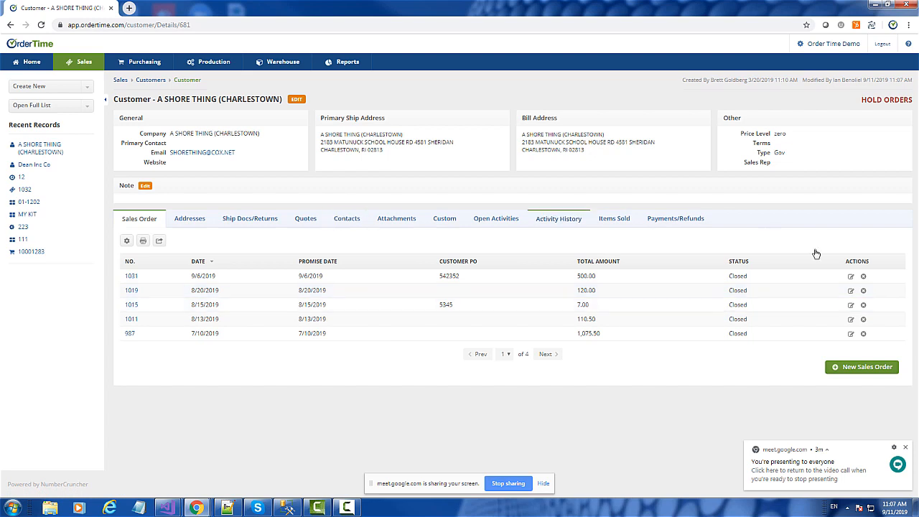
Step: Create a sales order for A SHORE THING (CHARLESTOWN) and add one unit of item 111, the o-ring spare part, at price 5
left_click(866, 368)
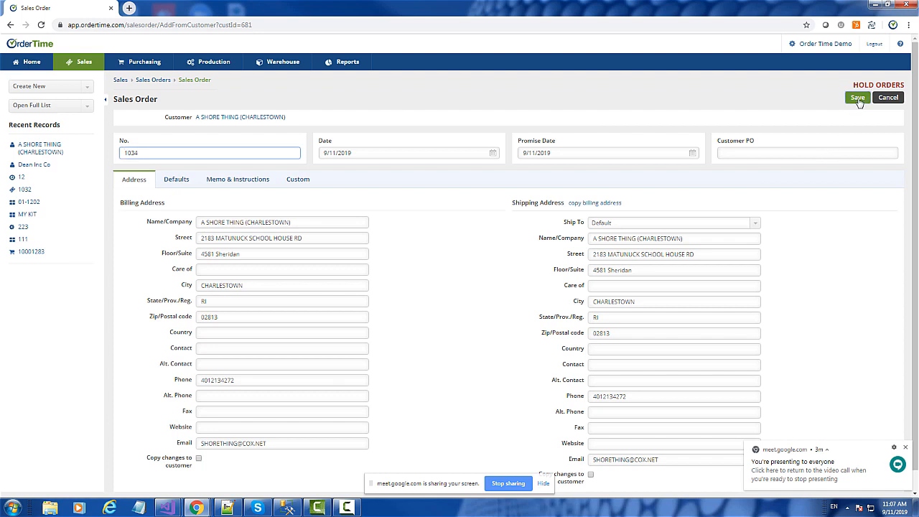
left_click(857, 99)
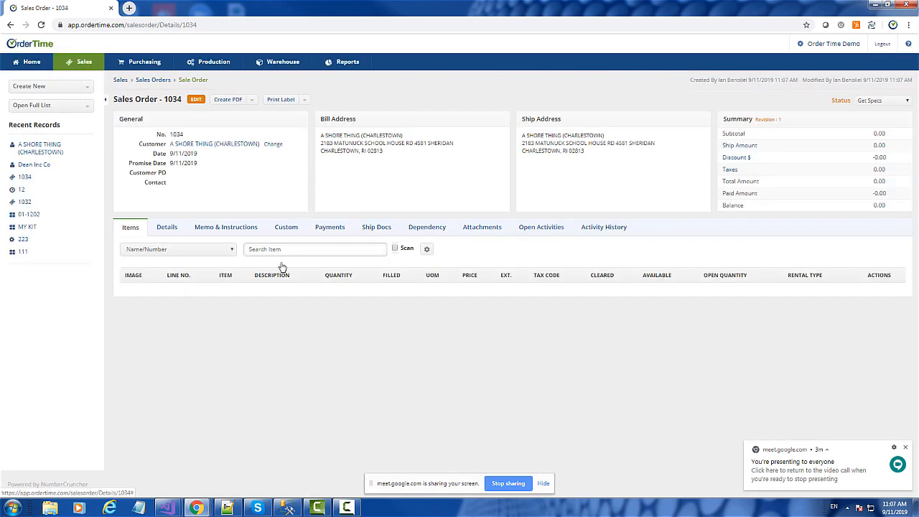
left_click(256, 248)
type("111")
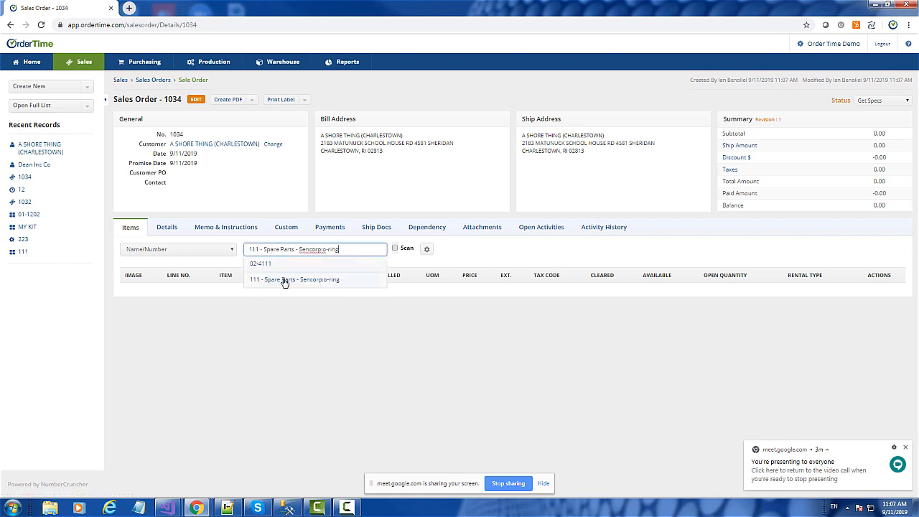
left_click(284, 280)
left_click(370, 250)
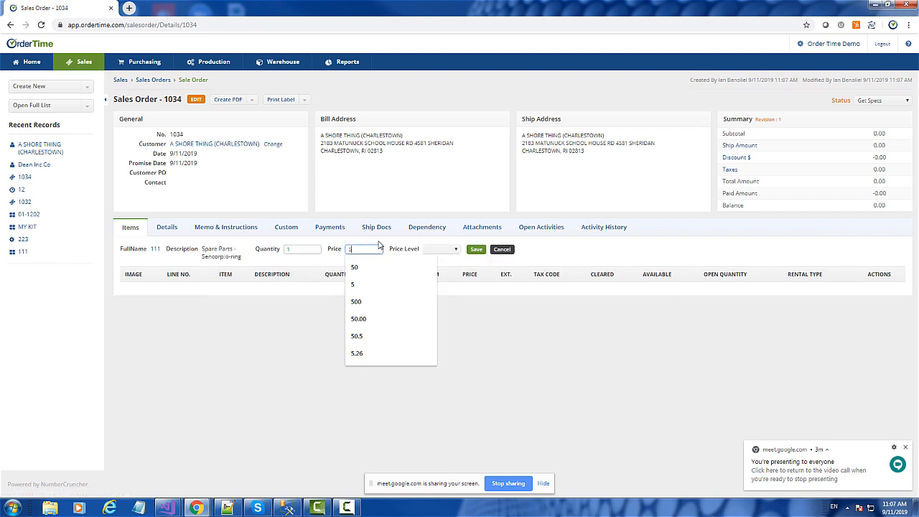
type("5")
left_click(476, 249)
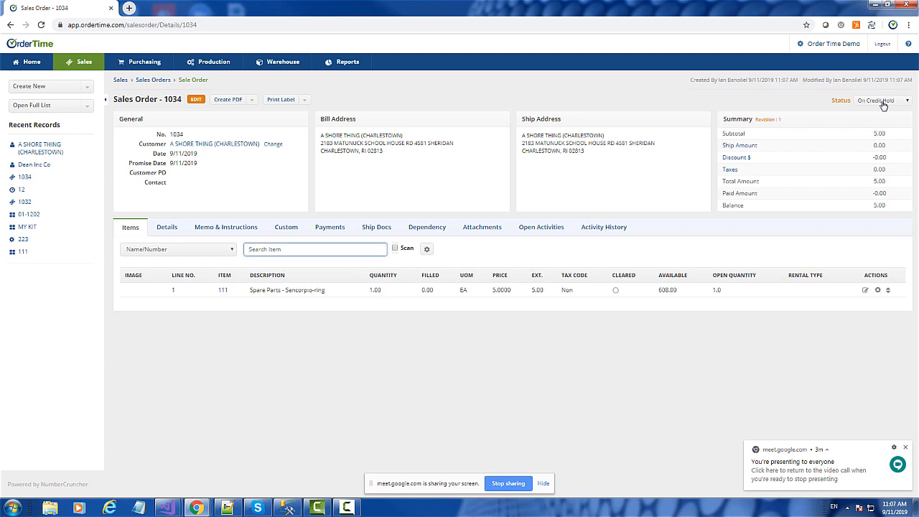
Step: Try to set the sales order's status to Approved and check its ship docs
left_click(884, 102)
left_click(880, 153)
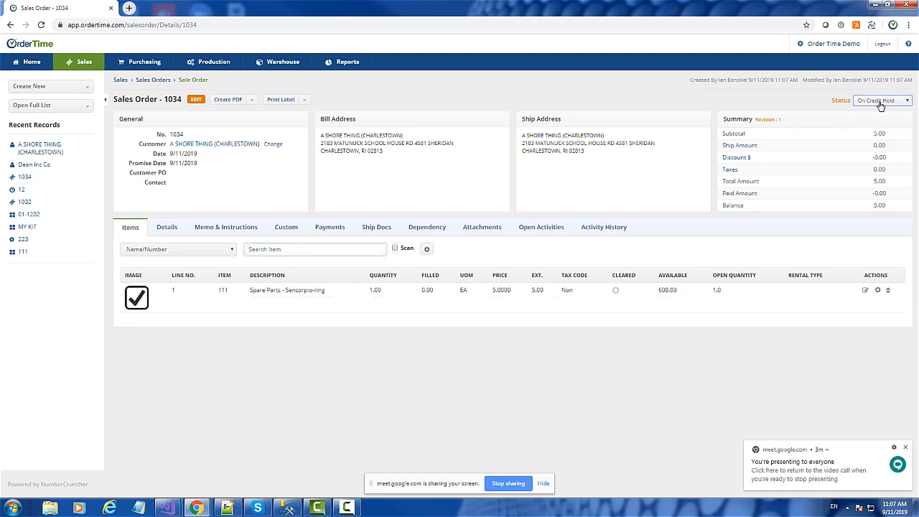
left_click(882, 104)
left_click(891, 157)
left_click(376, 227)
left_click(878, 101)
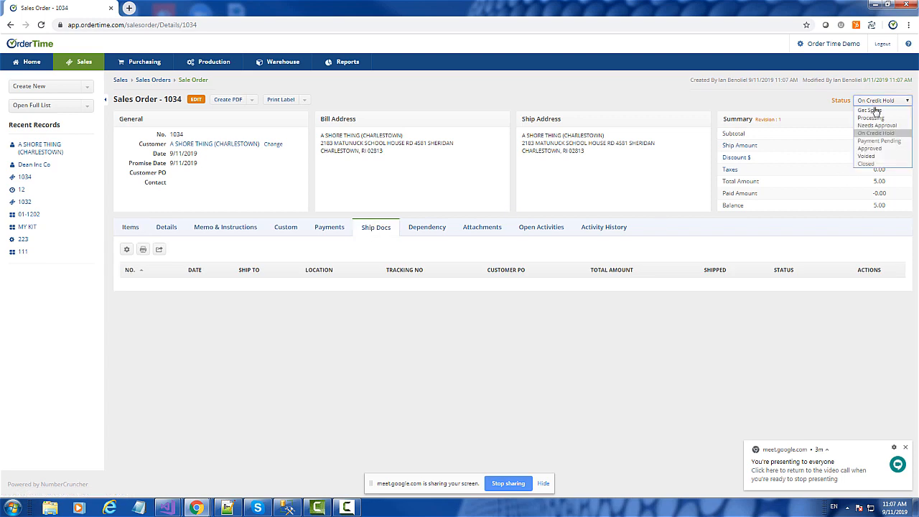
left_click(880, 148)
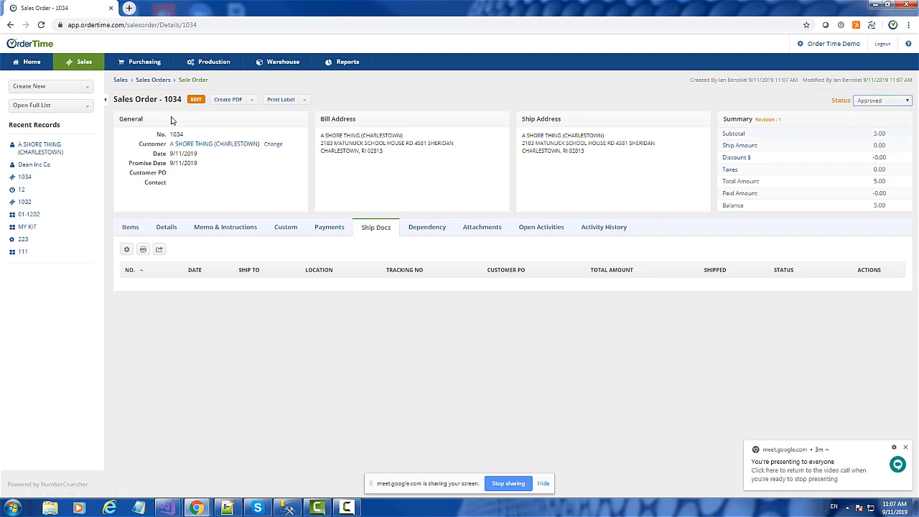
Step: Turn off Hold Orders in A SHORE THING (CHARLESTOWN)'s payment settings, accept the open order update, and save
left_click(31, 151)
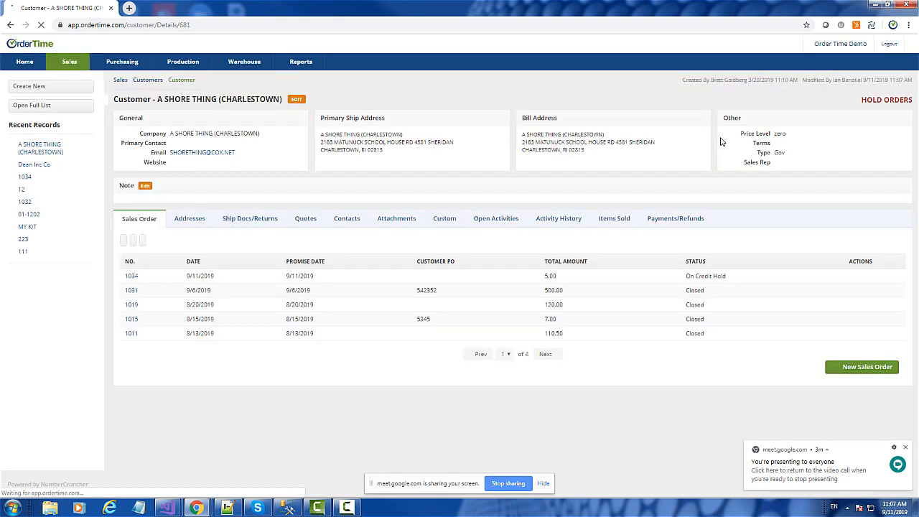
left_click(298, 101)
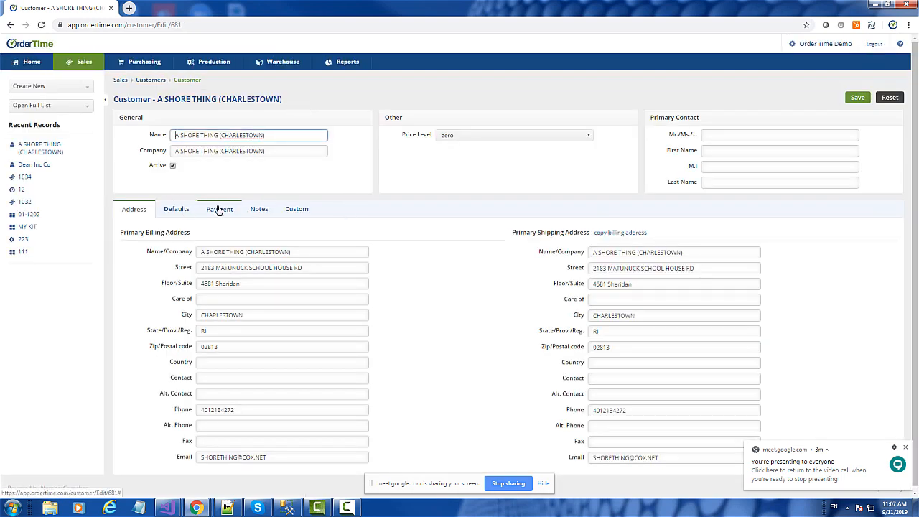
left_click(220, 209)
left_click(596, 229)
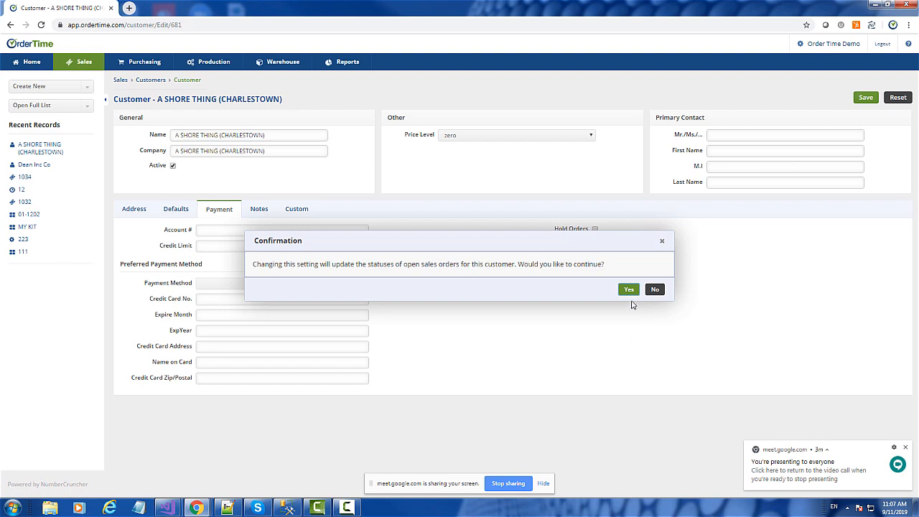
left_click(630, 297)
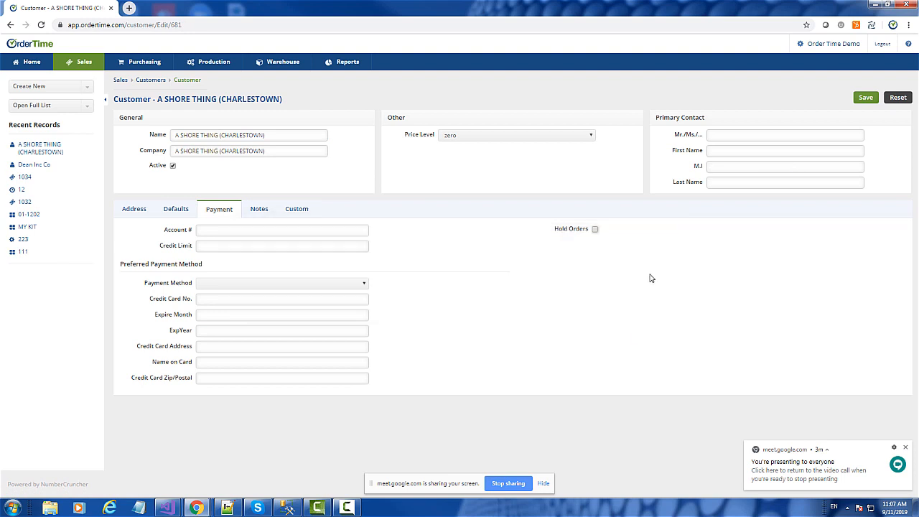
left_click(870, 103)
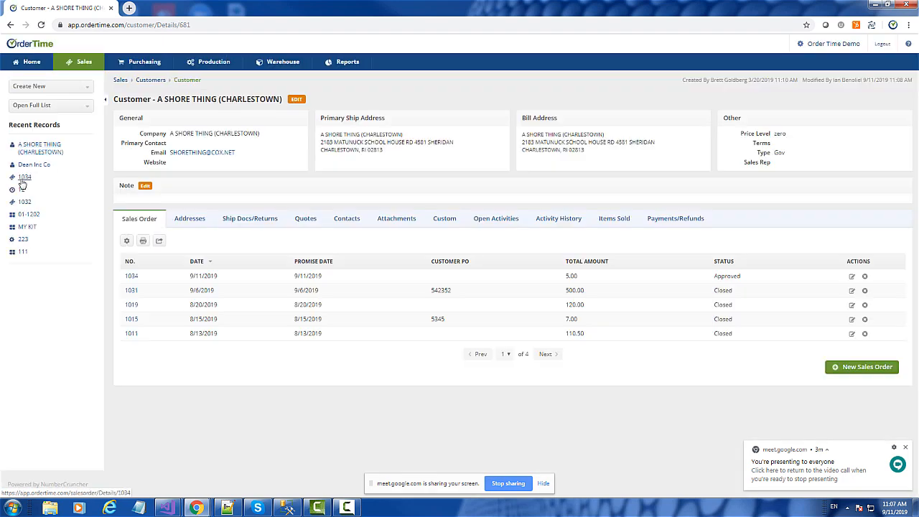
Step: Reopen the customer's new sales order, show its items, and set its status to Approved
left_click(22, 181)
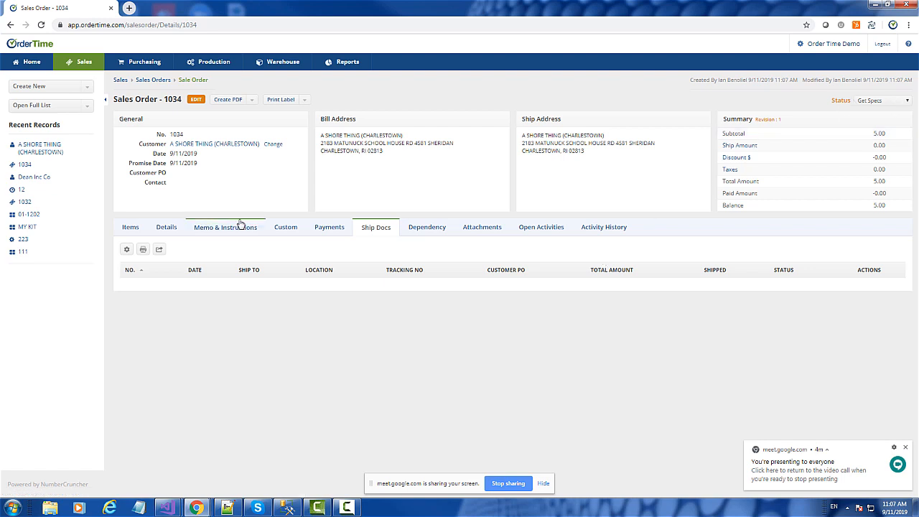
left_click(127, 229)
left_click(872, 102)
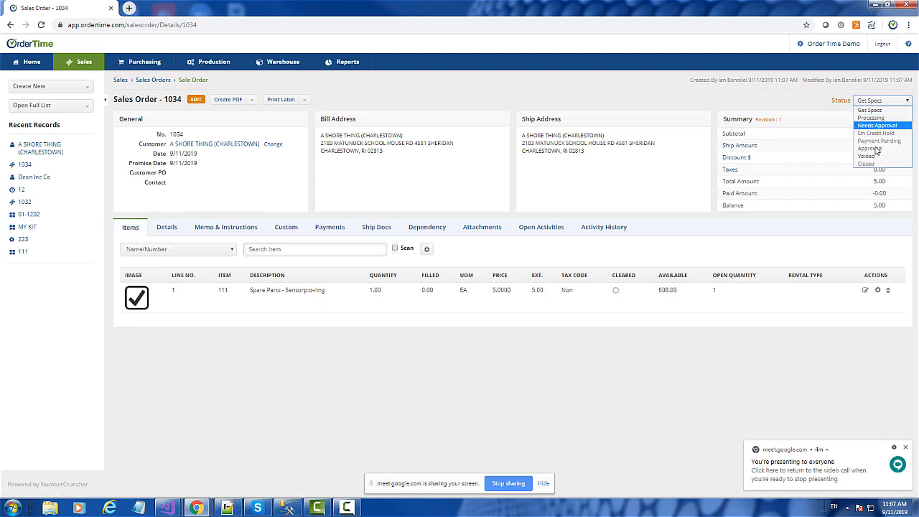
left_click(871, 149)
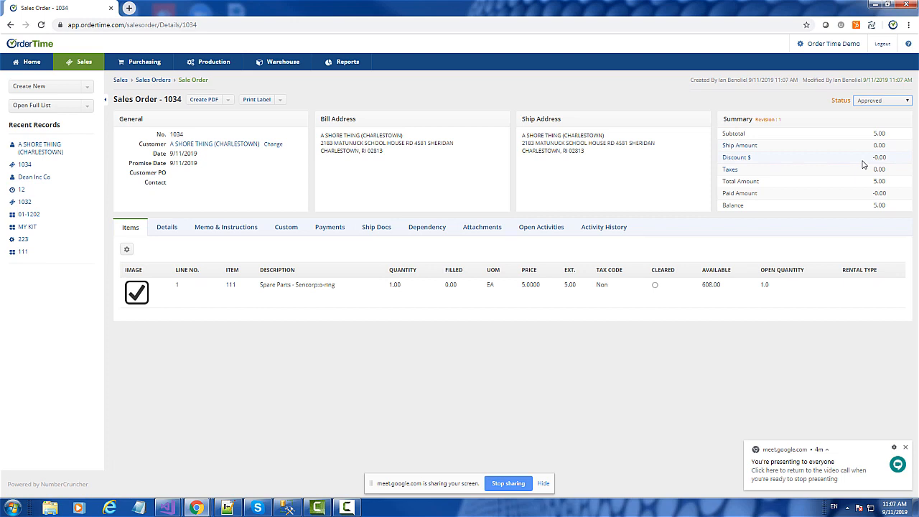
Step: Open the Dean Inc Co customer for editing and examine the available preferred payment methods
left_click(21, 180)
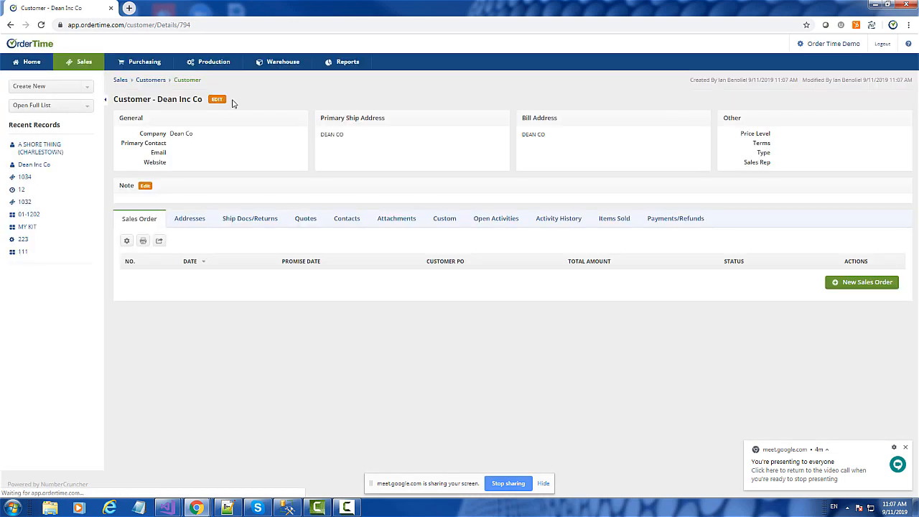
left_click(218, 100)
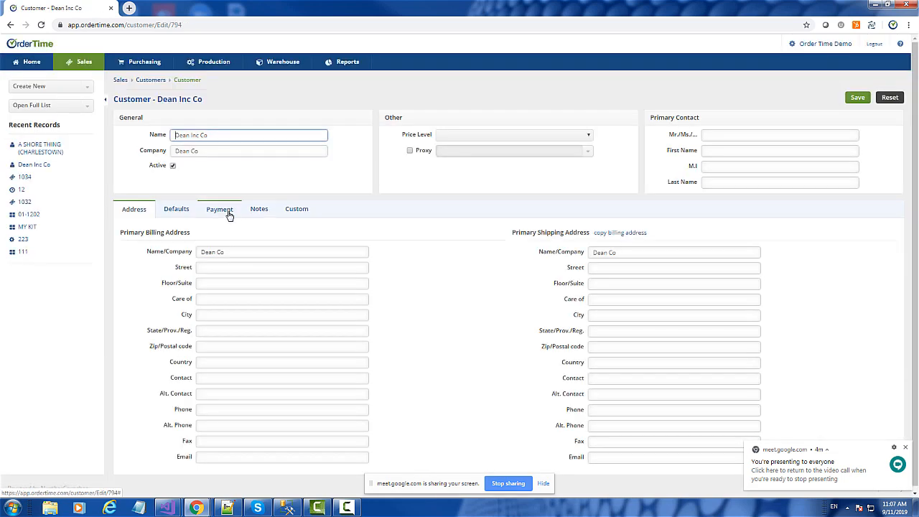
left_click(228, 213)
left_click(241, 287)
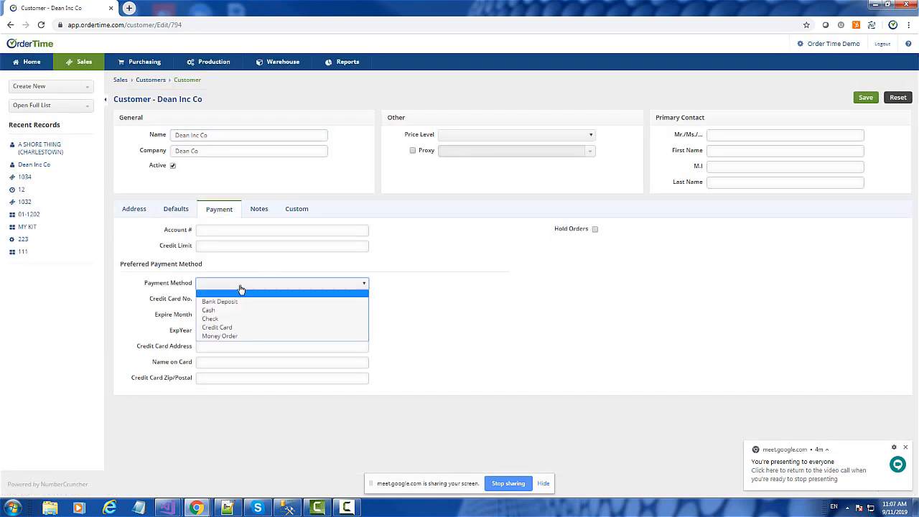
left_click(240, 287)
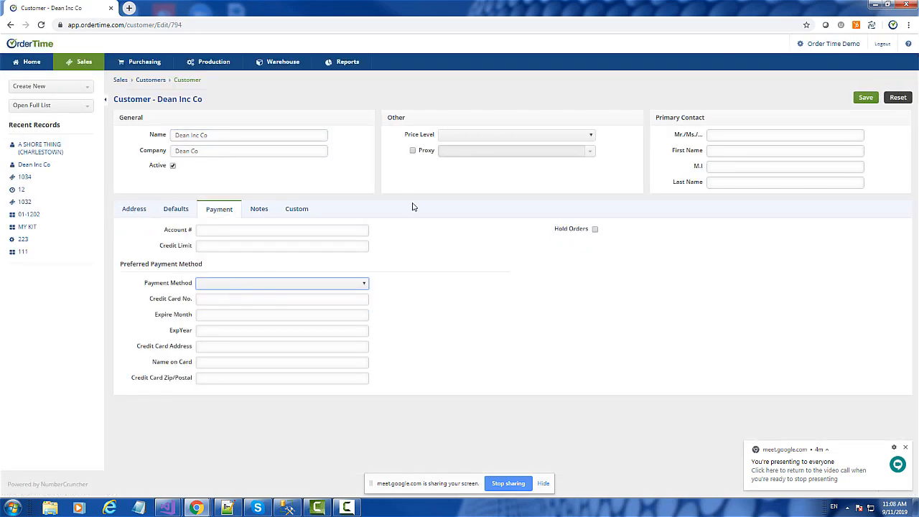
Step: Open the admin settings in a separate browser tab and bring up the Payment Methods profile list
right_click(826, 52)
left_click(824, 56)
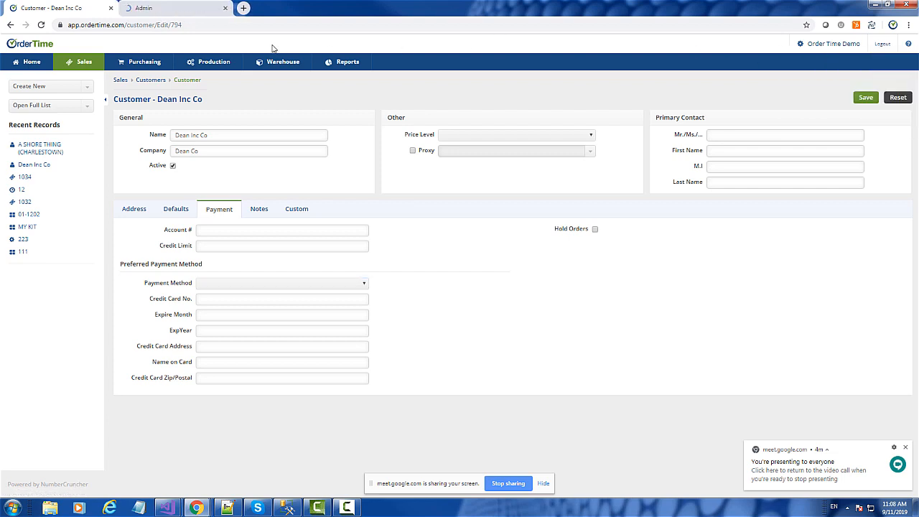
left_click(171, 12)
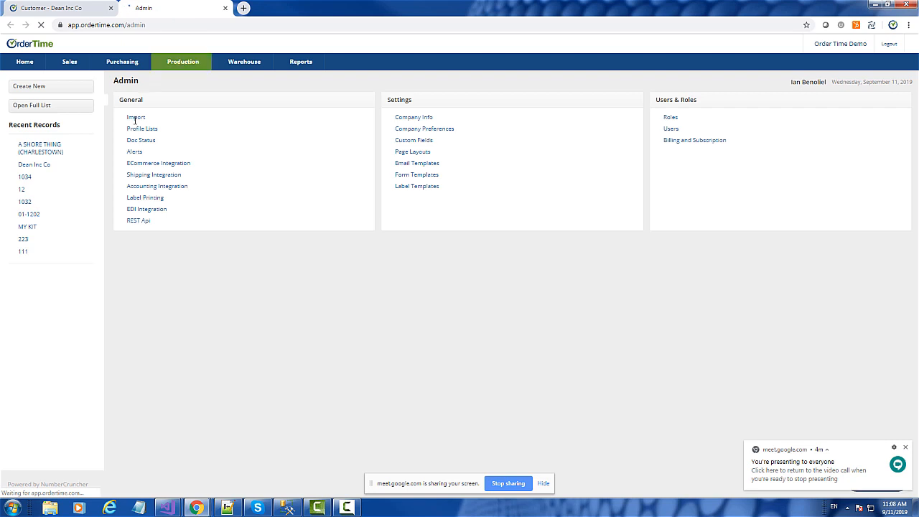
left_click(133, 132)
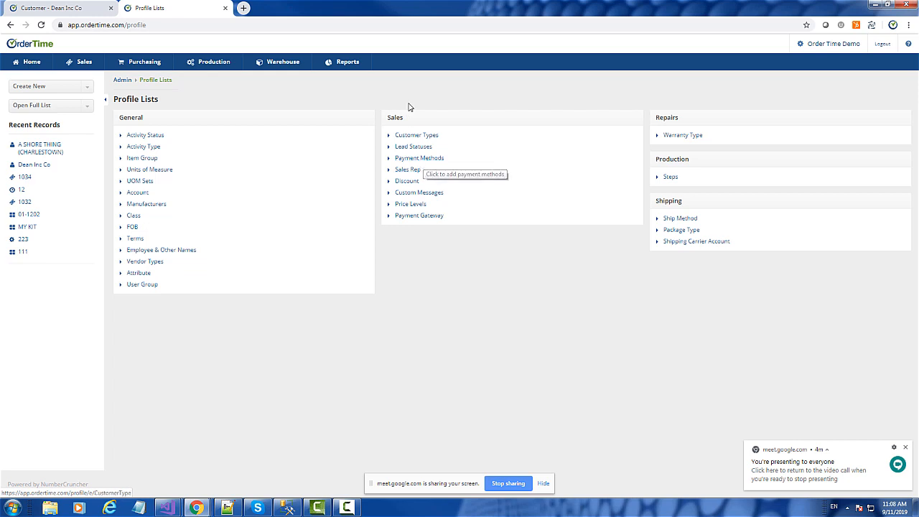
left_click(429, 163)
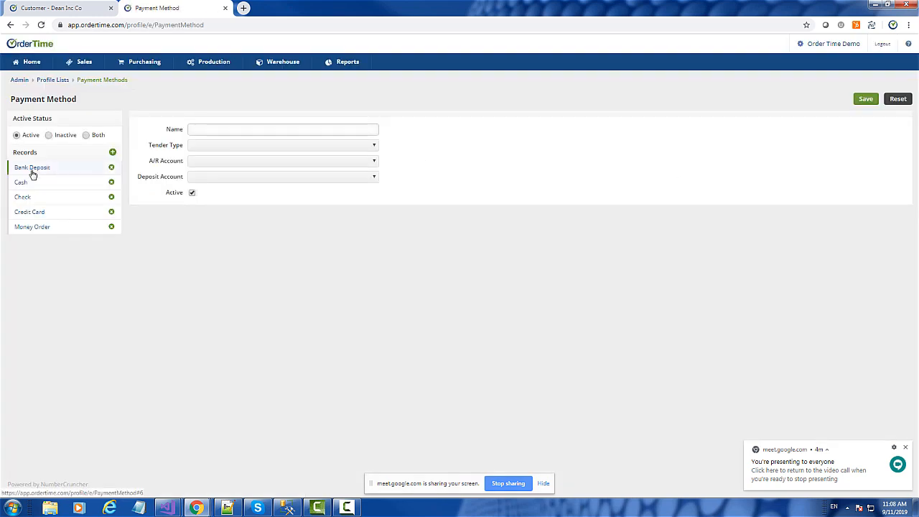
Step: Examine the tender type, deposit account and A/R account options of the Bank Deposit payment method
left_click(31, 171)
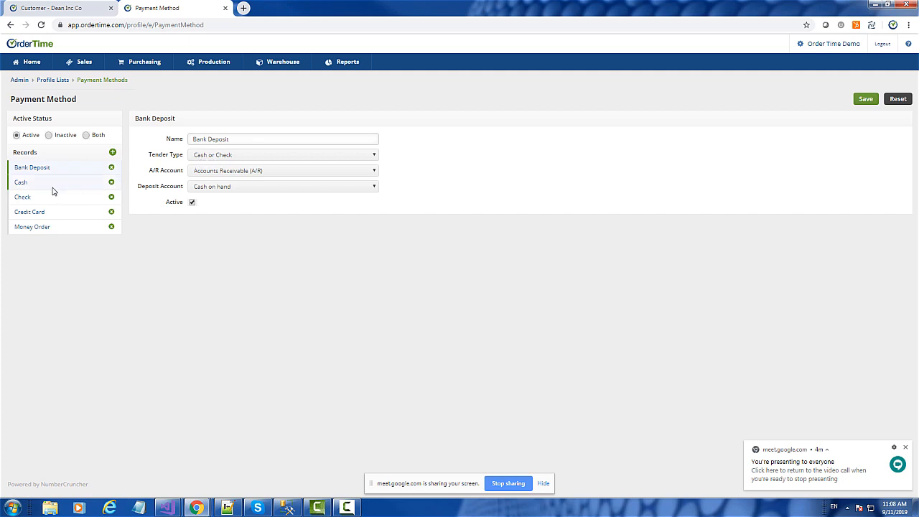
left_click(222, 159)
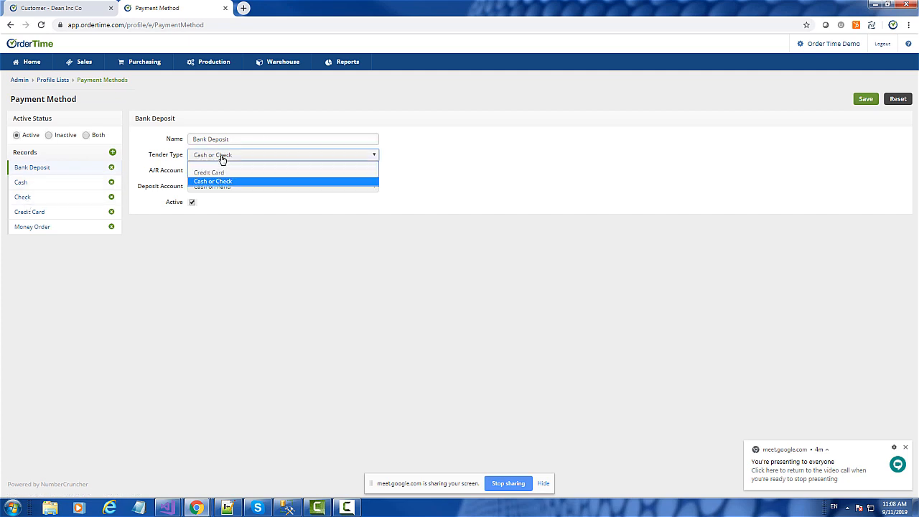
left_click(222, 158)
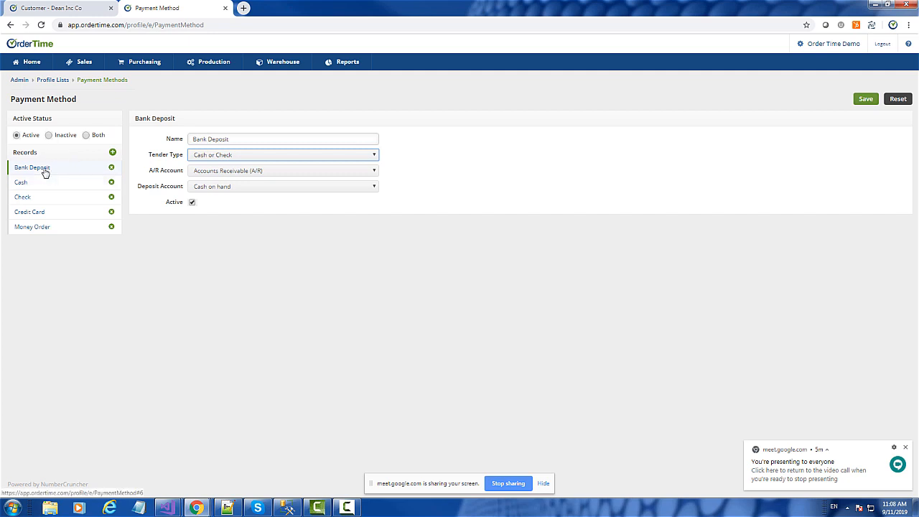
left_click(222, 191)
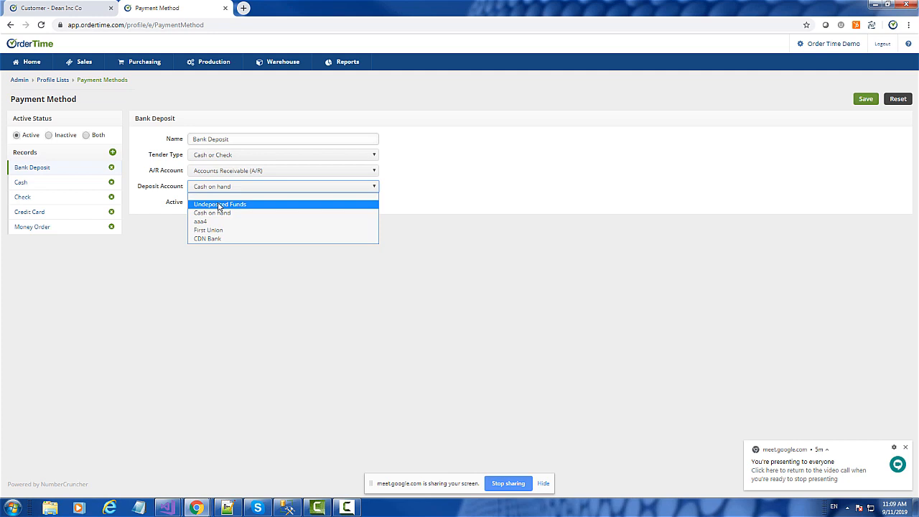
left_click(528, 139)
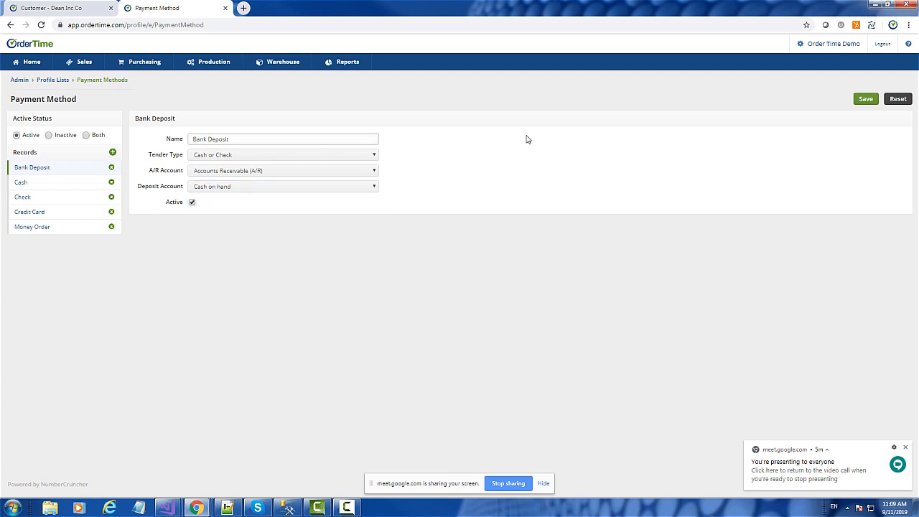
left_click(224, 179)
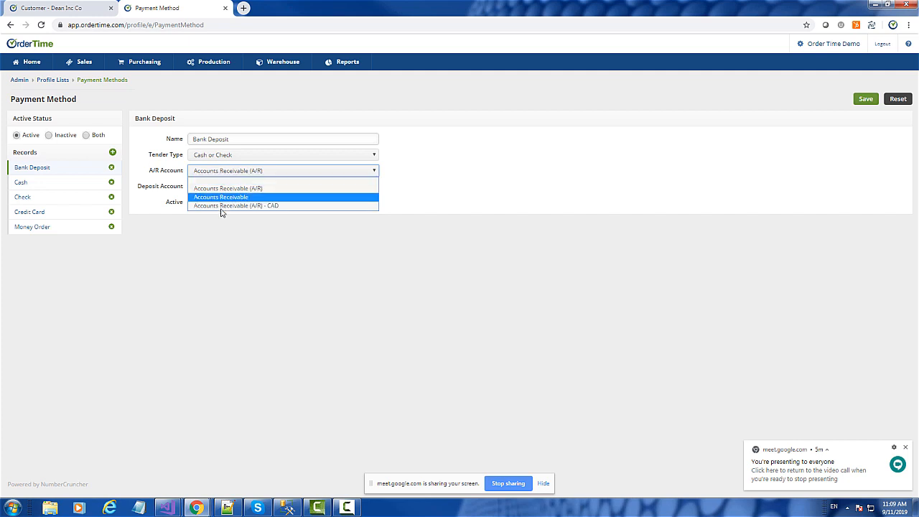
left_click(601, 180)
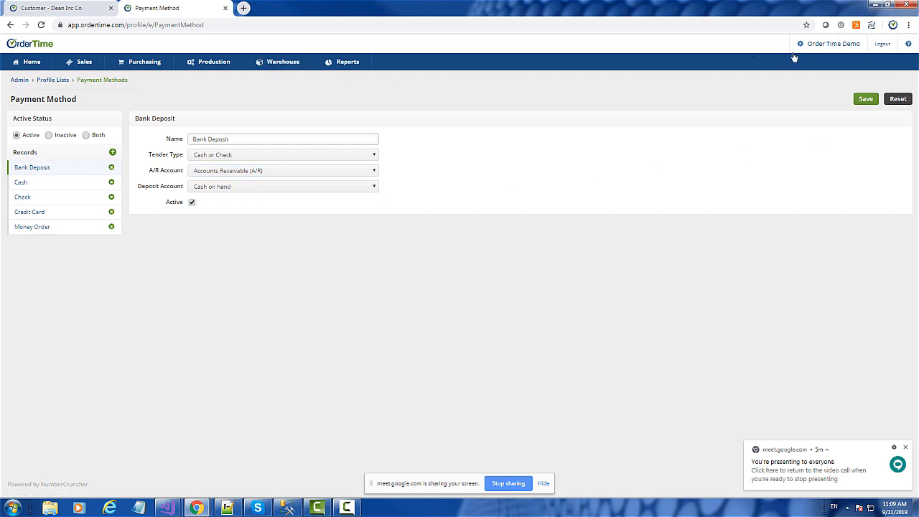
Step: Open the Terms profile list and examine the payment types for the Net 30 and Pay on Order terms
left_click(53, 81)
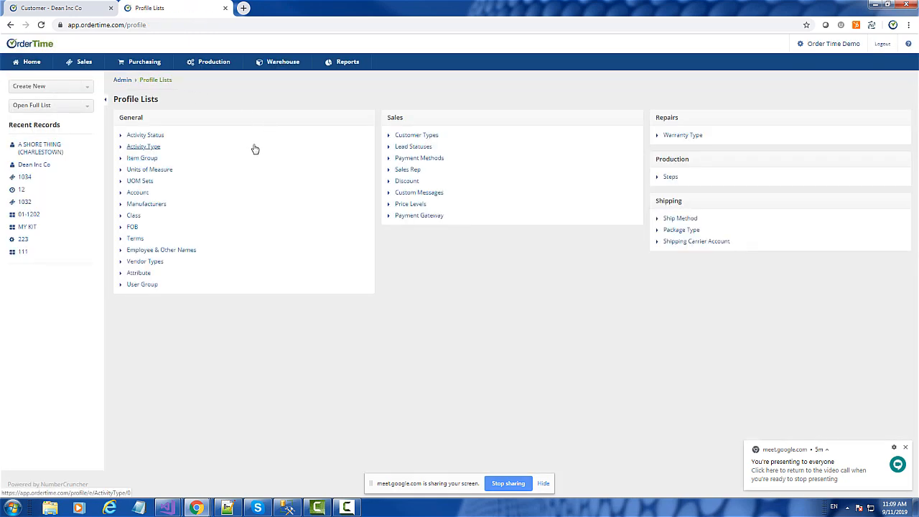
left_click(138, 241)
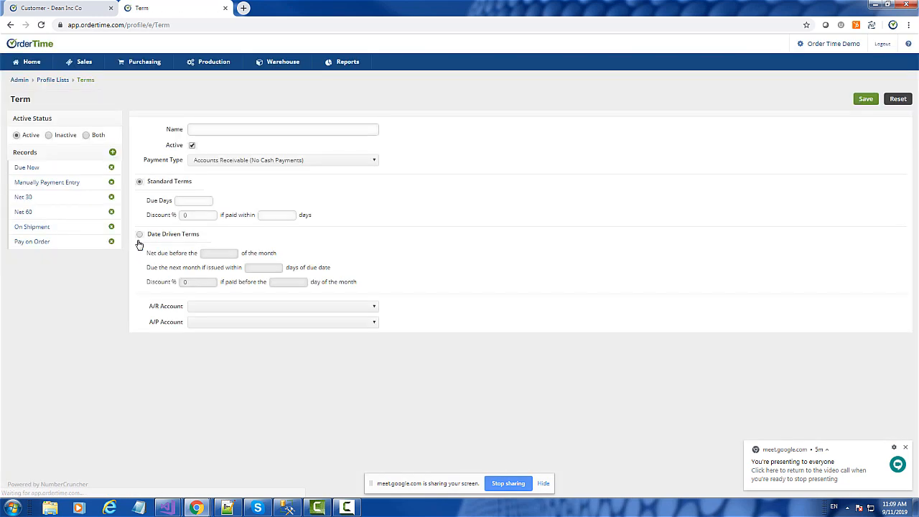
left_click(26, 198)
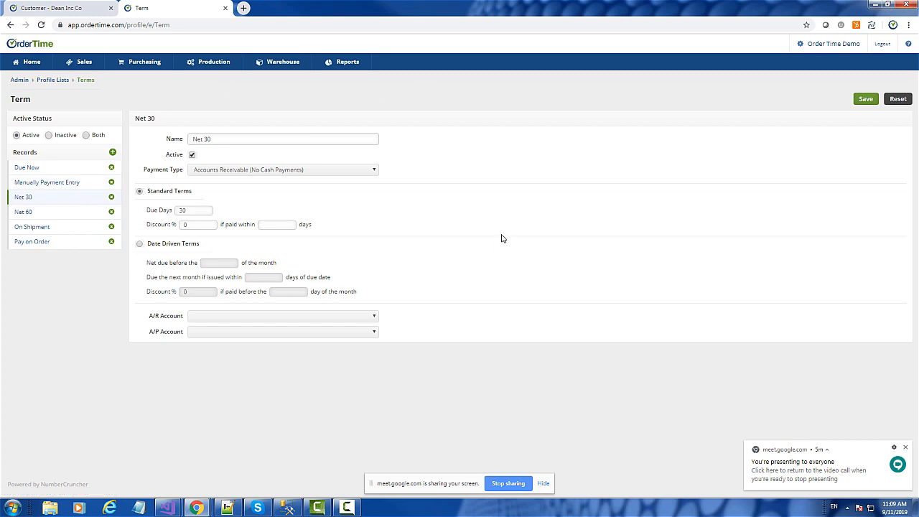
left_click(215, 173)
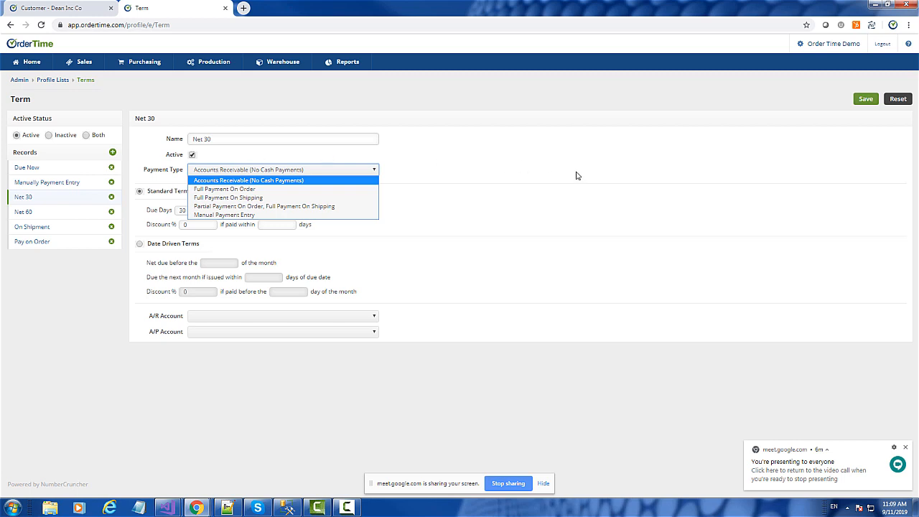
left_click(444, 177)
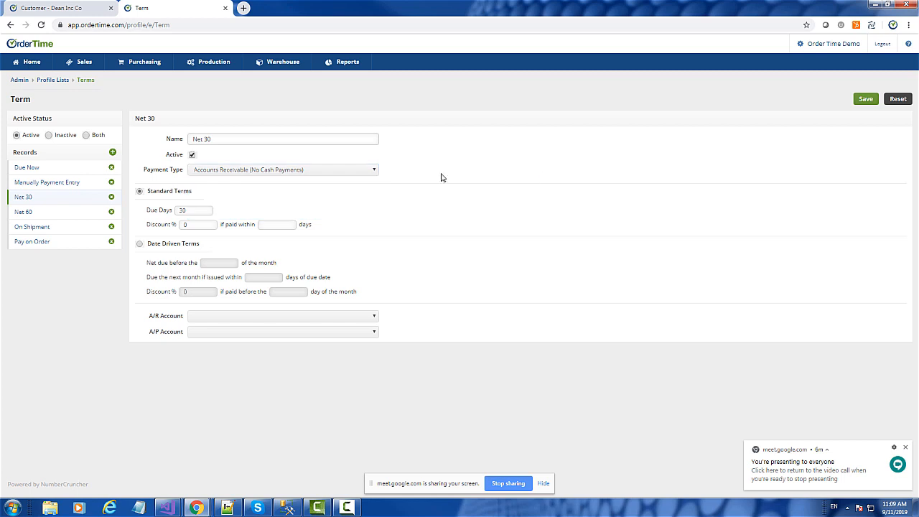
left_click(31, 242)
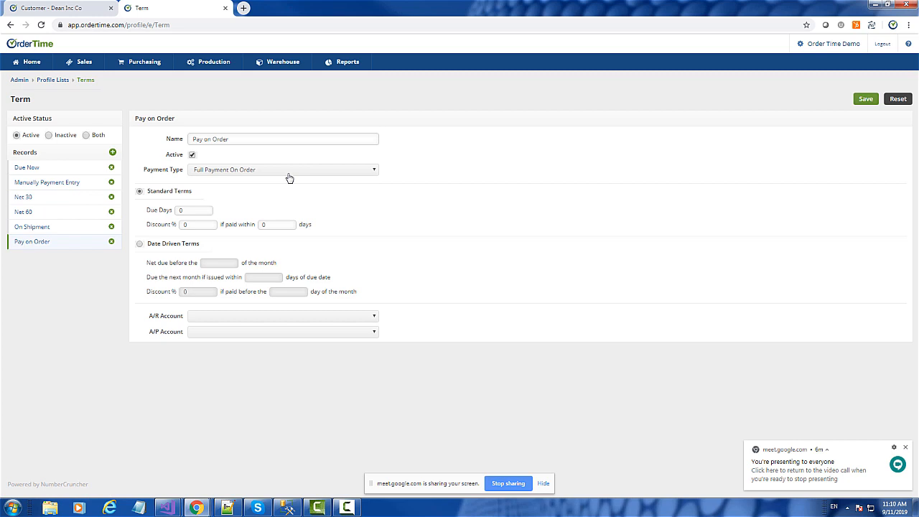
Step: Reopen A SHORE THING (CHARLESTOWN)'s recent sales order and set its status to Get Specs
left_click(32, 62)
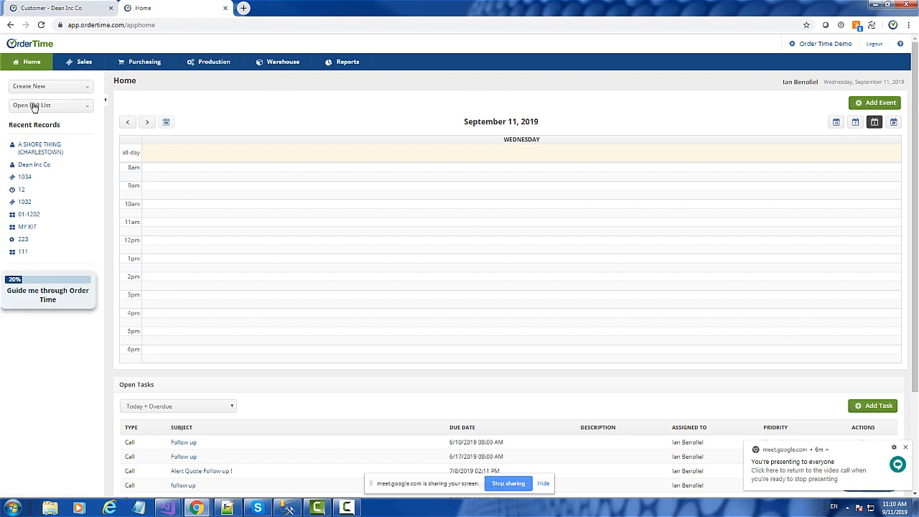
left_click(29, 89)
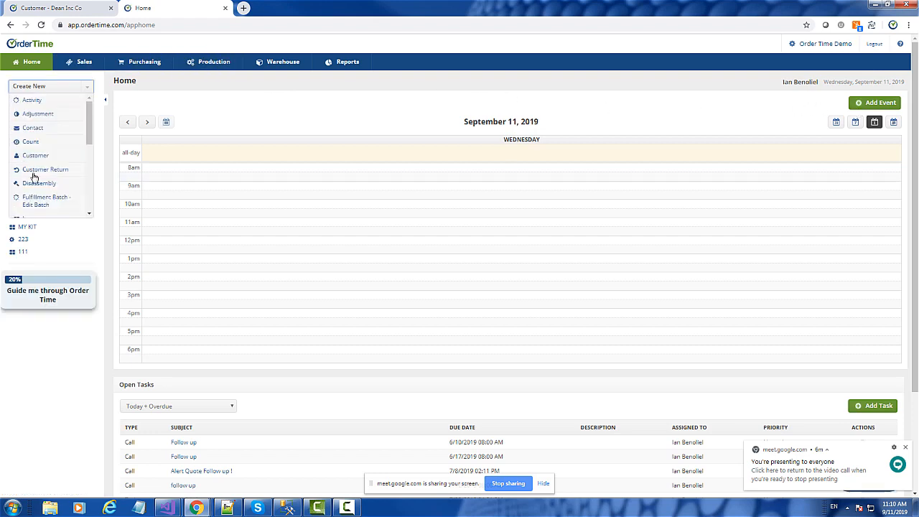
left_click(38, 90)
left_click(28, 179)
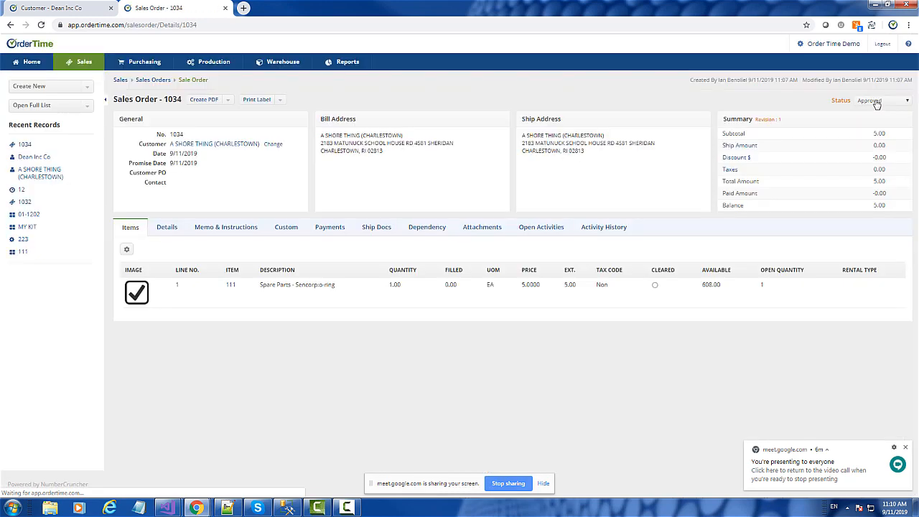
left_click(877, 105)
left_click(876, 111)
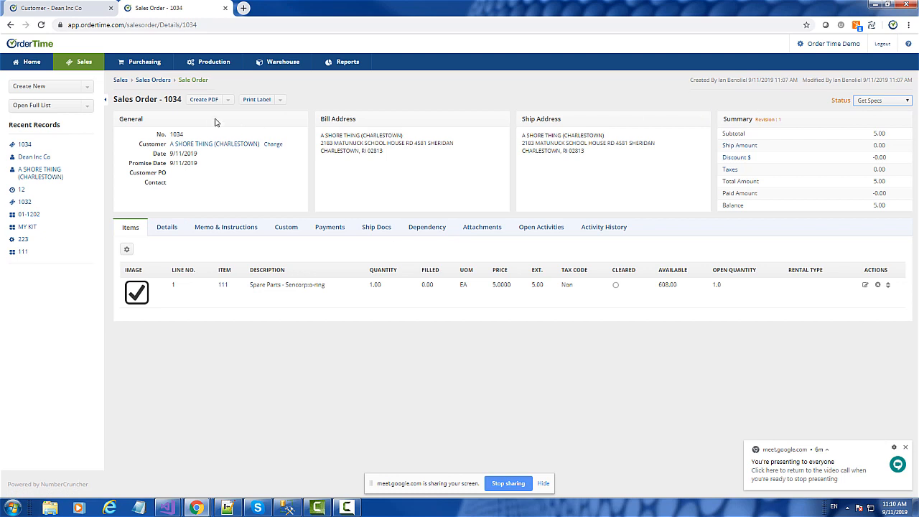
Step: Edit the sales order's defaults, set its terms to Pay on Order, and save
left_click(197, 102)
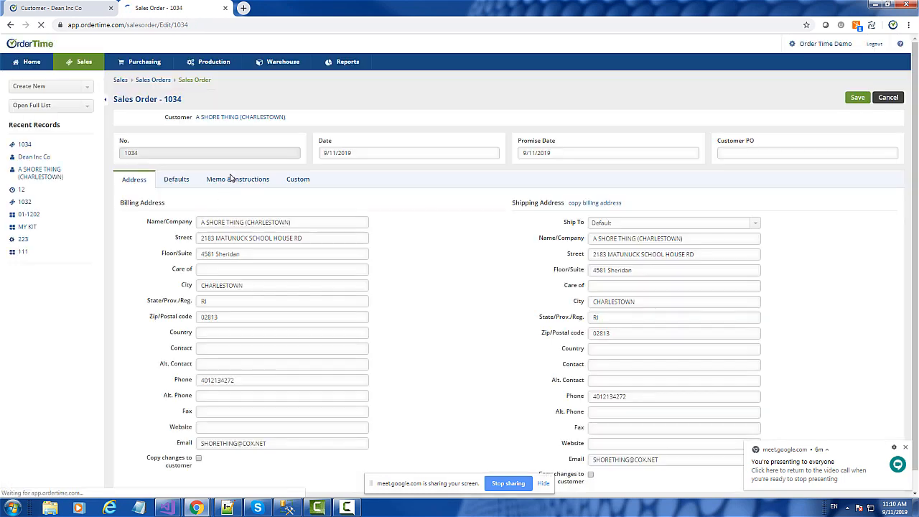
left_click(178, 181)
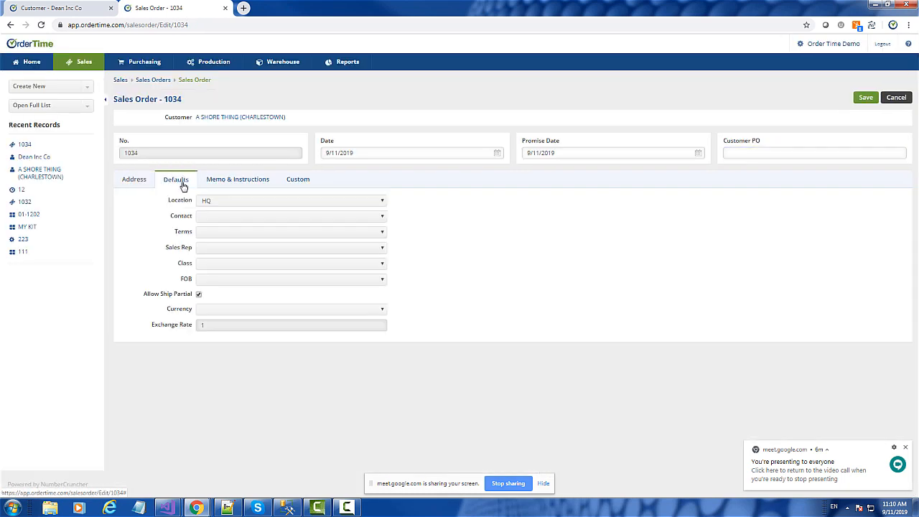
left_click(216, 237)
left_click(232, 293)
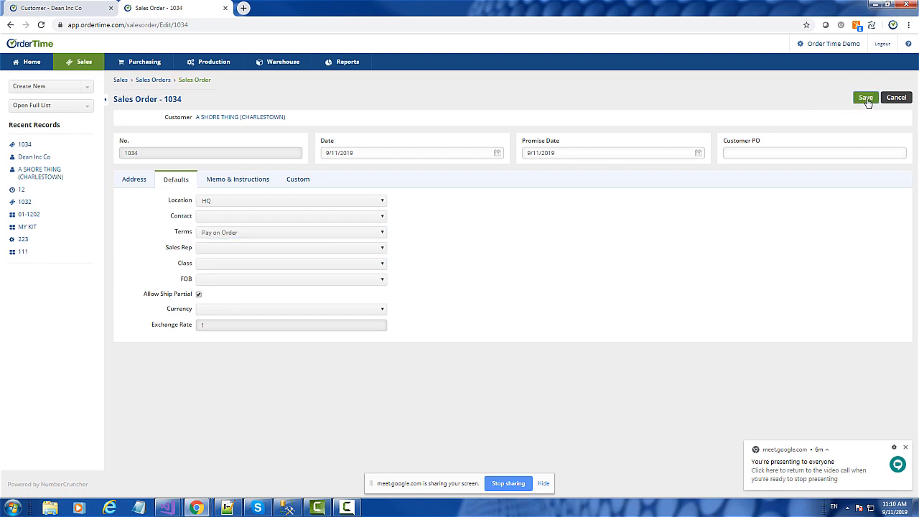
left_click(866, 100)
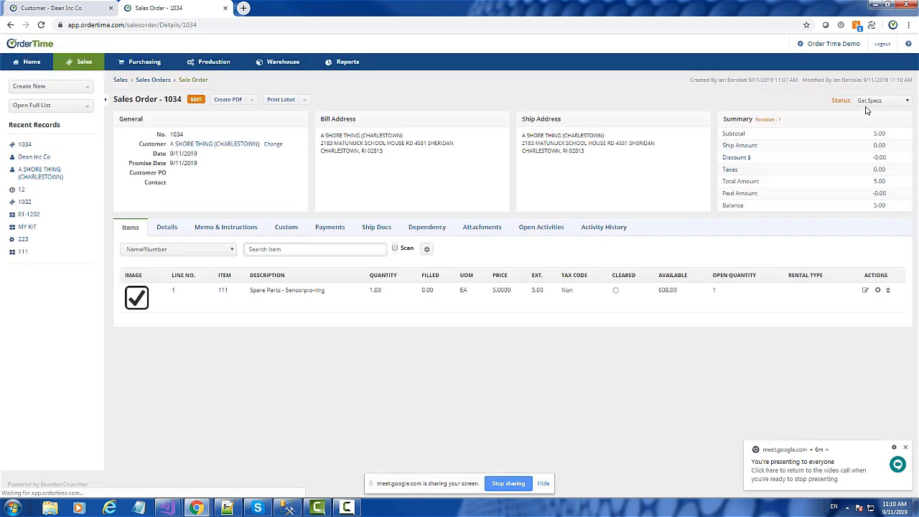
Step: Set the sales order's status to Payment Pending and record a 5.00 payment dated 9/11/2019 against it
left_click(870, 101)
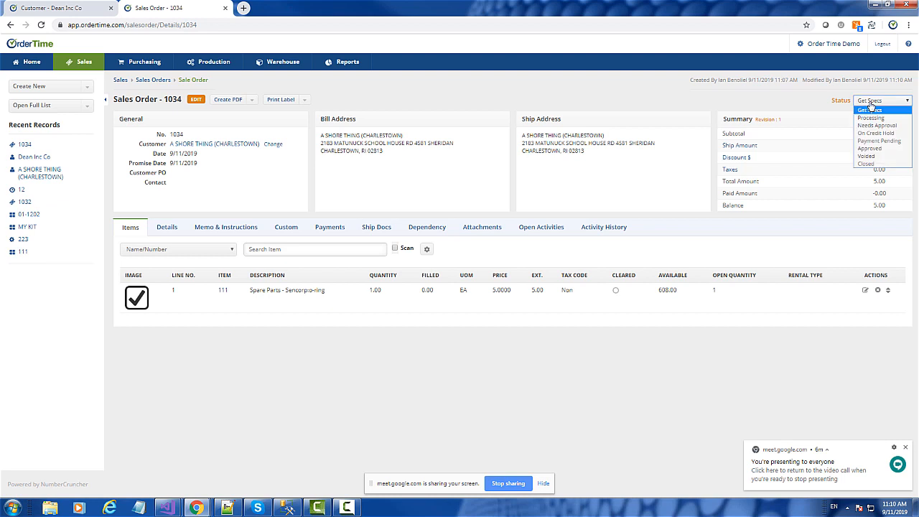
left_click(878, 141)
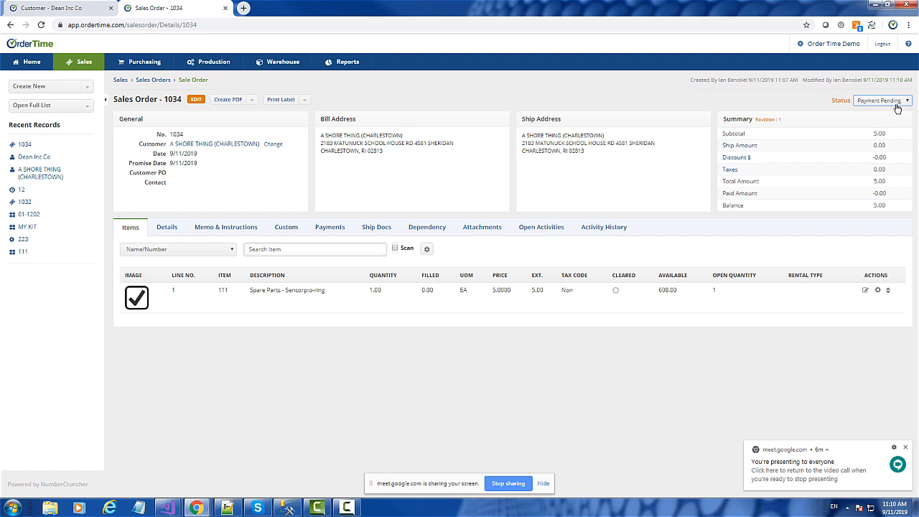
left_click(329, 228)
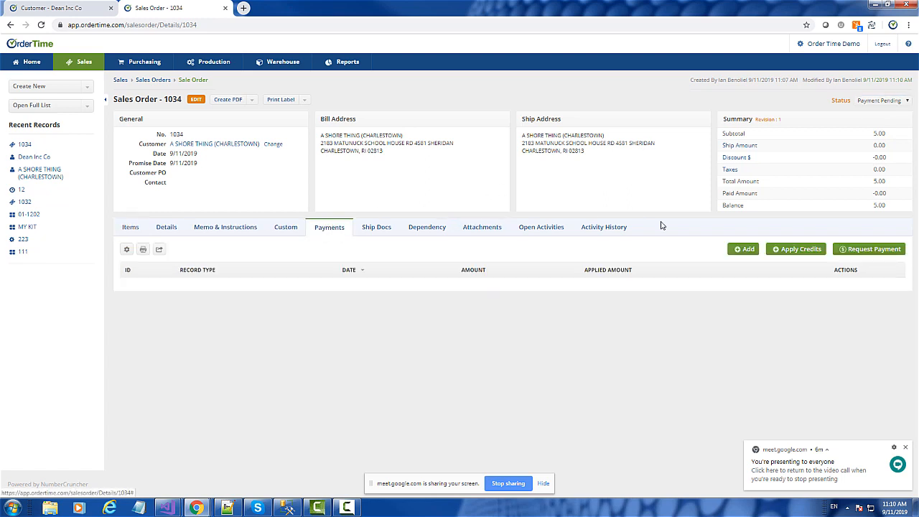
left_click(745, 249)
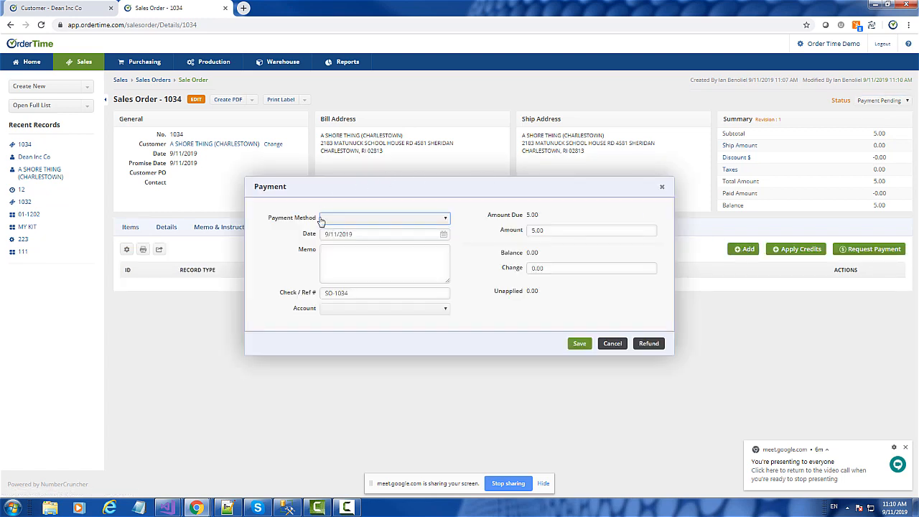
left_click(347, 224)
left_click(338, 233)
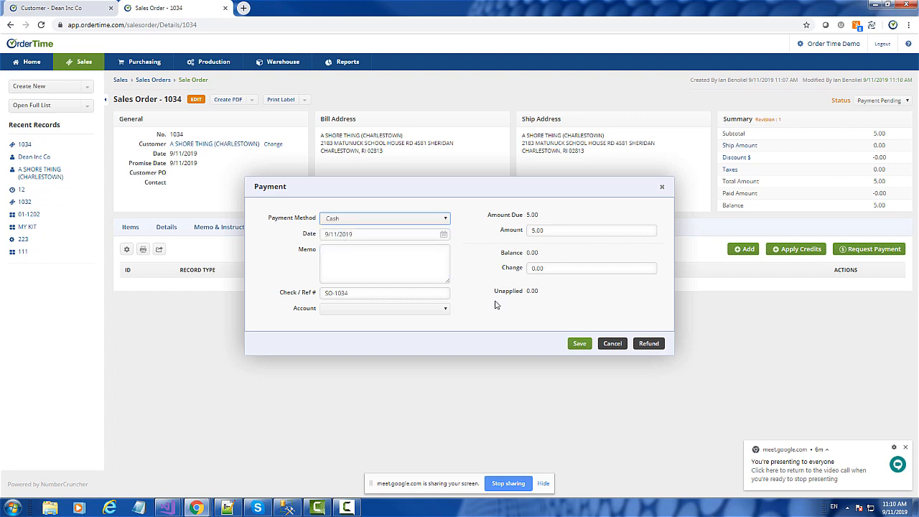
left_click(575, 343)
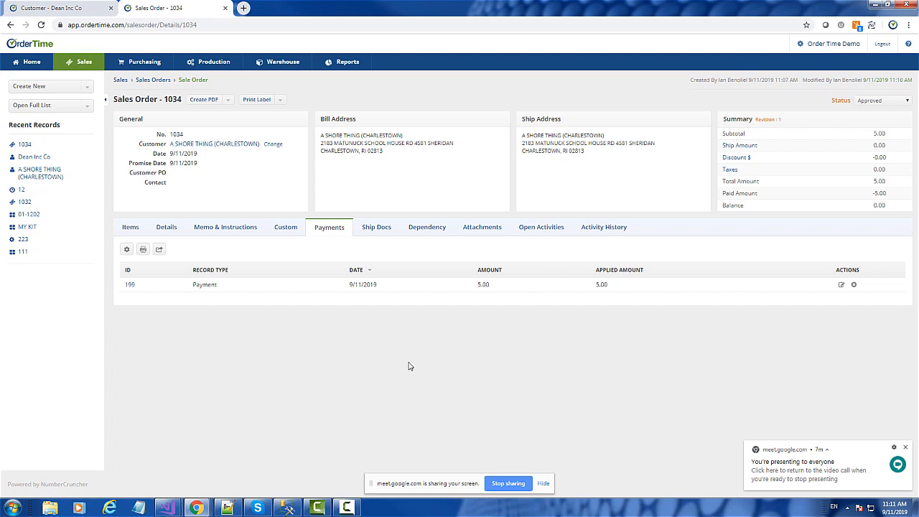
Step: Reopen the Dean Inc Co customer for editing and examine its default terms and preferred payment method options
left_click(26, 158)
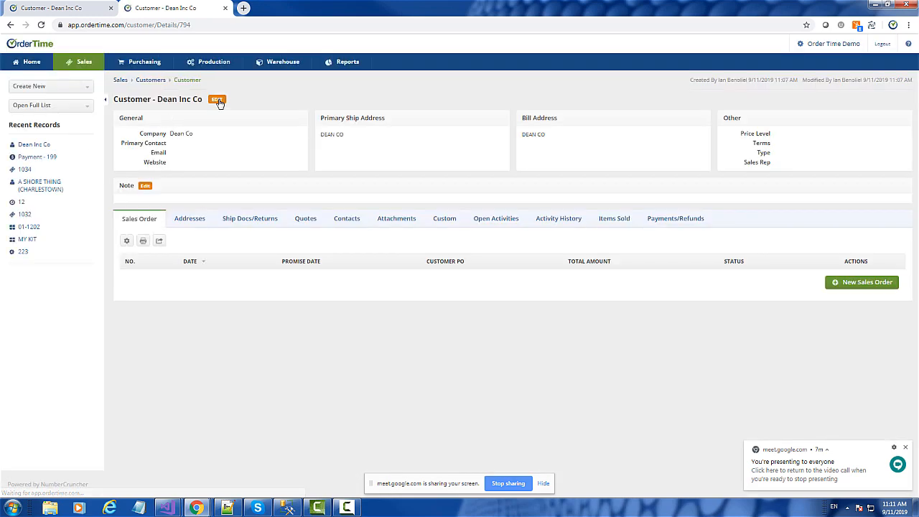
left_click(218, 100)
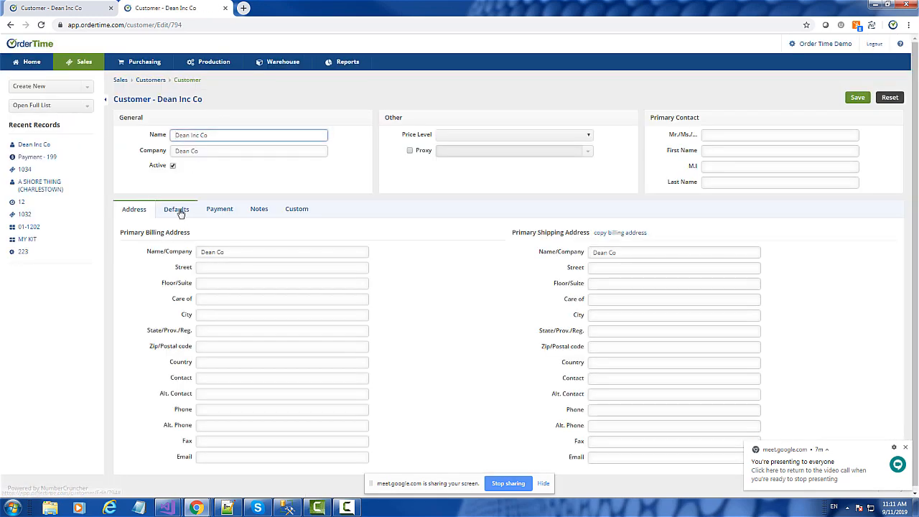
left_click(180, 211)
left_click(212, 263)
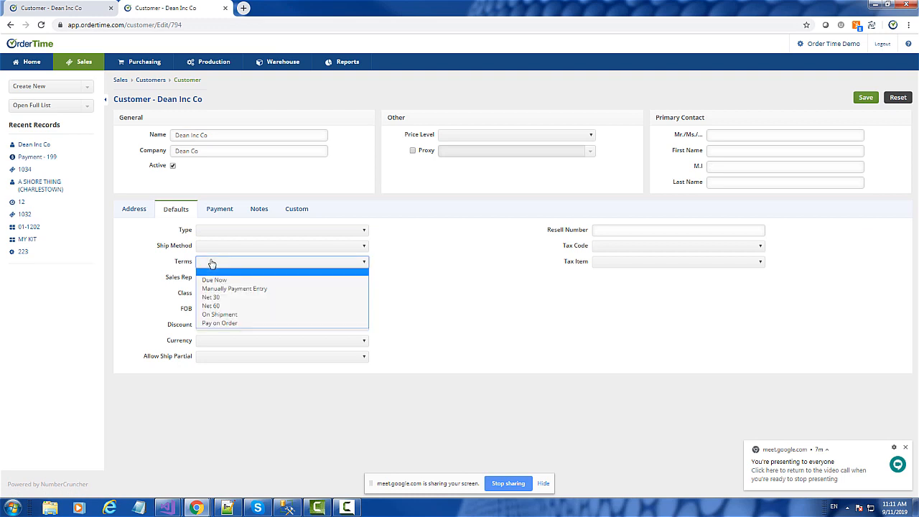
left_click(212, 263)
left_click(220, 210)
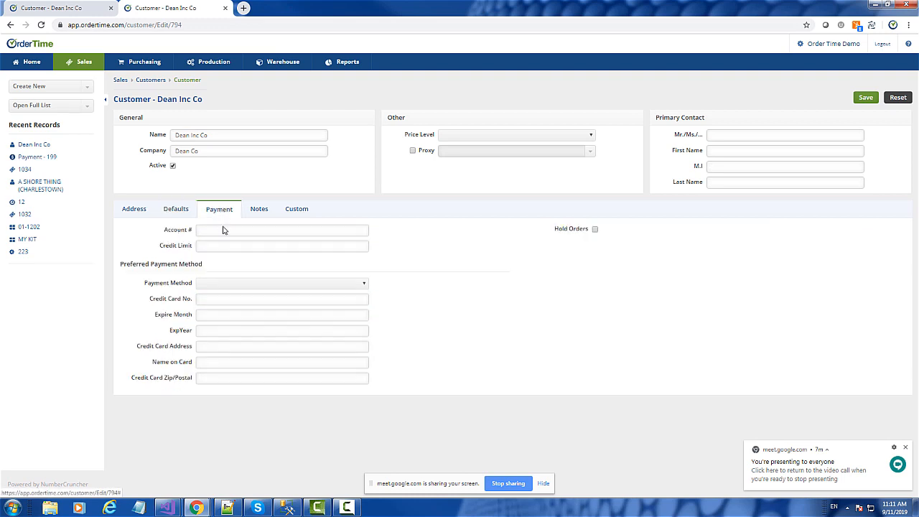
left_click(227, 288)
left_click(225, 287)
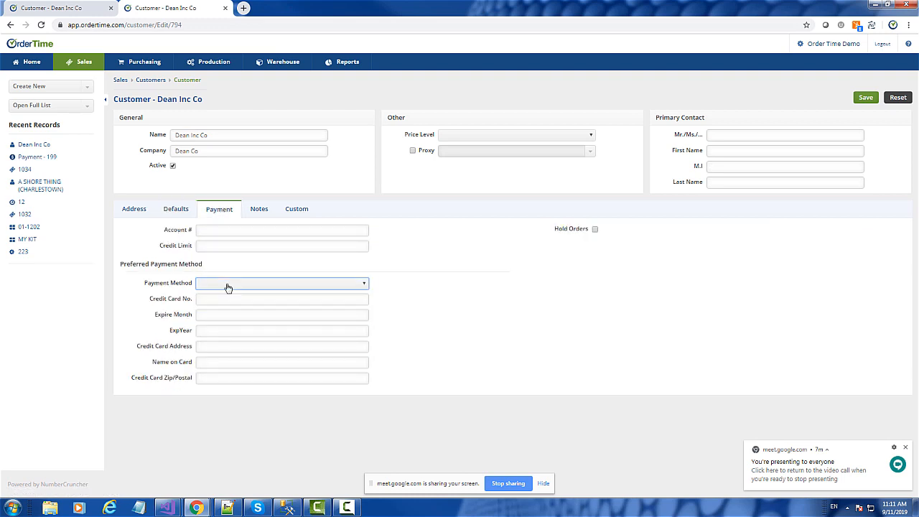
Step: Review the default terms options on the Dean Inc Co customer record
left_click(181, 215)
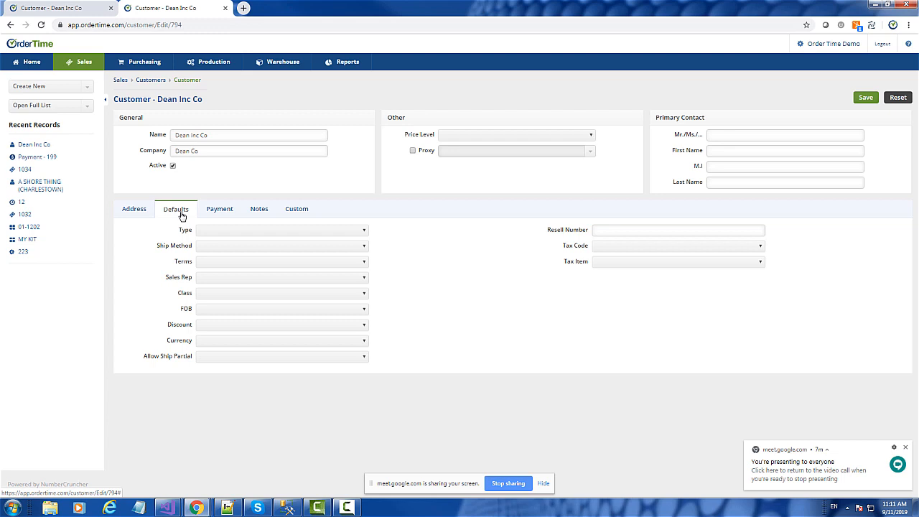
left_click(219, 265)
left_click(219, 267)
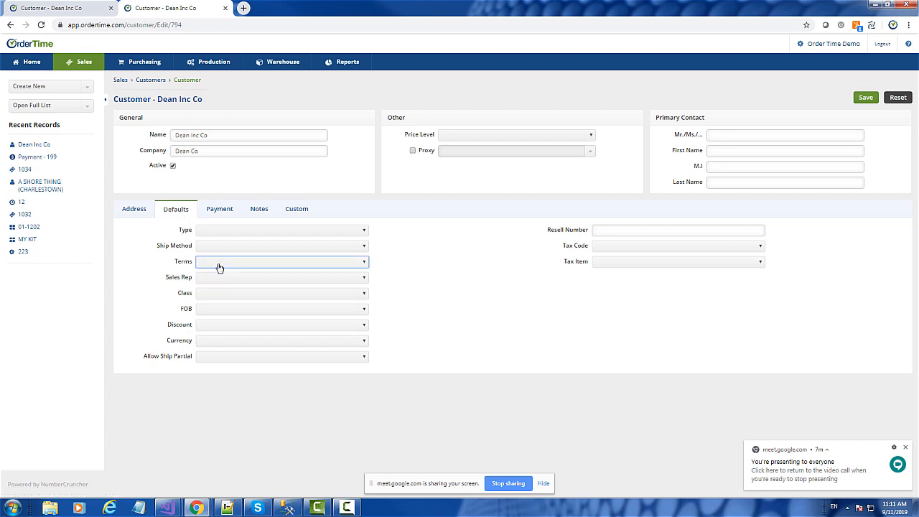
Step: Open the admin area in a separate browser tab and open the Sales Rep Role's Sales permissions for editing
right_click(827, 45)
left_click(827, 53)
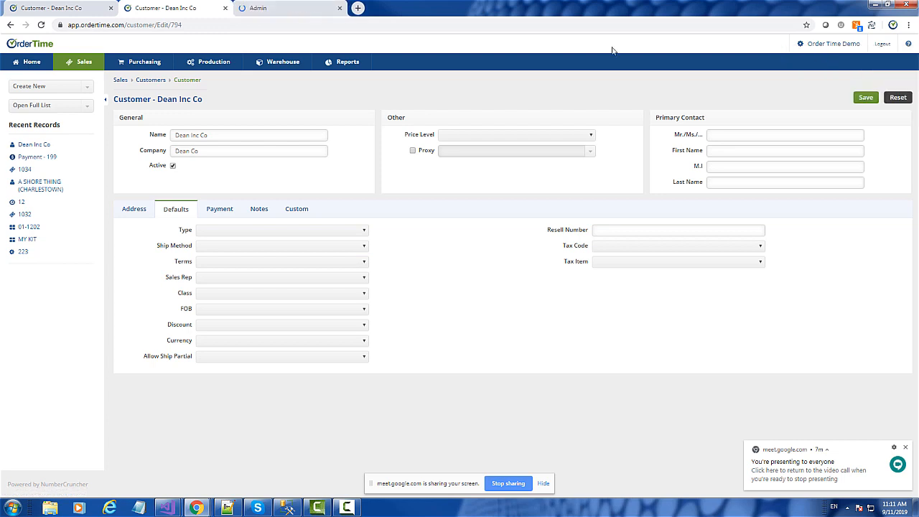
left_click(290, 8)
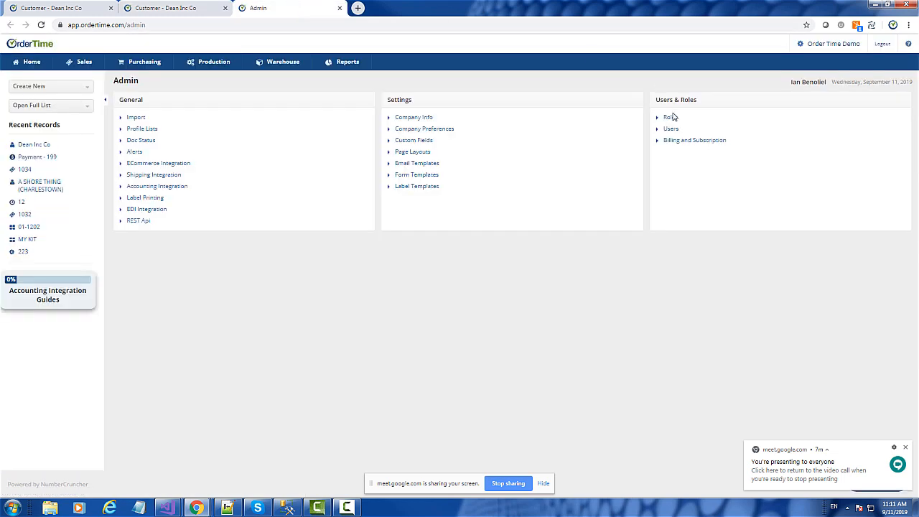
left_click(670, 118)
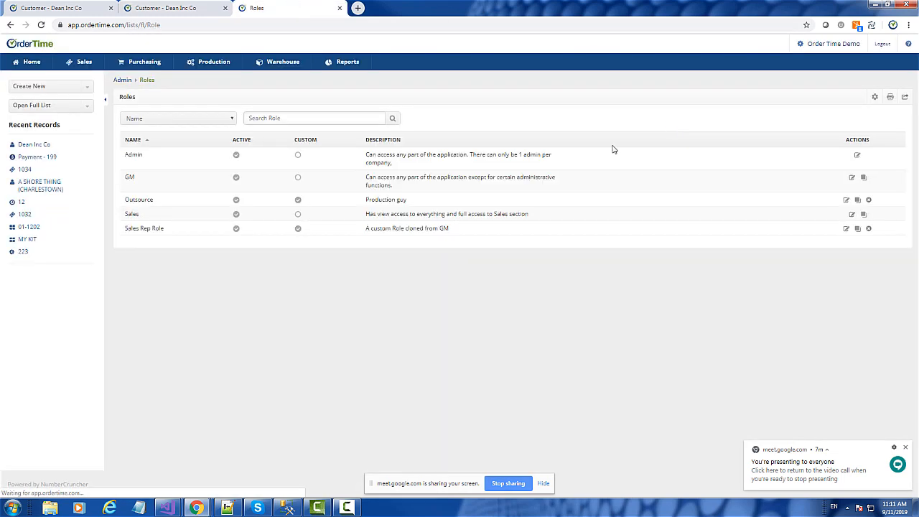
left_click(847, 230)
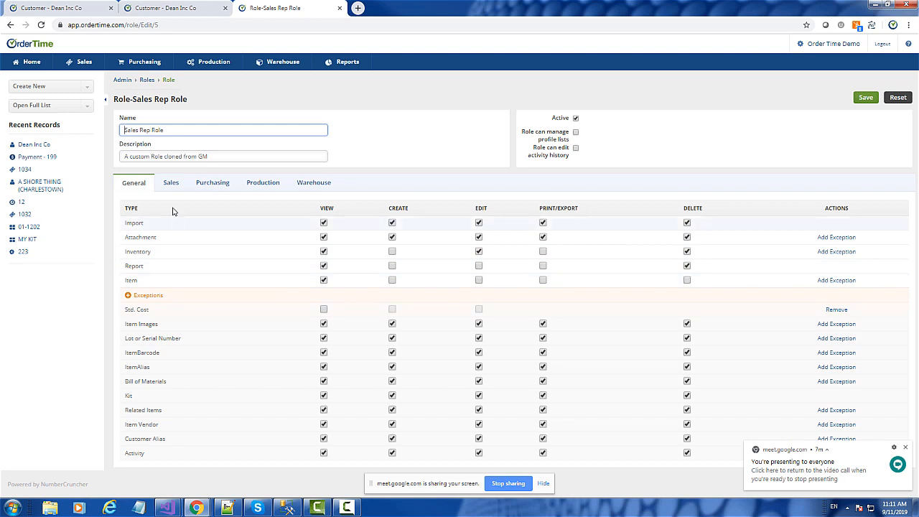
left_click(169, 184)
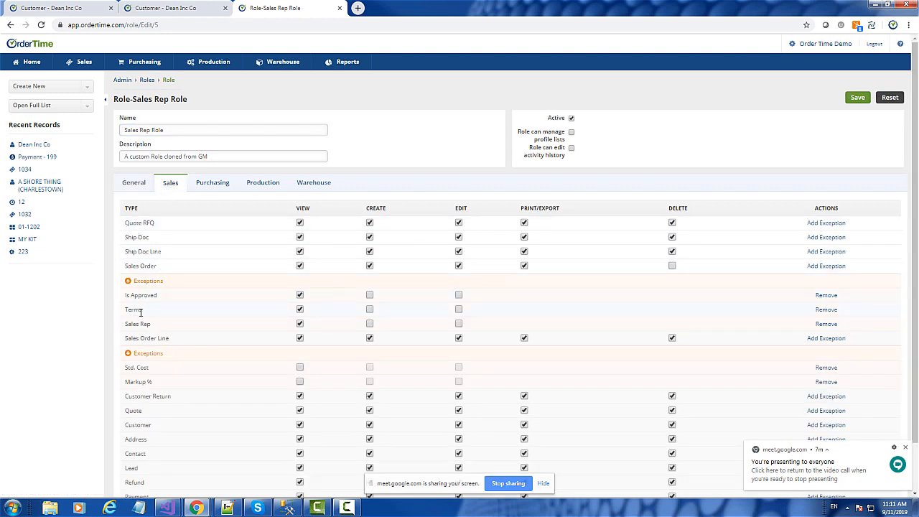
Step: Examine the Sales Order field exceptions for Terms, Sales Rep and Is Approved, and view the new exception form without adding one
left_click_drag(143, 311, 124, 310)
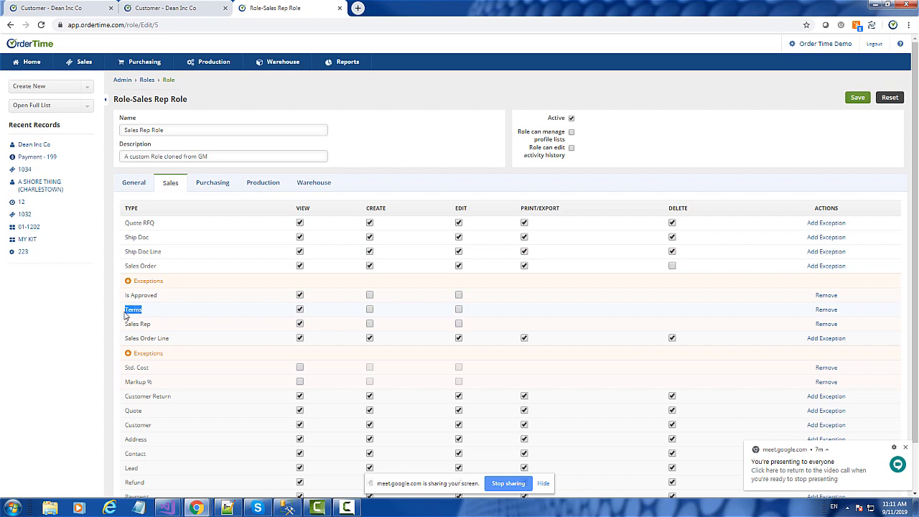
left_click(830, 266)
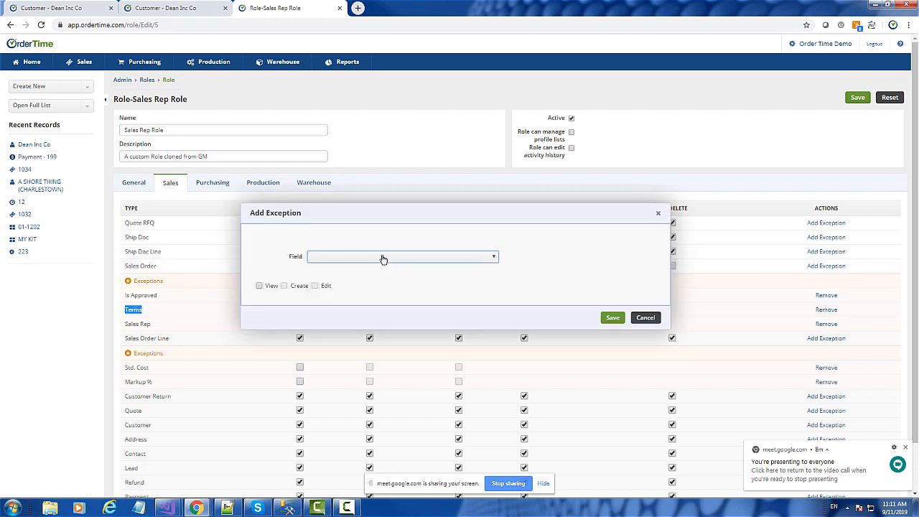
left_click(645, 318)
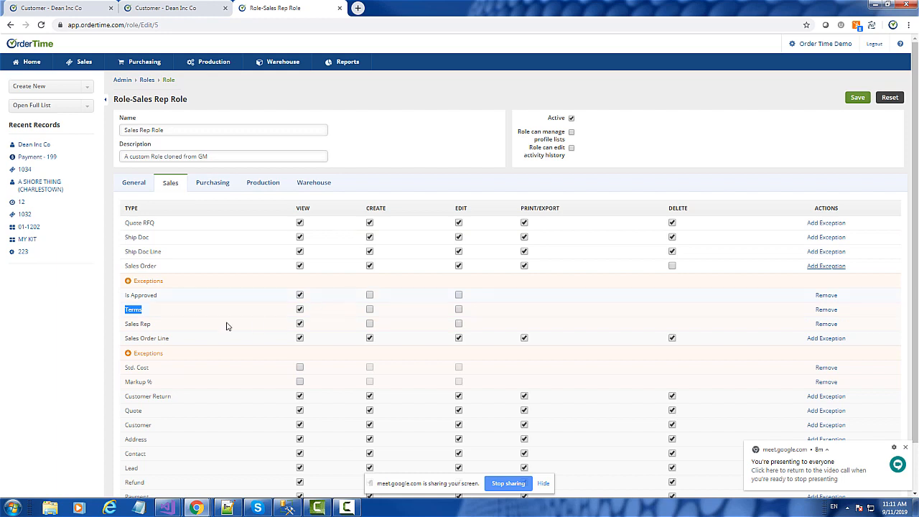
left_click_drag(138, 324, 128, 296)
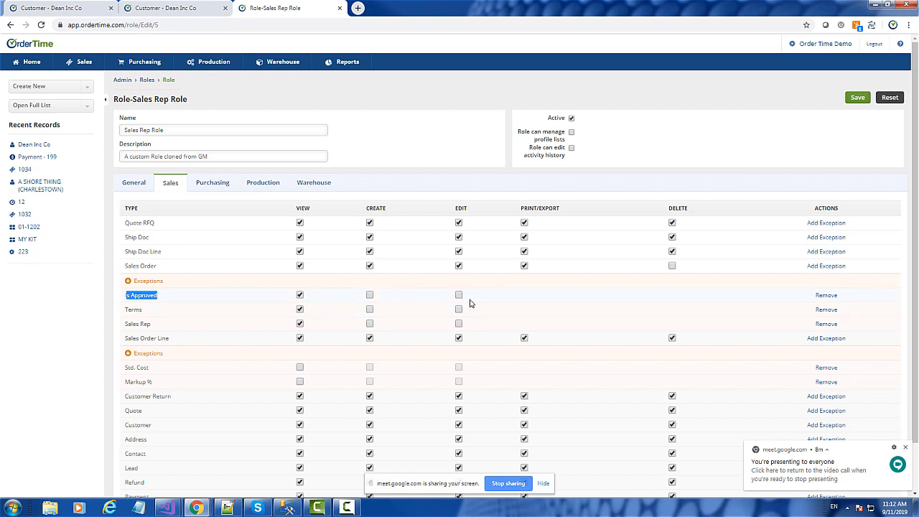
Step: Return to the Dean Inc Co customer being edited and review its address and payment fields
left_click(65, 7)
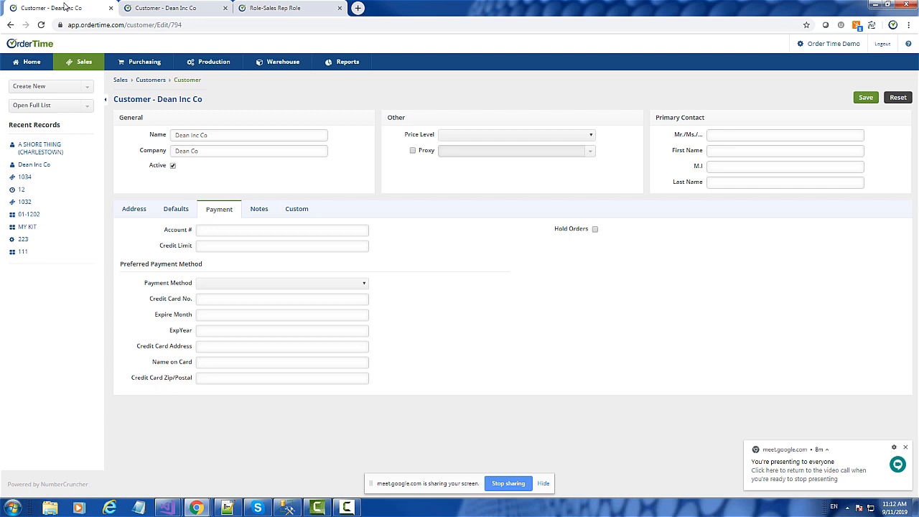
left_click(127, 212)
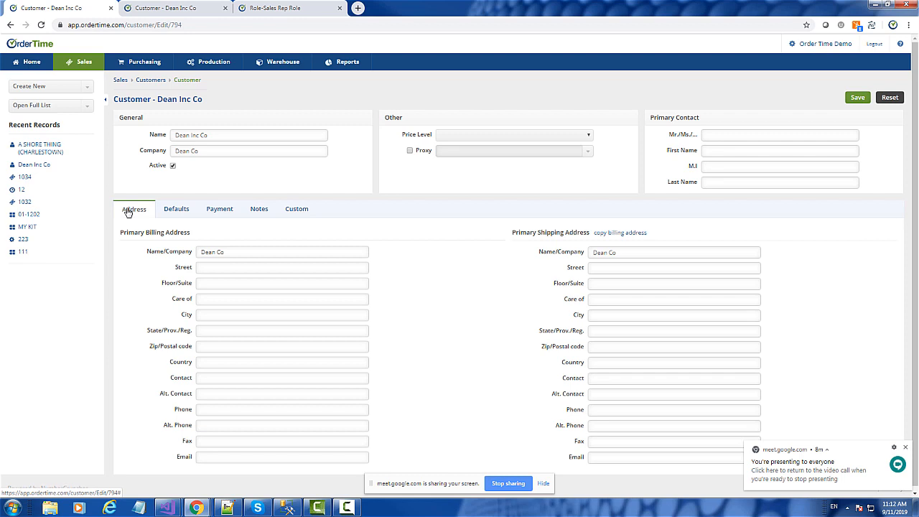
left_click(219, 212)
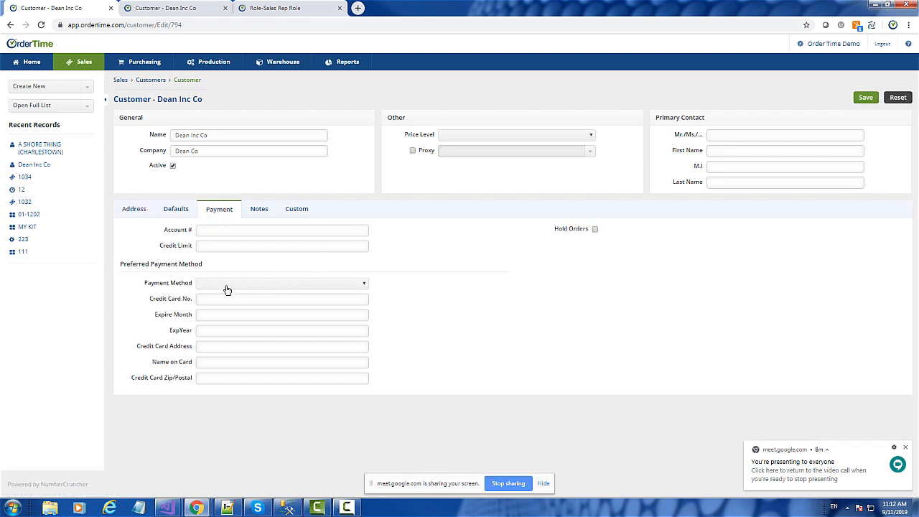
Step: Start a new sales order from the Dean Inc Co customer record and review its defaults, memo and address sections
left_click(175, 105)
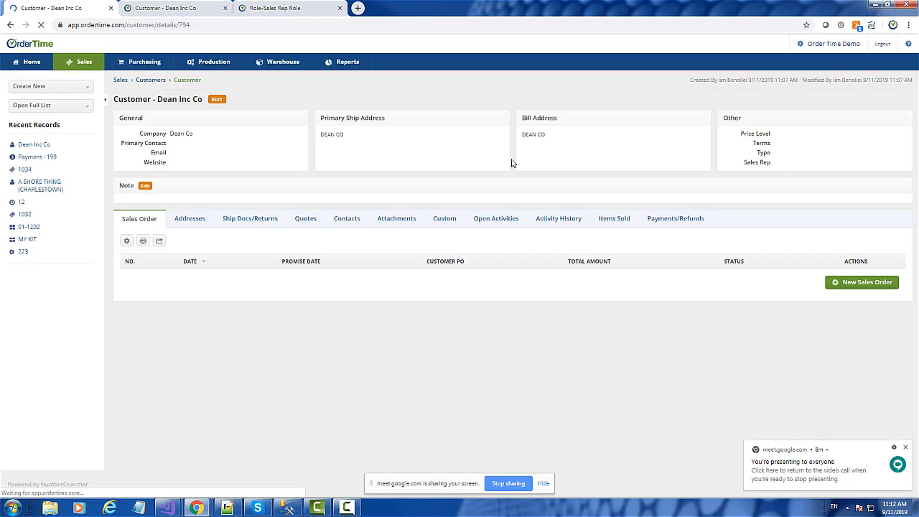
left_click(865, 284)
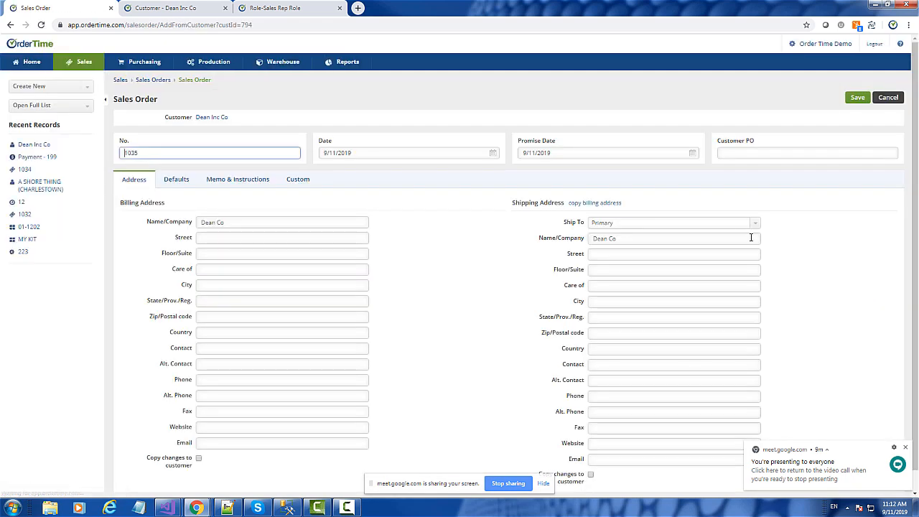
left_click(180, 180)
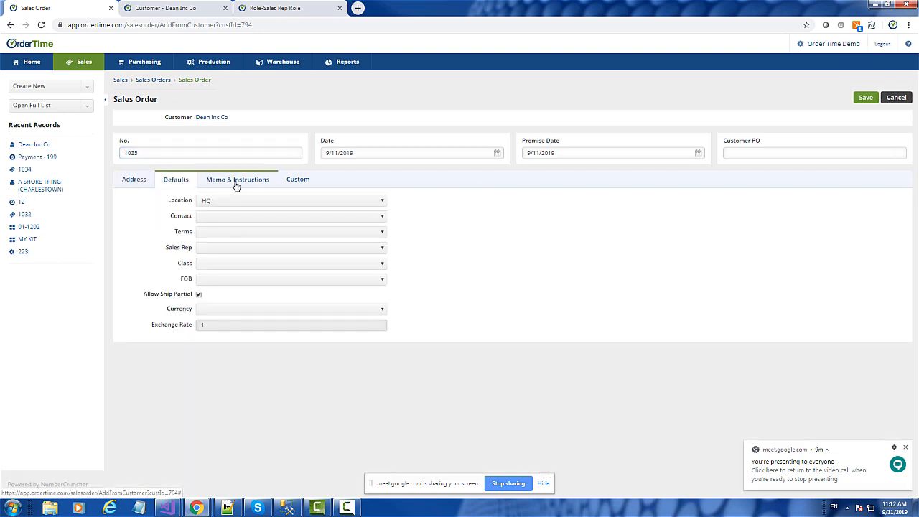
left_click(236, 182)
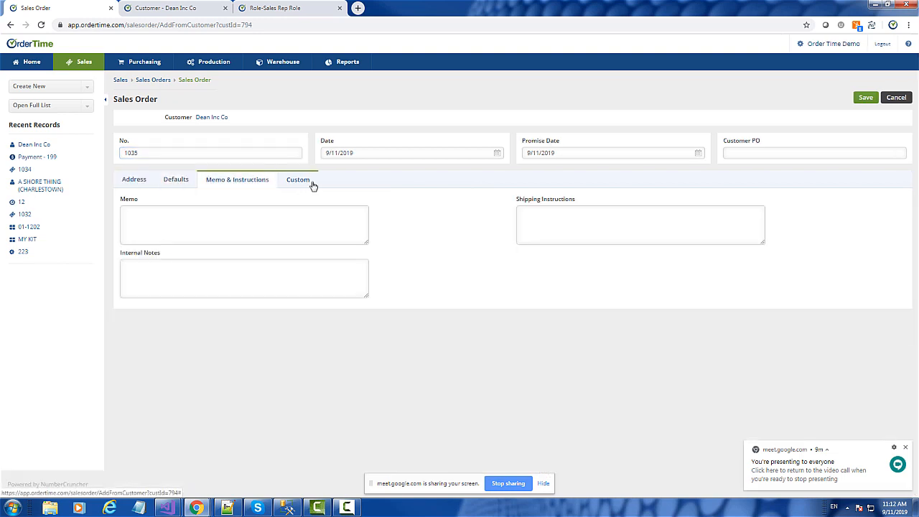
left_click(137, 180)
Step: Open the Payment Gateway profile list in the admin area and review the QB Payments and Main Gateway records
left_click(840, 43)
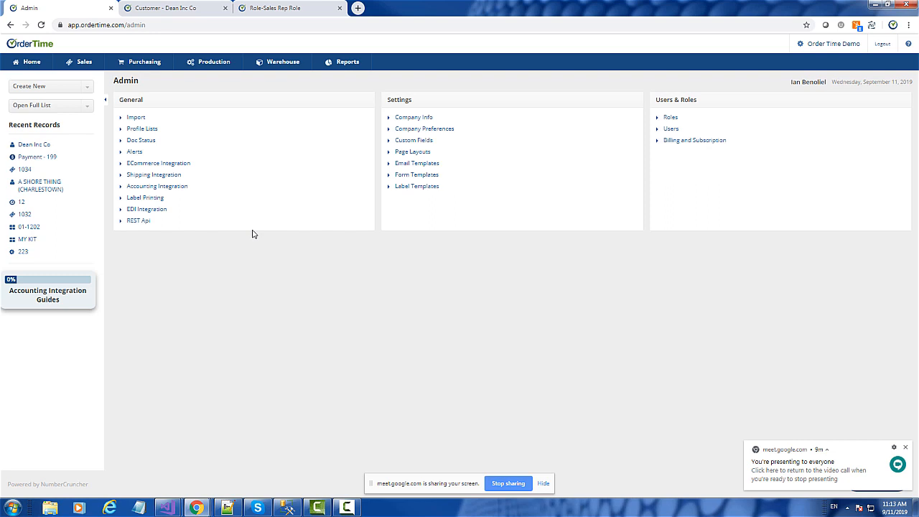
left_click(141, 130)
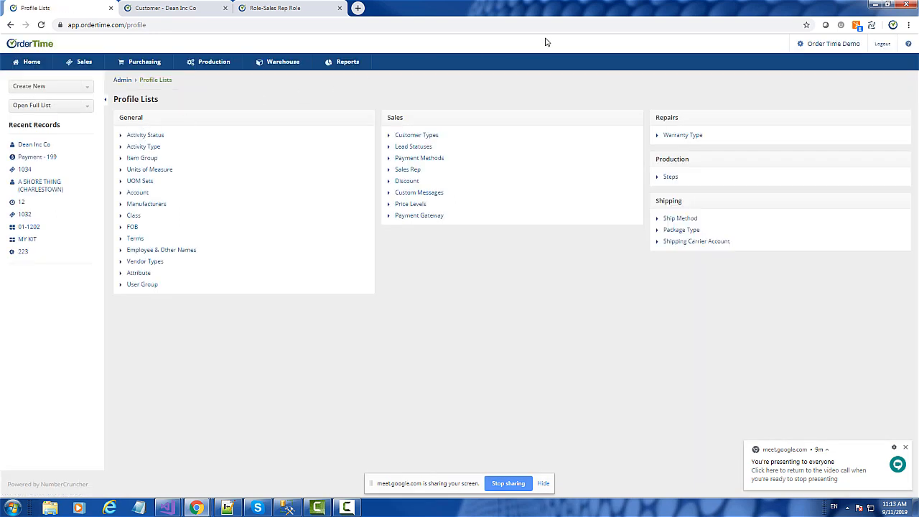
left_click(415, 217)
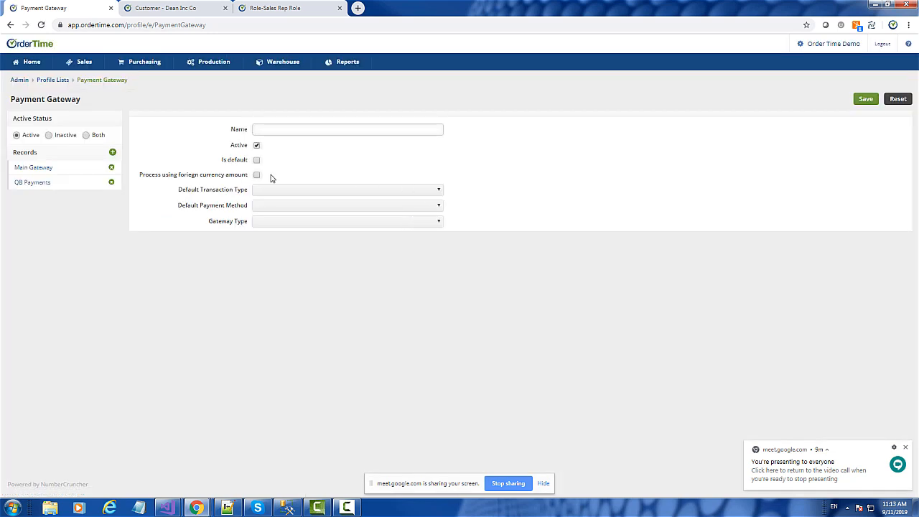
left_click(33, 172)
left_click(31, 183)
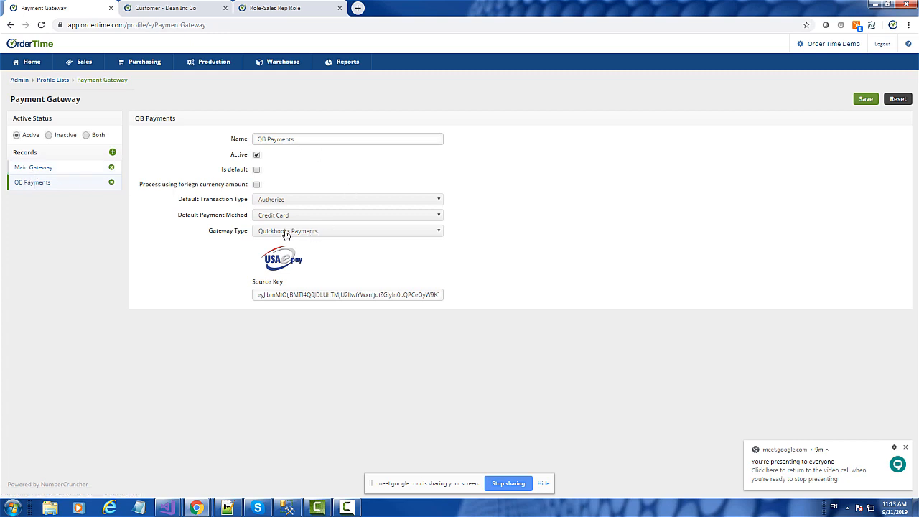
left_click(24, 168)
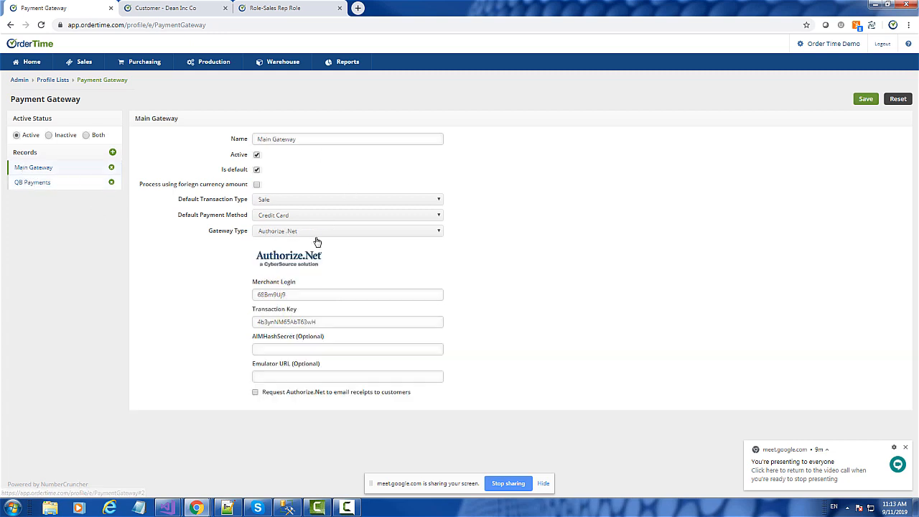
Step: Start a new payment gateway and examine the fields for the Bluepay, Quickbooks Merchant Services, Quickbooks Payments and USAePay gateway types
left_click(113, 153)
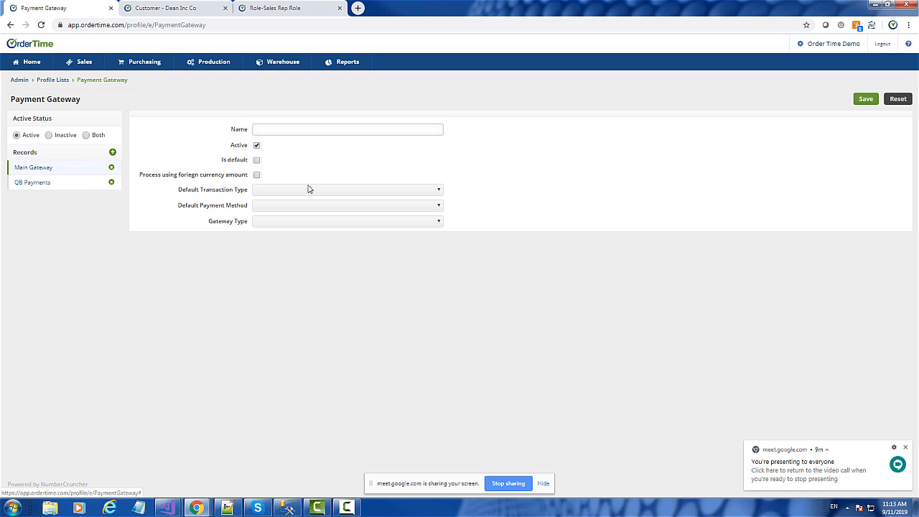
left_click(302, 225)
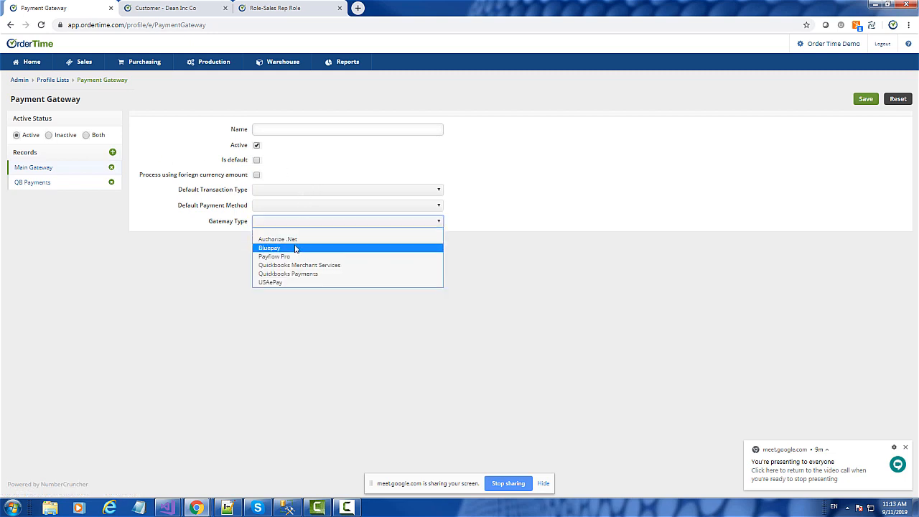
left_click(294, 249)
left_click(299, 226)
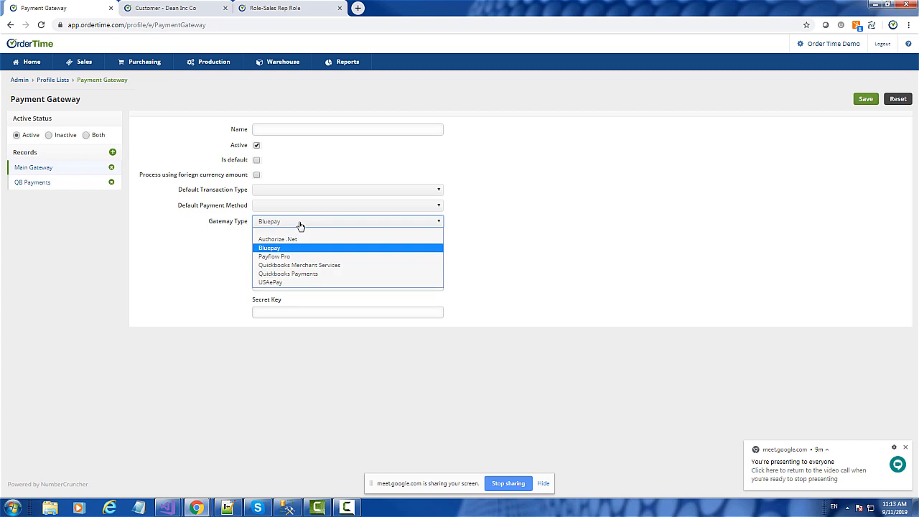
left_click(300, 265)
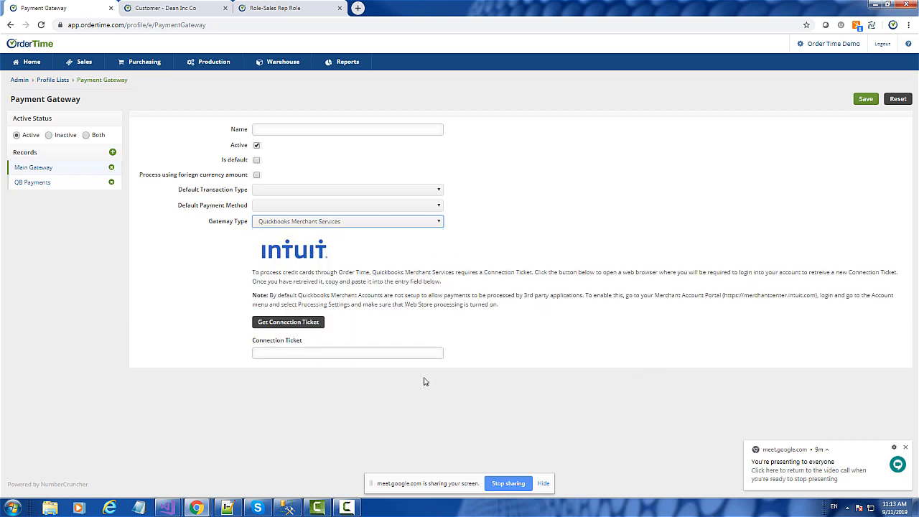
left_click(320, 227)
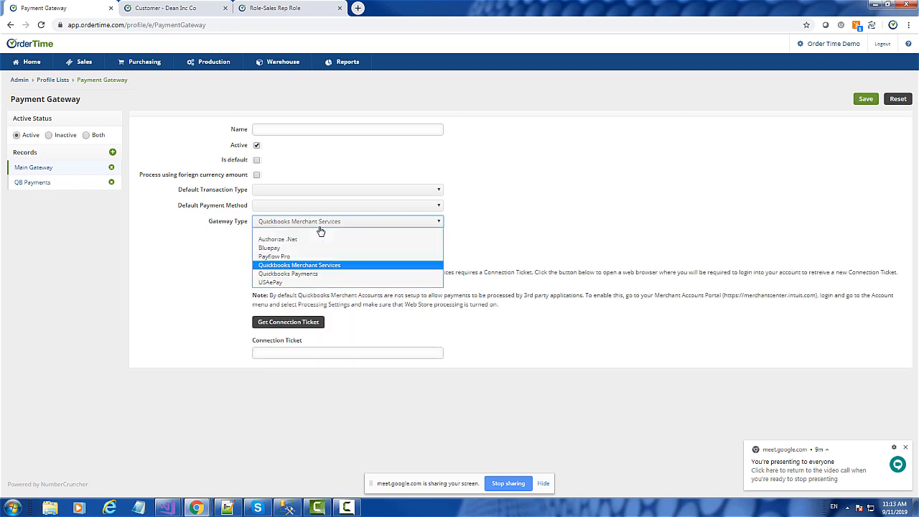
left_click(297, 279)
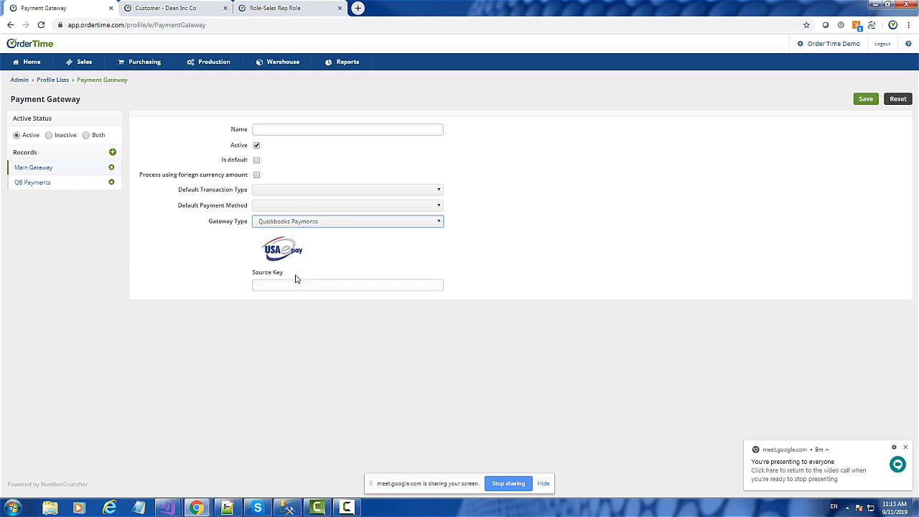
left_click(301, 223)
left_click(280, 286)
Step: Reopen the Main Gateway record and examine its default transaction type and default payment method options
left_click(46, 173)
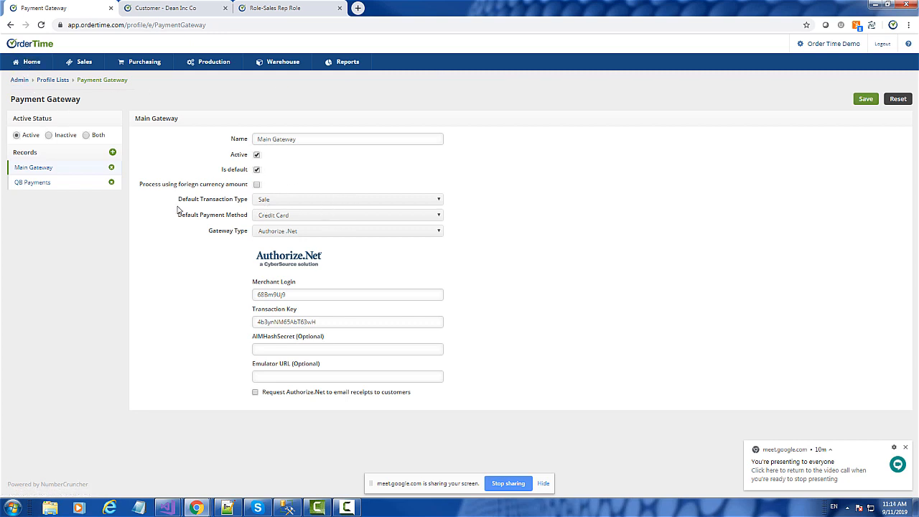
left_click(302, 203)
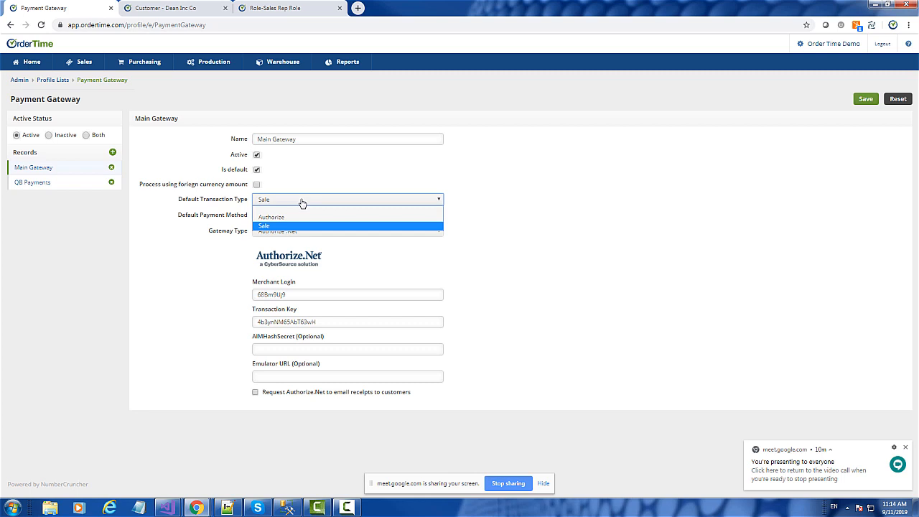
left_click(302, 202)
left_click(302, 202)
left_click(301, 202)
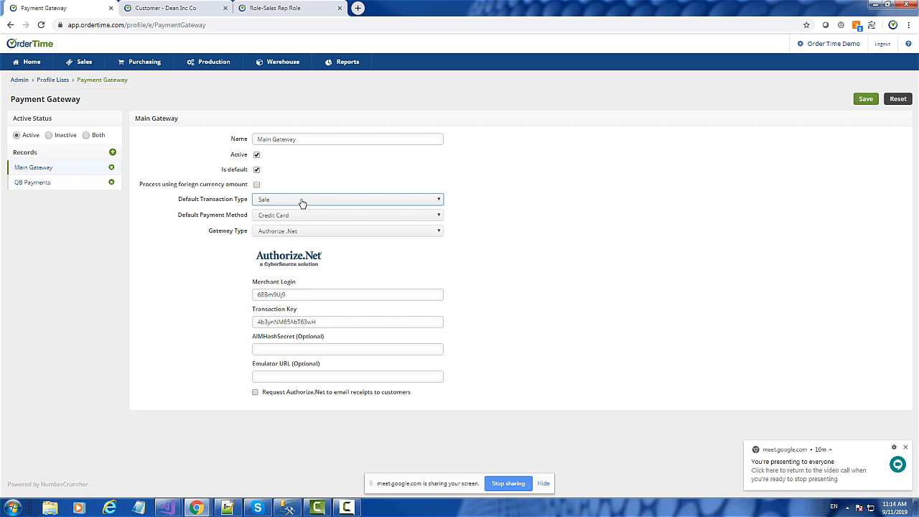
left_click(284, 200)
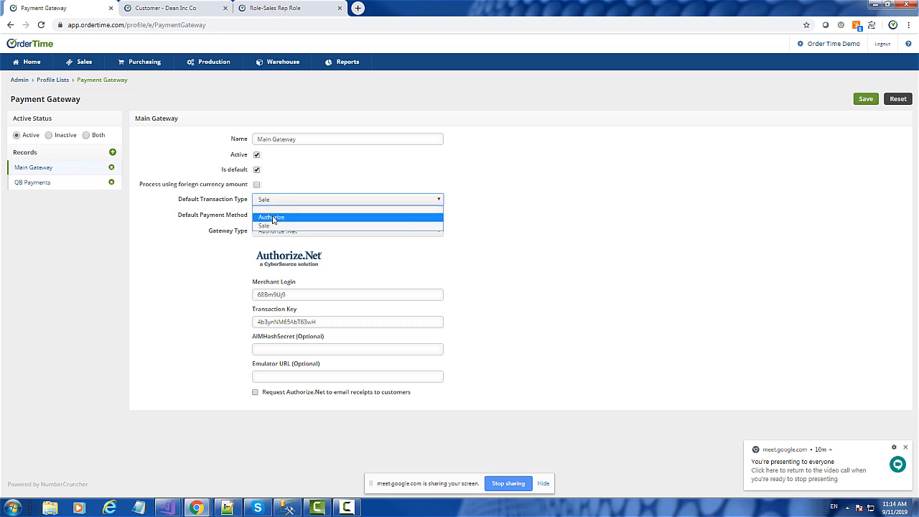
left_click(319, 176)
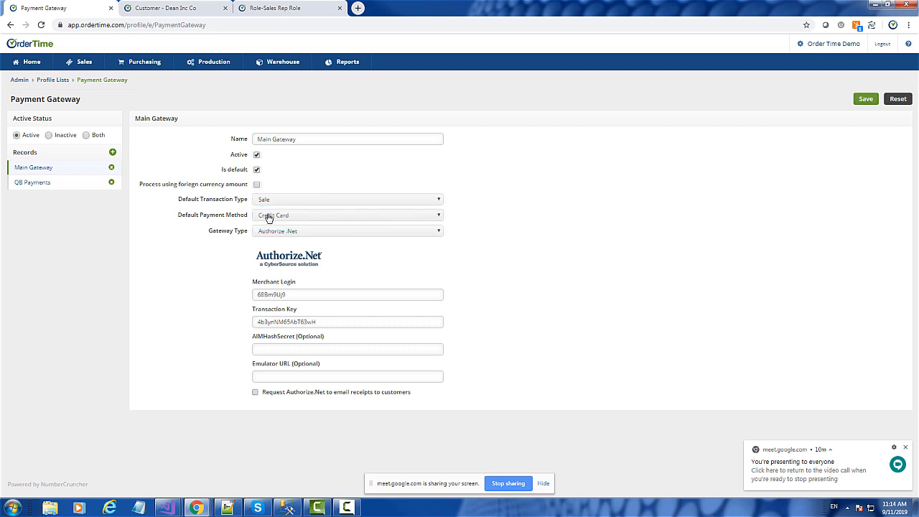
left_click(293, 216)
left_click(293, 215)
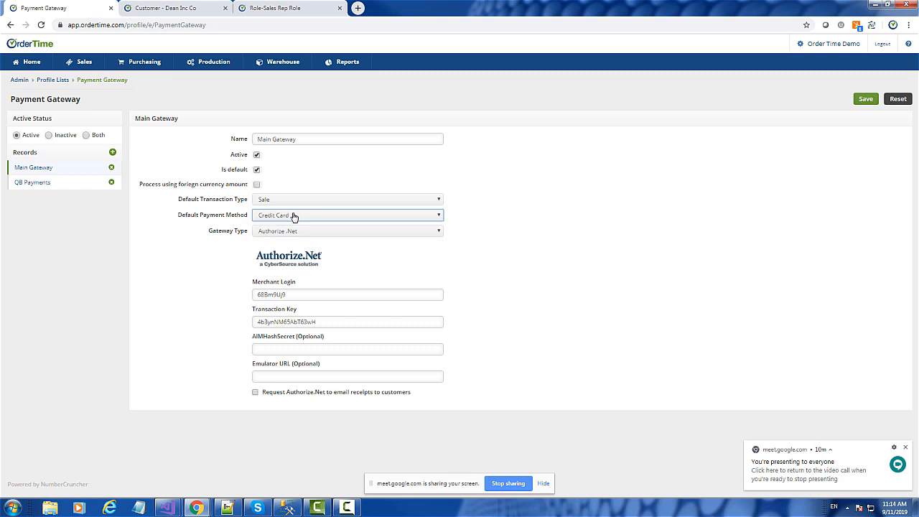
left_click_drag(180, 218, 216, 218)
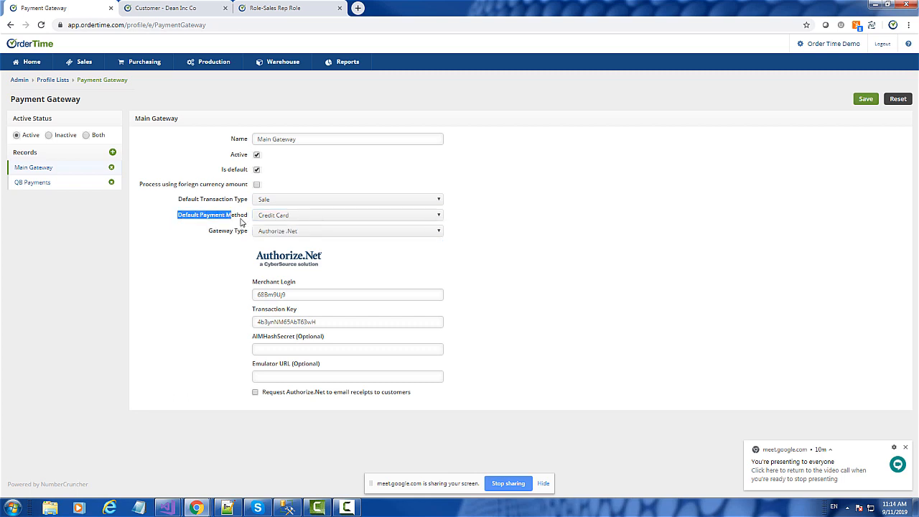
Step: Examine the default payment method and gateway type of the Main Gateway record
triple_click(246, 218)
left_click(304, 232)
left_click(304, 232)
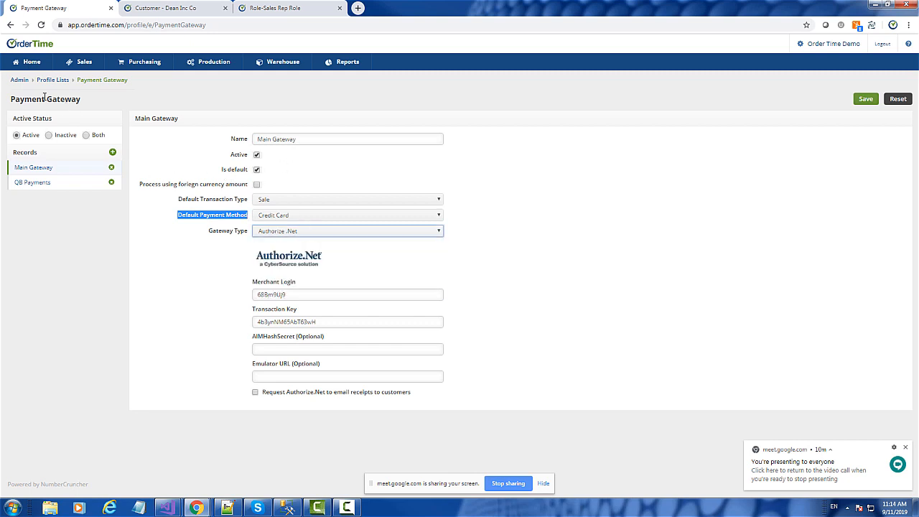
Step: Create a new sales order from the Dean Inc Co customer record, enter a customer PO number and save it
left_click(20, 65)
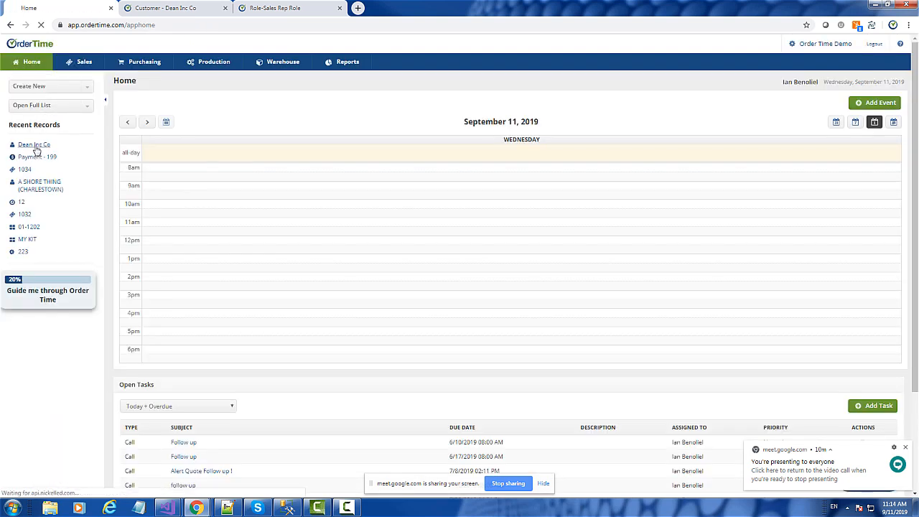
left_click(35, 146)
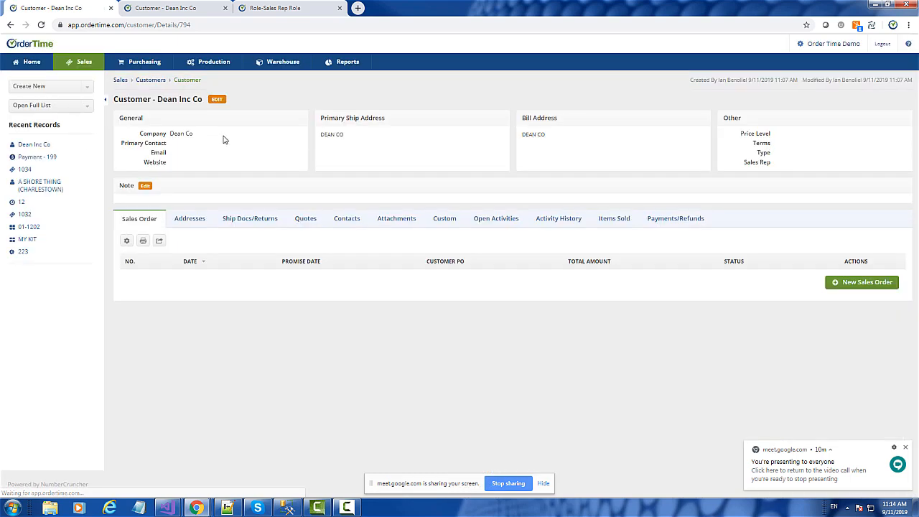
left_click(867, 285)
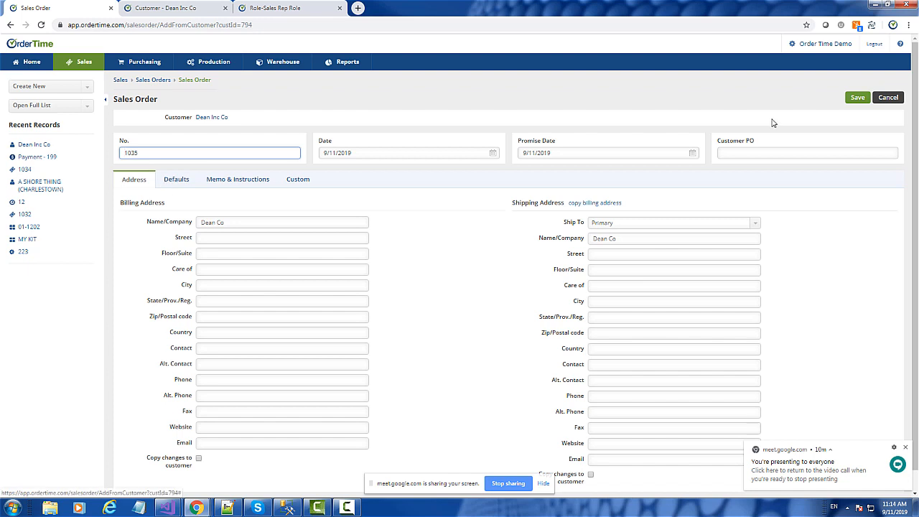
left_click(747, 152)
type("43224")
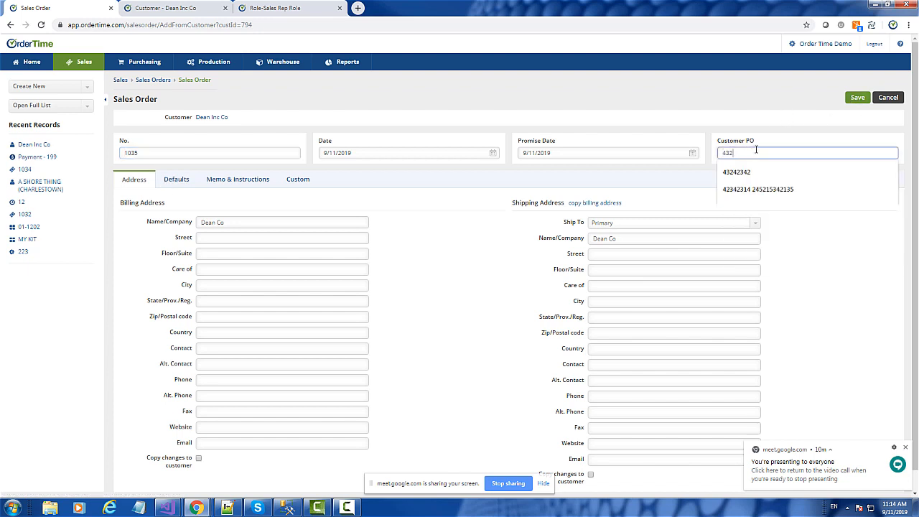
left_click(859, 97)
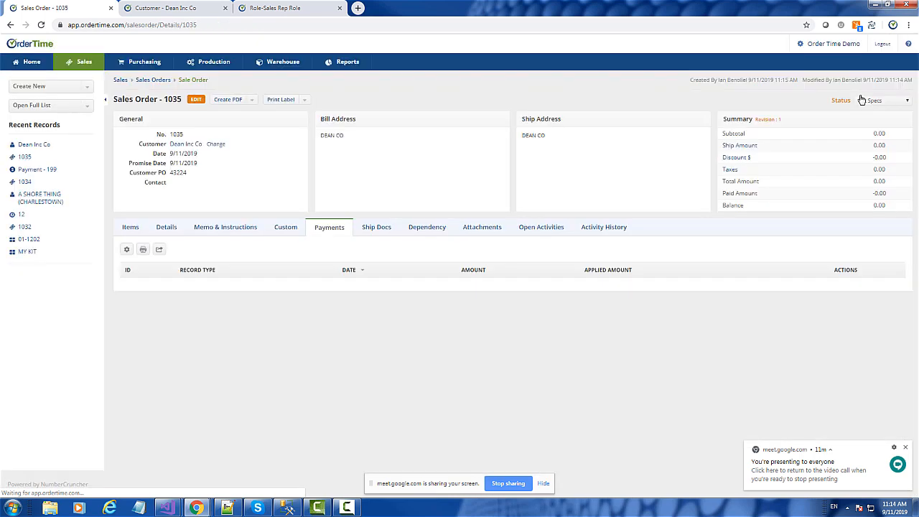
Step: Add item 111 (Spare Parts) to the sales order with a quantity of 1
left_click(129, 227)
left_click(279, 250)
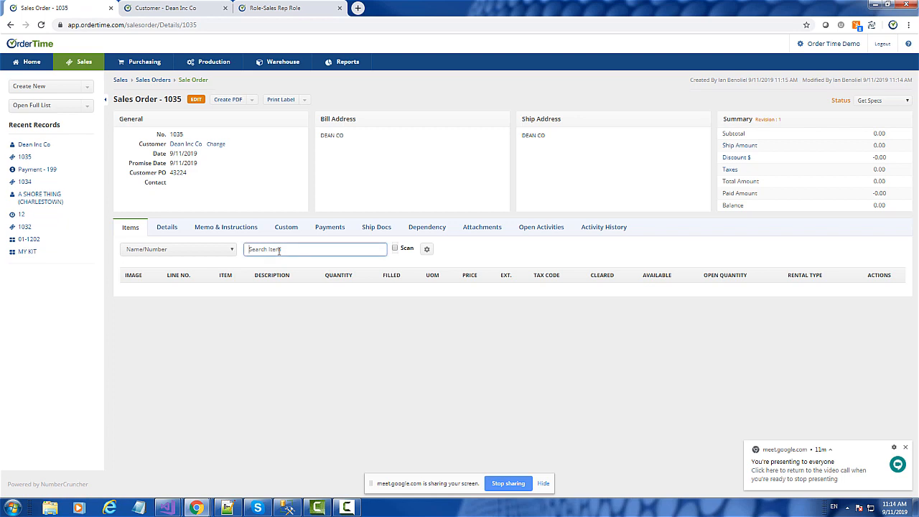
type("1")
left_click(273, 282)
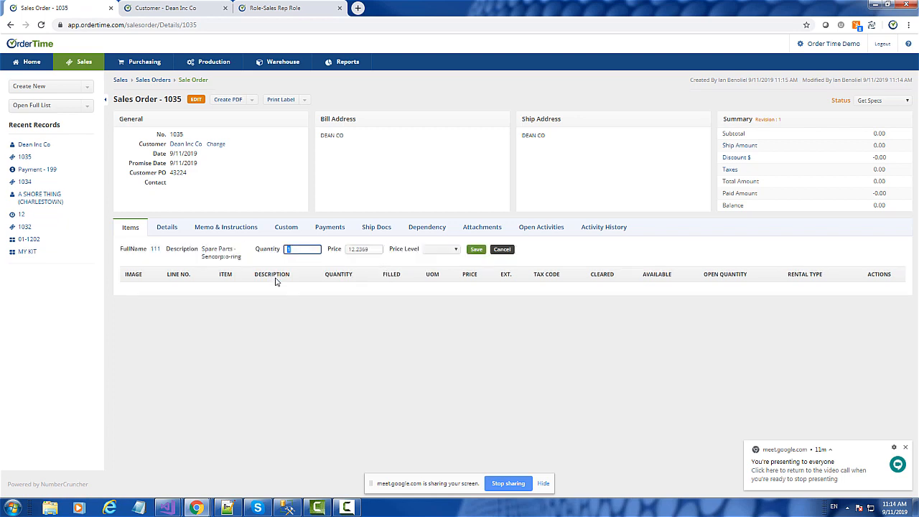
left_click(477, 250)
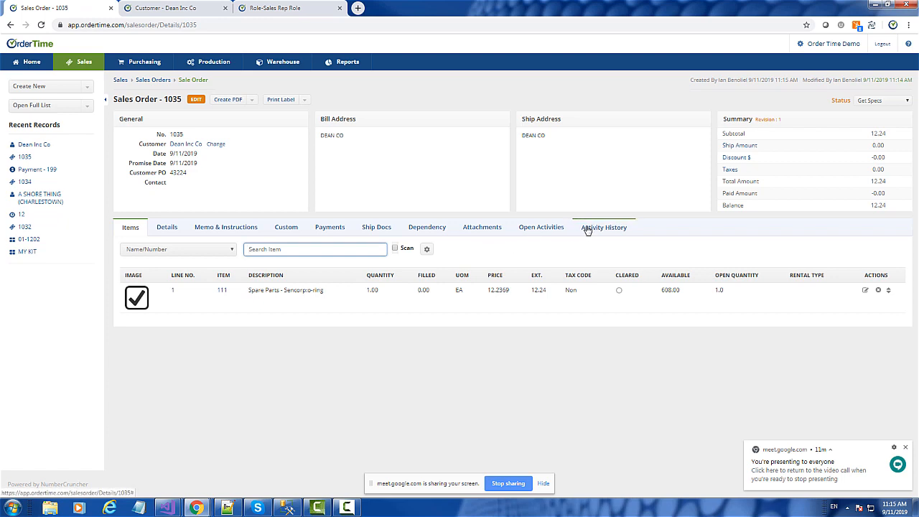
Step: Edit the item 111 line to quantity 5, price 12.5 and tax code Tax
left_click(365, 292)
type("5")
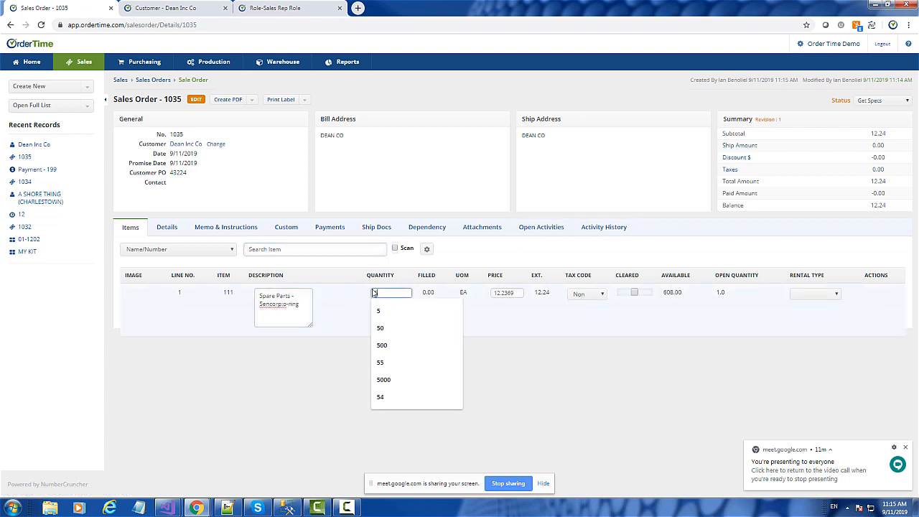
key("Tab")
type("12.5")
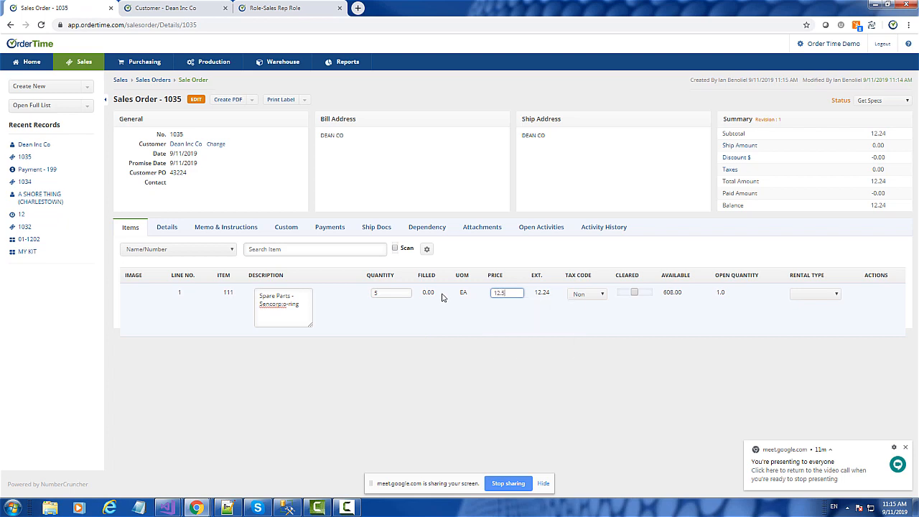
key("Tab")
left_click(584, 301)
left_click(578, 312)
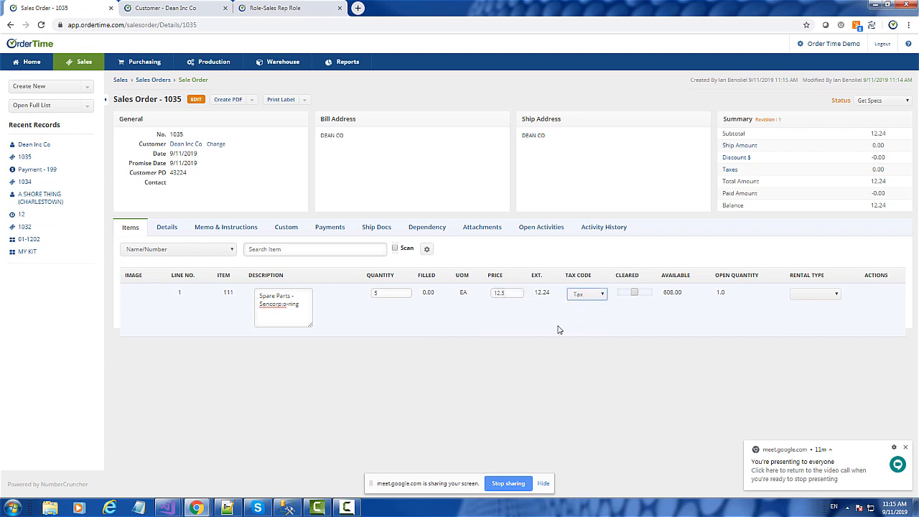
left_click(515, 374)
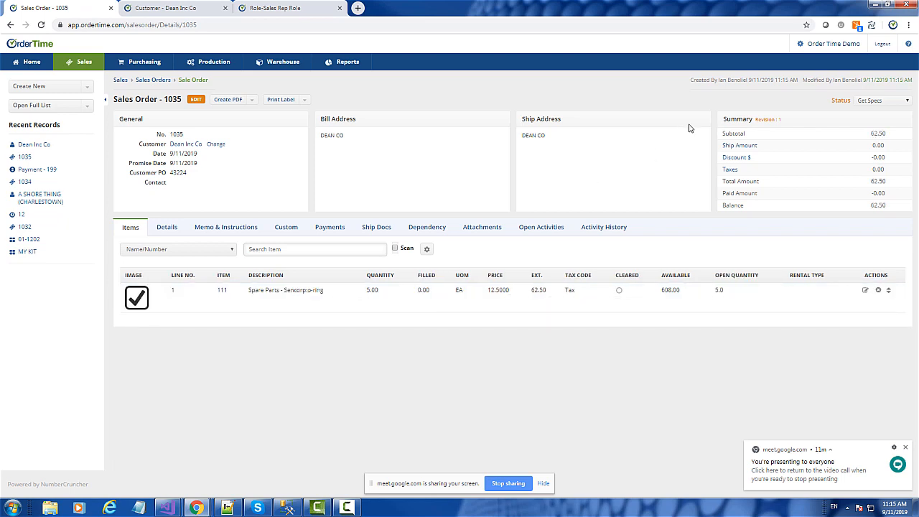
Step: Set the sales order's tax item to FL-Miami-Dade and save it
left_click(732, 171)
left_click(357, 240)
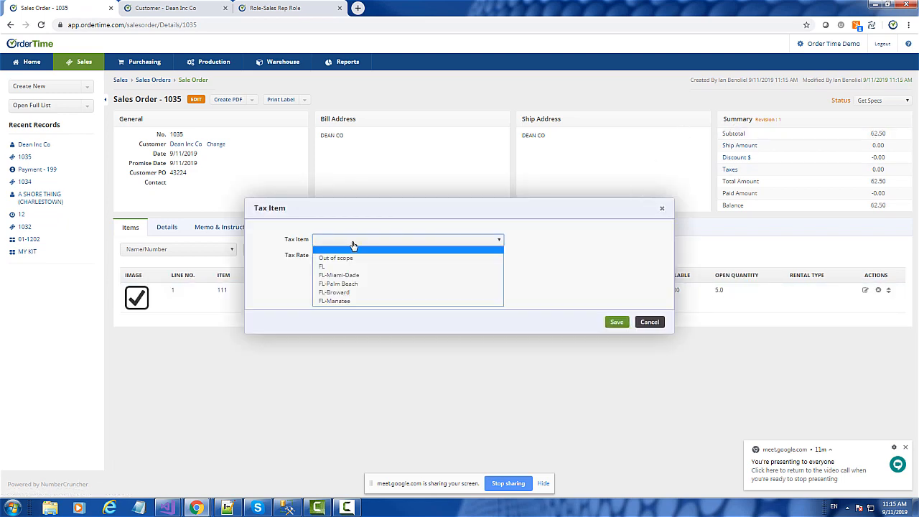
left_click(351, 277)
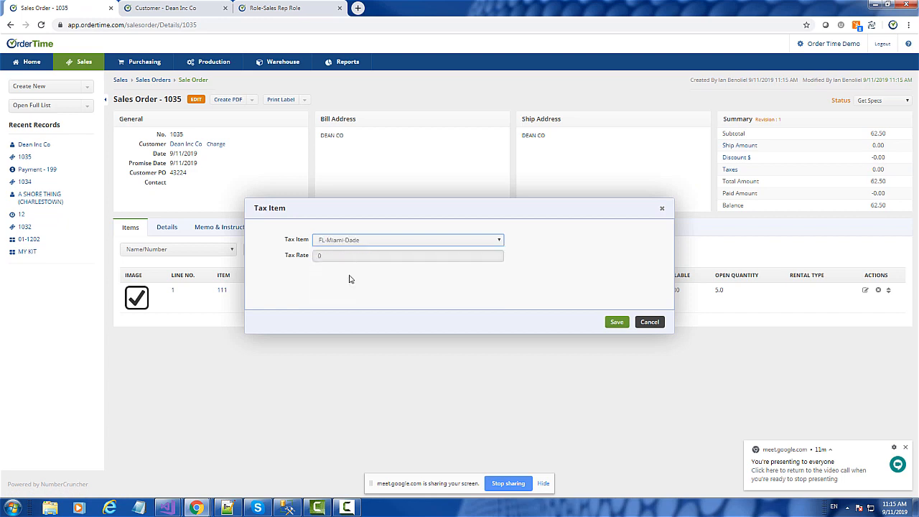
left_click(617, 322)
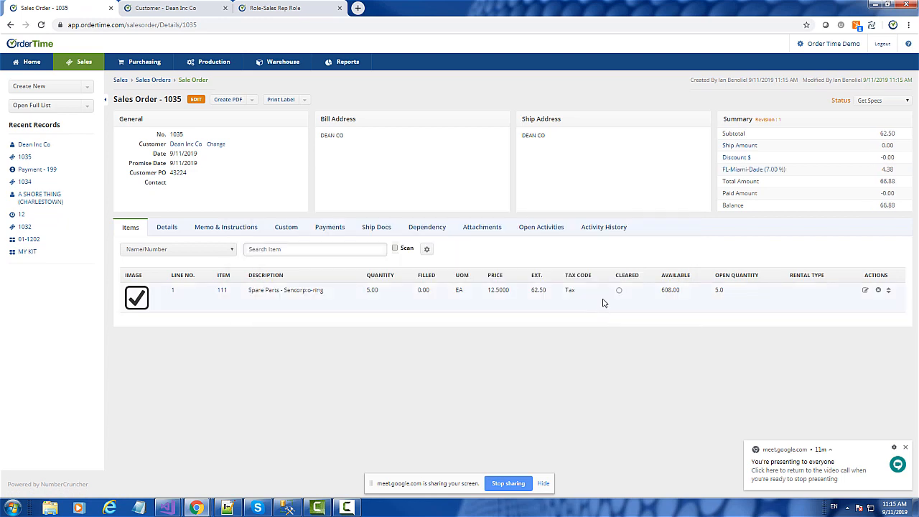
Step: Set the order's ship method to Fedx with a ship amount of 4 and save it
left_click(747, 146)
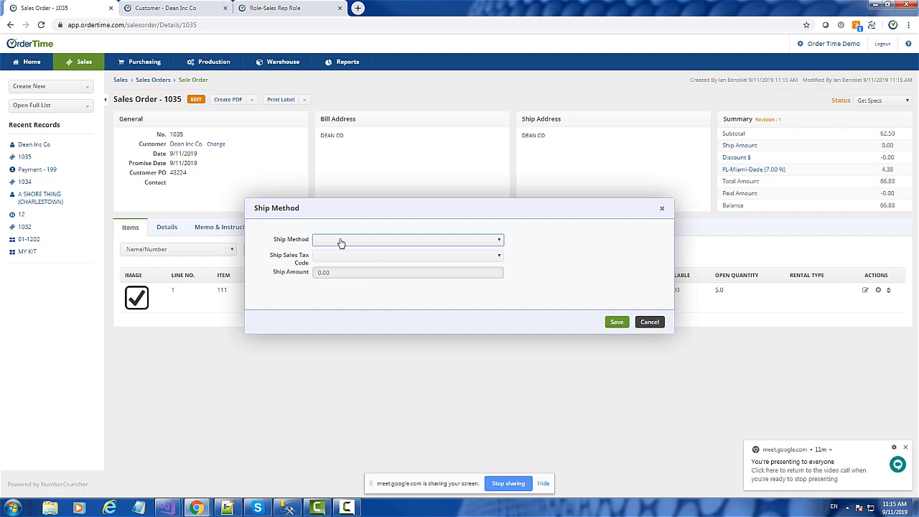
left_click(341, 244)
left_click(352, 271)
left_click(348, 270)
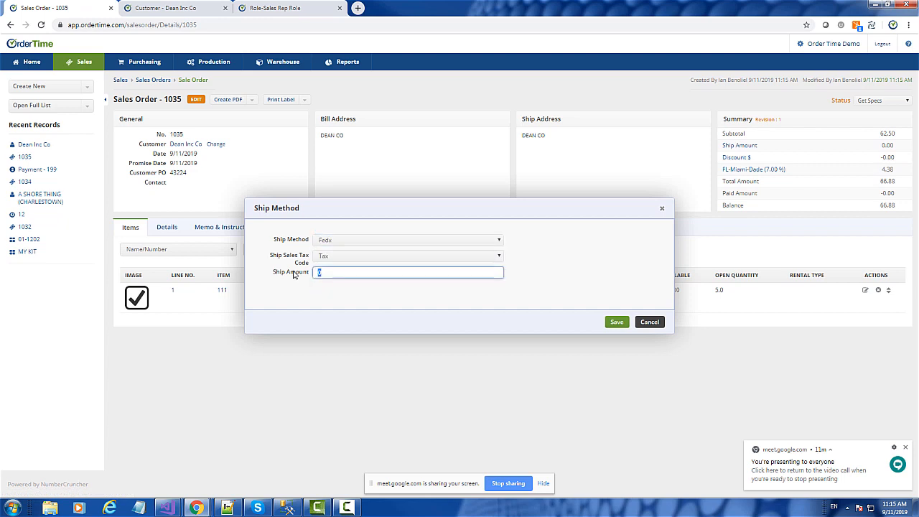
type("4")
left_click(617, 321)
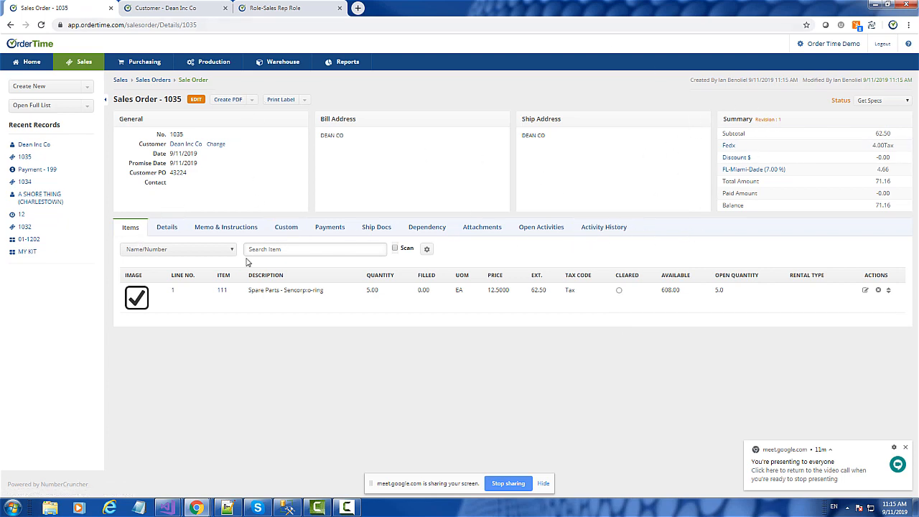
Step: Start a new payment on the sales order using Credit Card as the payment method
left_click(340, 228)
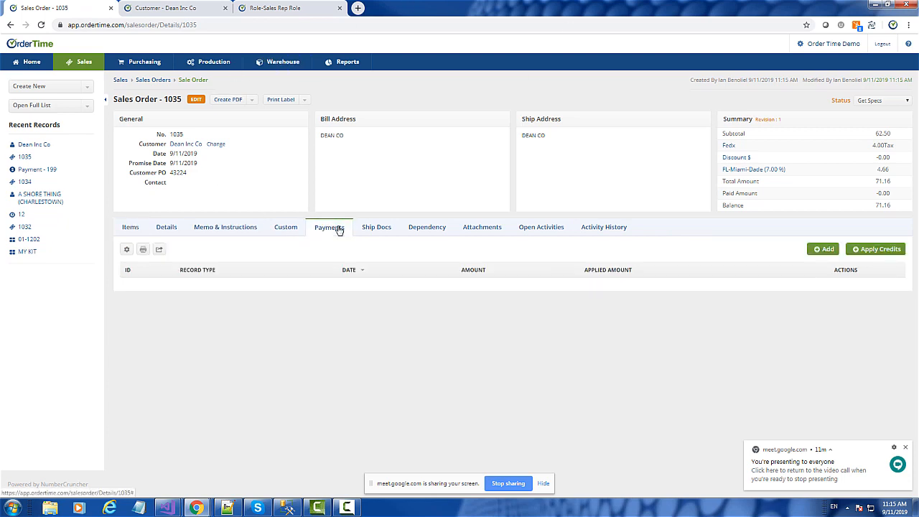
left_click(827, 250)
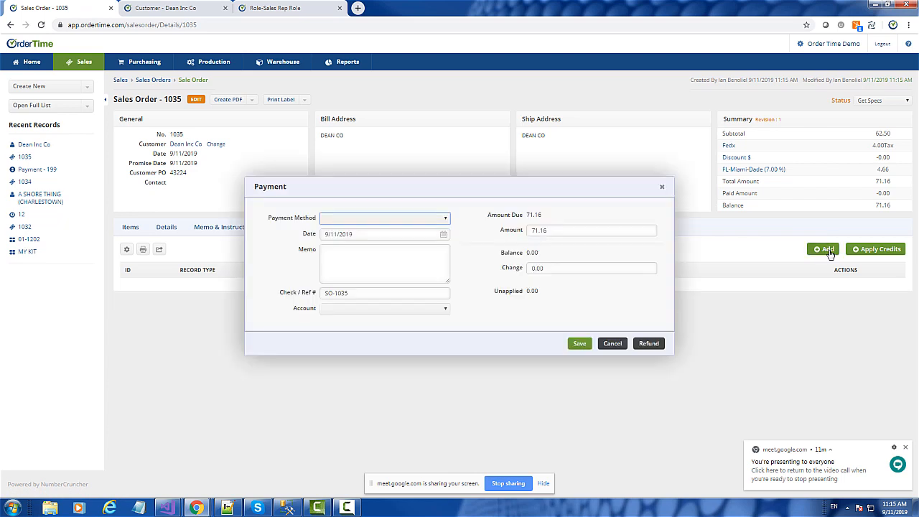
left_click(357, 220)
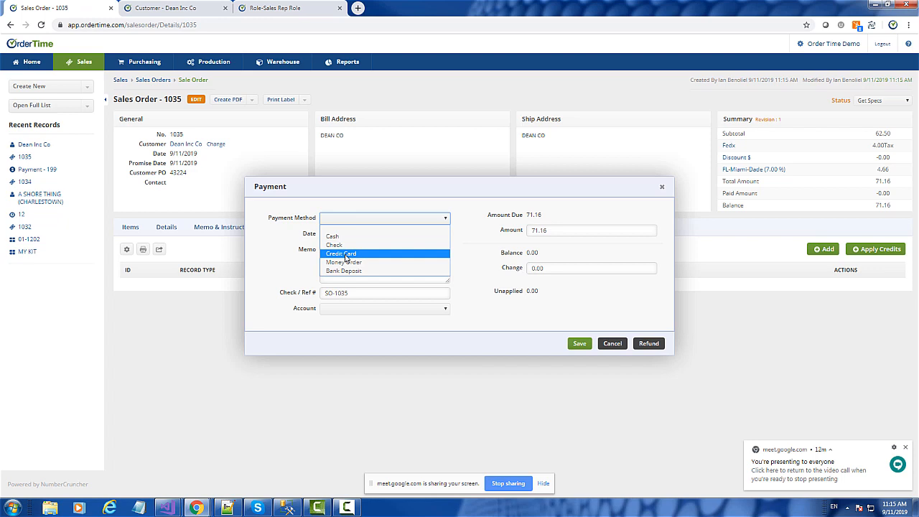
left_click(346, 255)
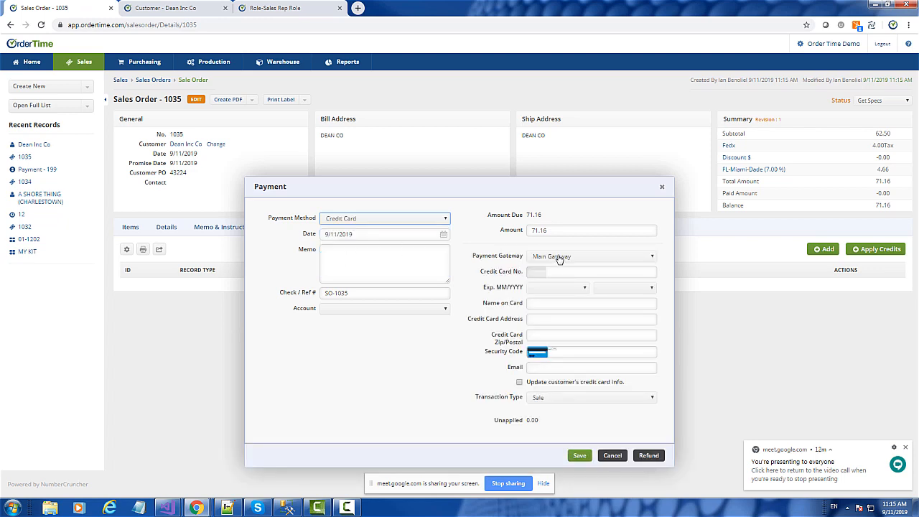
Step: Review the payment's transaction types by switching to Authorize and back to Sale
left_click(574, 400)
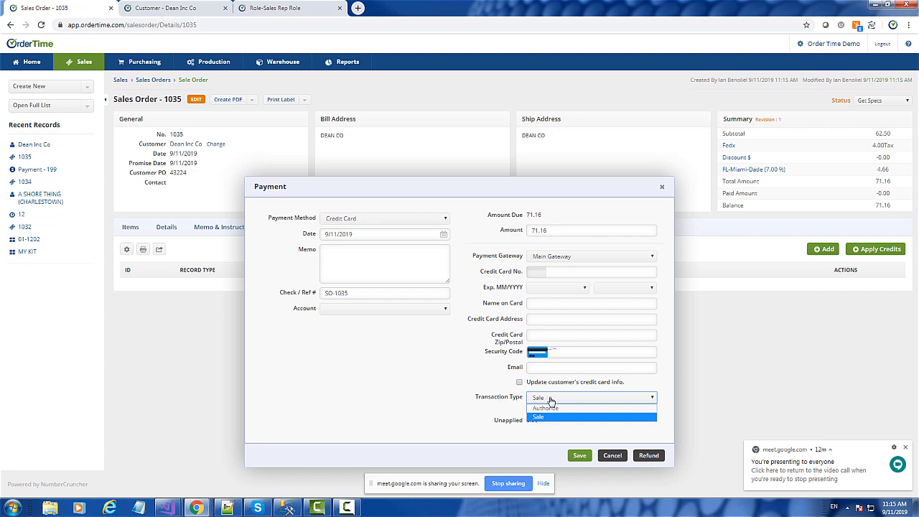
left_click(545, 418)
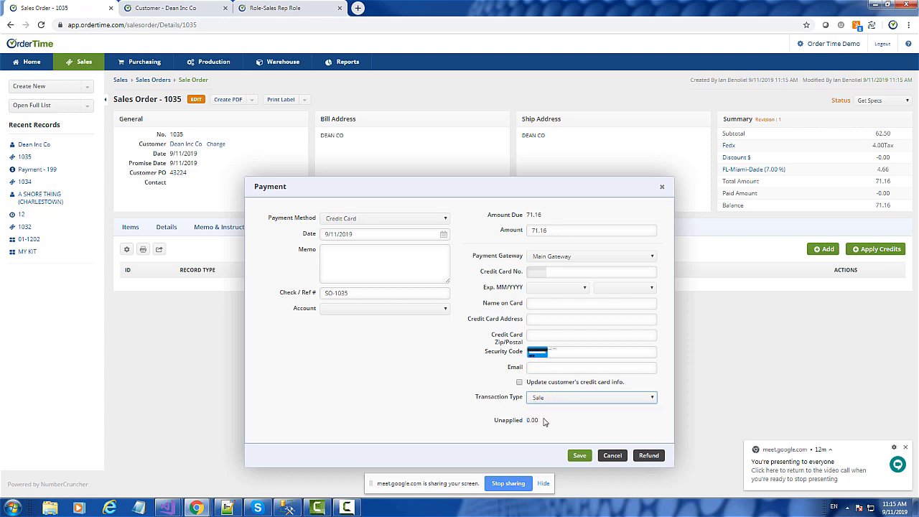
left_click(546, 400)
left_click(543, 409)
left_click(546, 399)
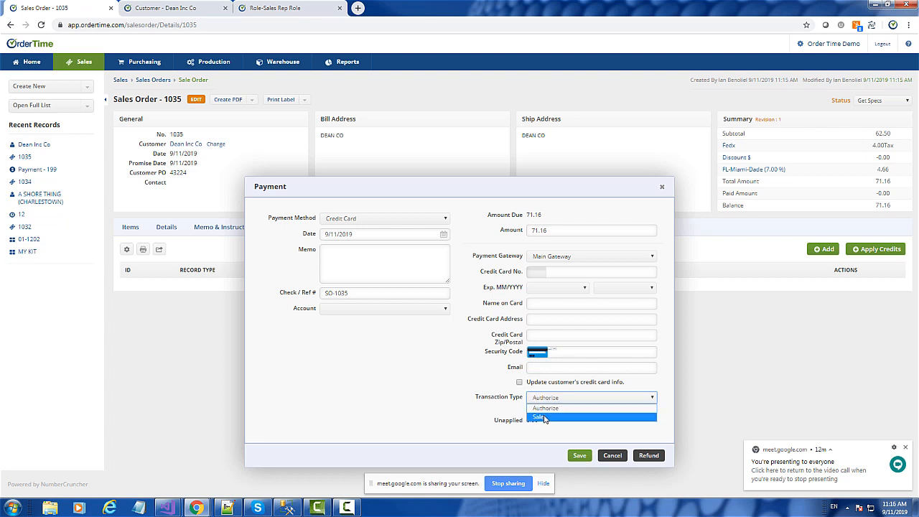
left_click(545, 419)
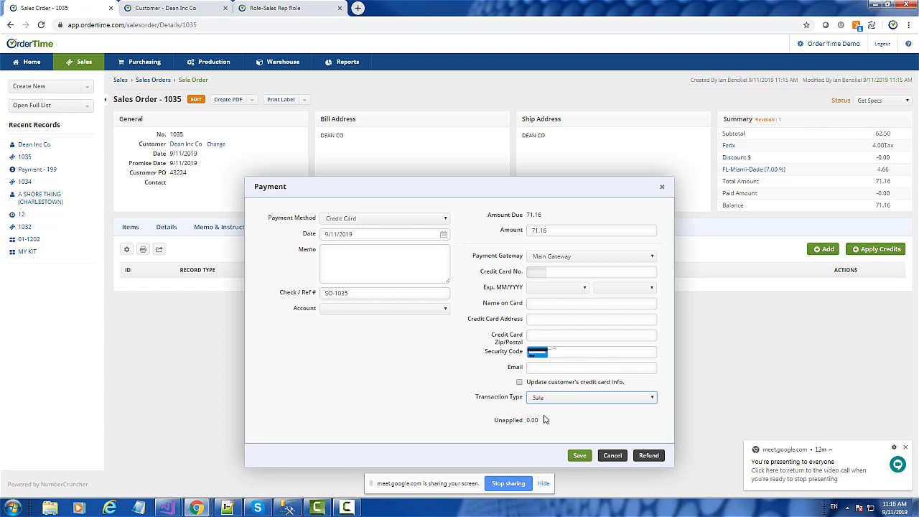
Step: Switch the payment gateway to QB Payments to compare its default transaction type, and return to Main Gateway
left_click(564, 257)
left_click(551, 283)
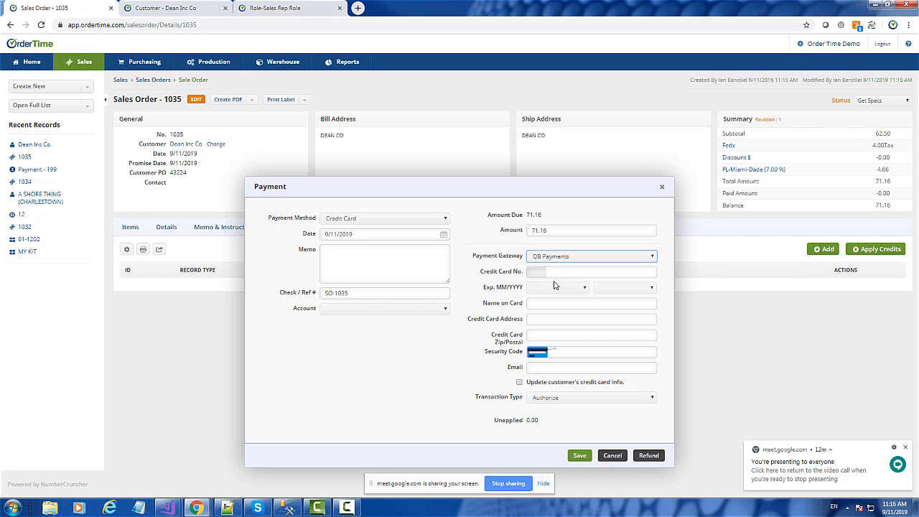
left_click(553, 257)
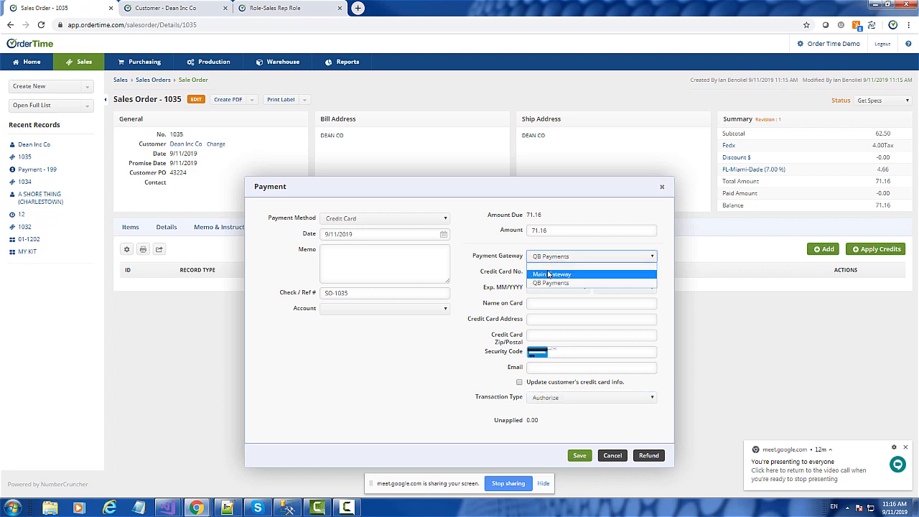
left_click(653, 214)
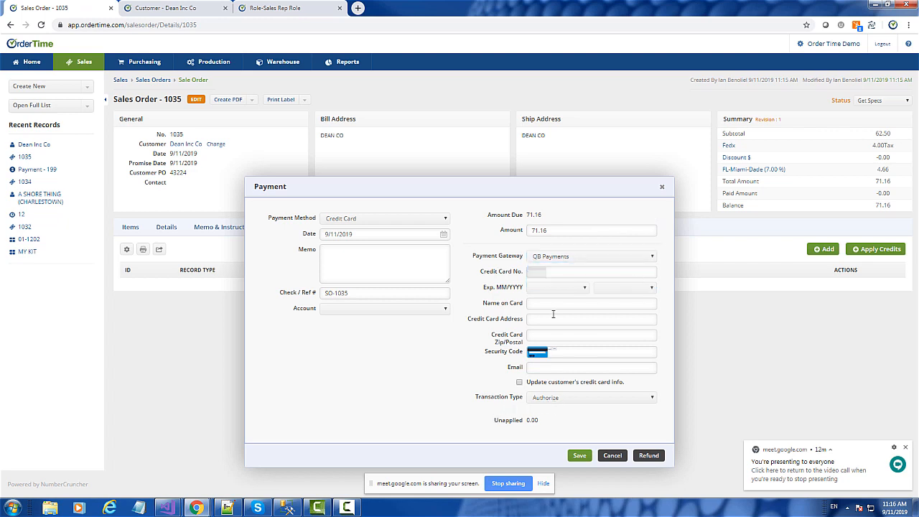
left_click(550, 259)
left_click(549, 274)
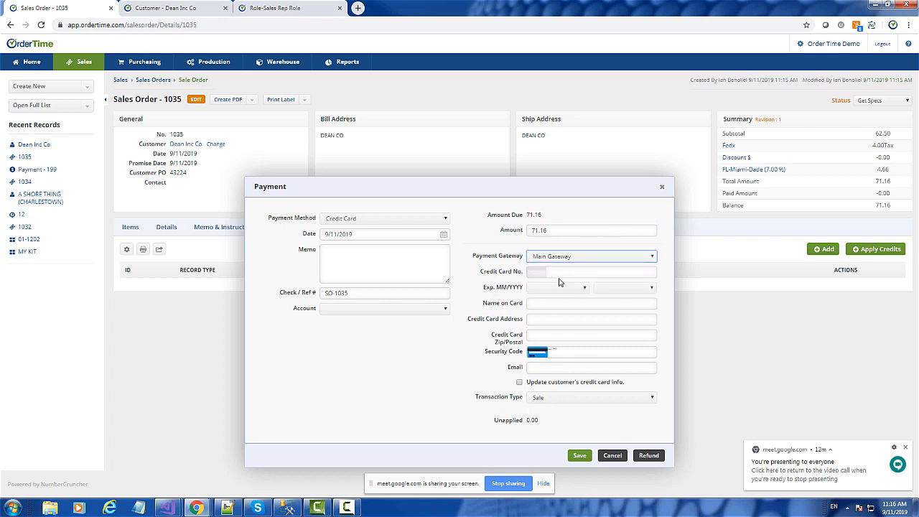
Step: Enter the credit card number for the payment and set its expiration to 08/2027
left_click(562, 273)
left_click(654, 204)
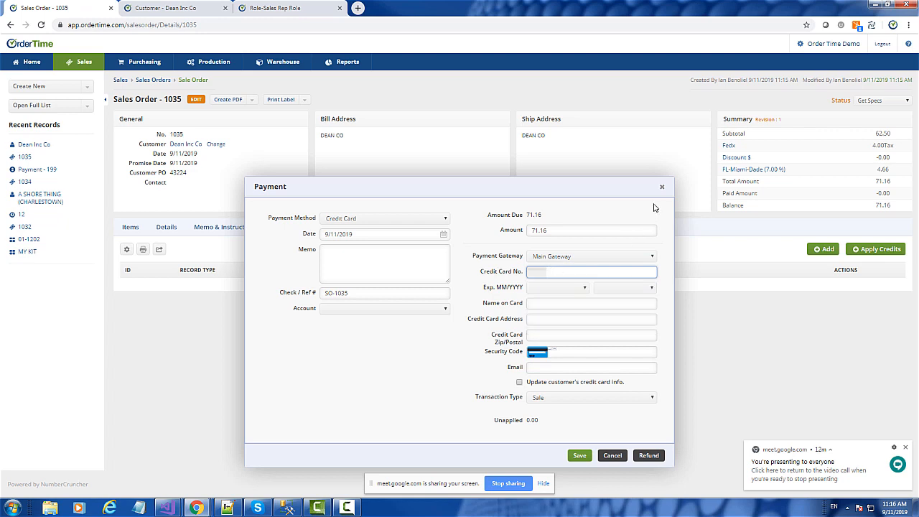
left_click(553, 273)
type("4111")
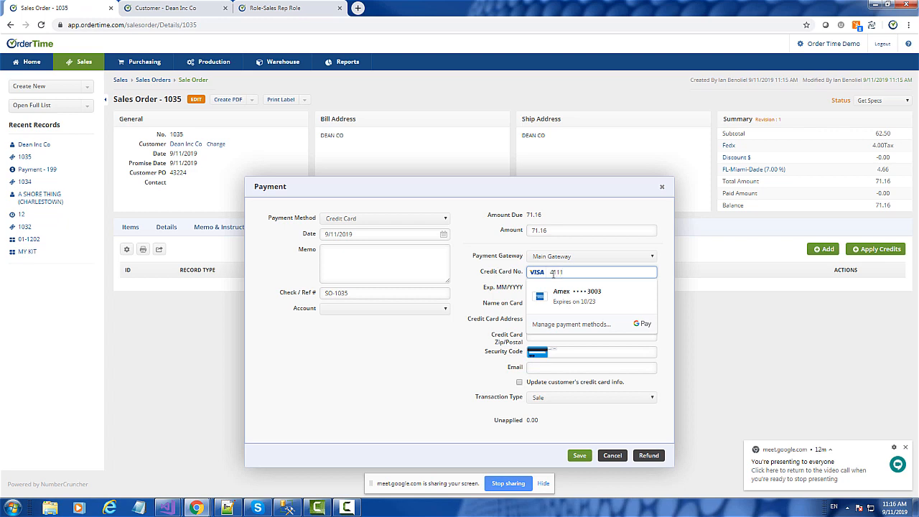
type("111111111")
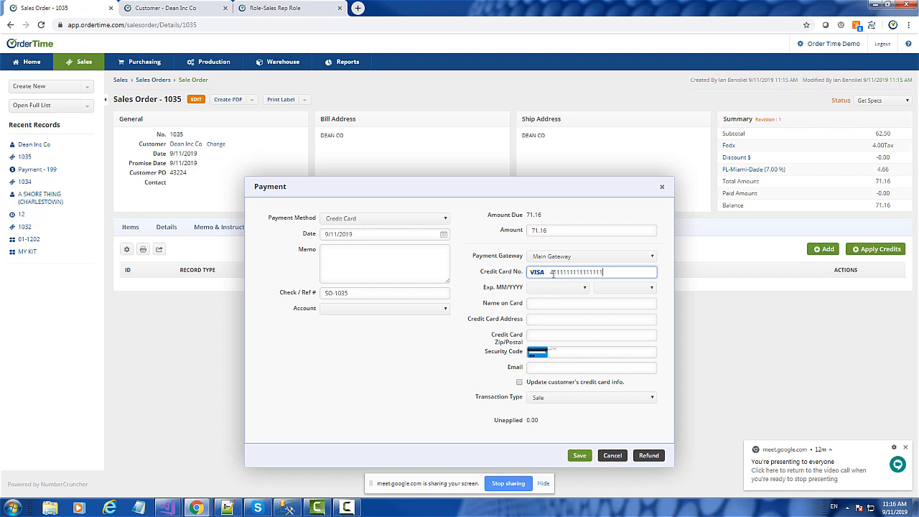
left_click(550, 288)
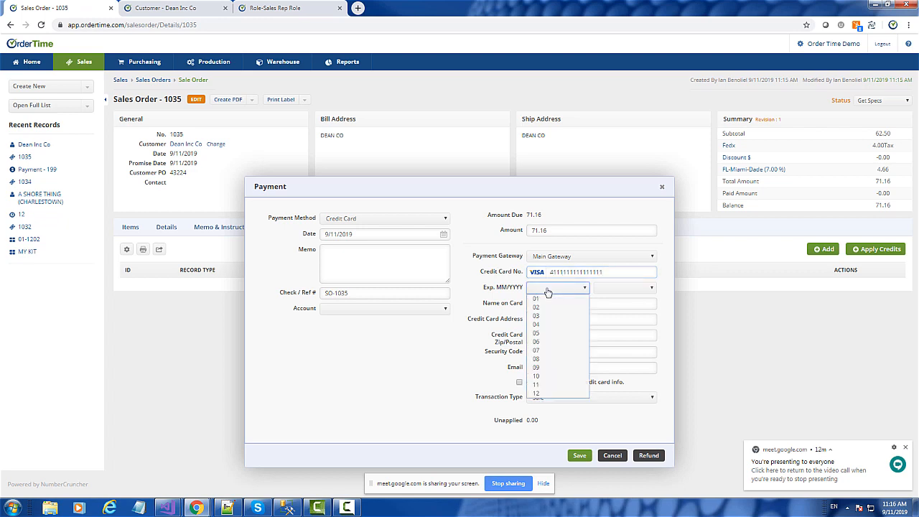
left_click(556, 363)
left_click(619, 288)
left_click(619, 361)
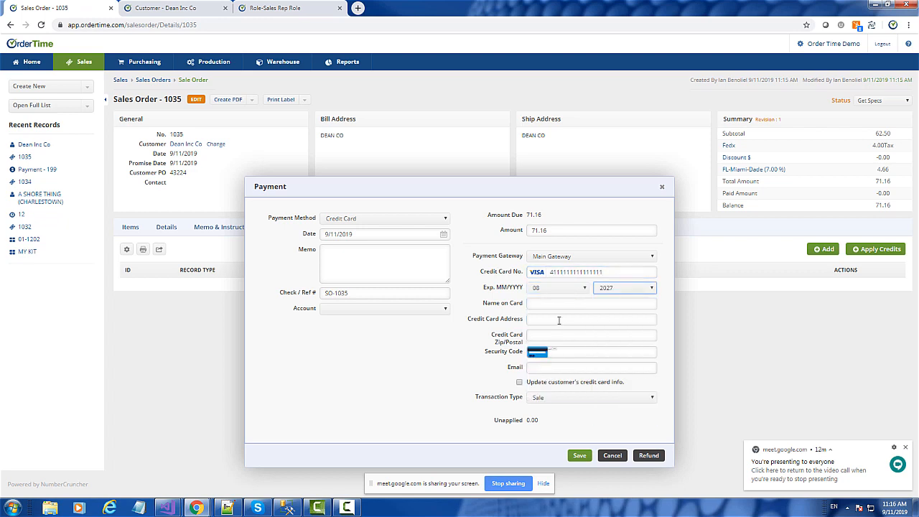
Step: Fill in the payment's name on card, credit card address, zip/postal code and security code
left_click(545, 303)
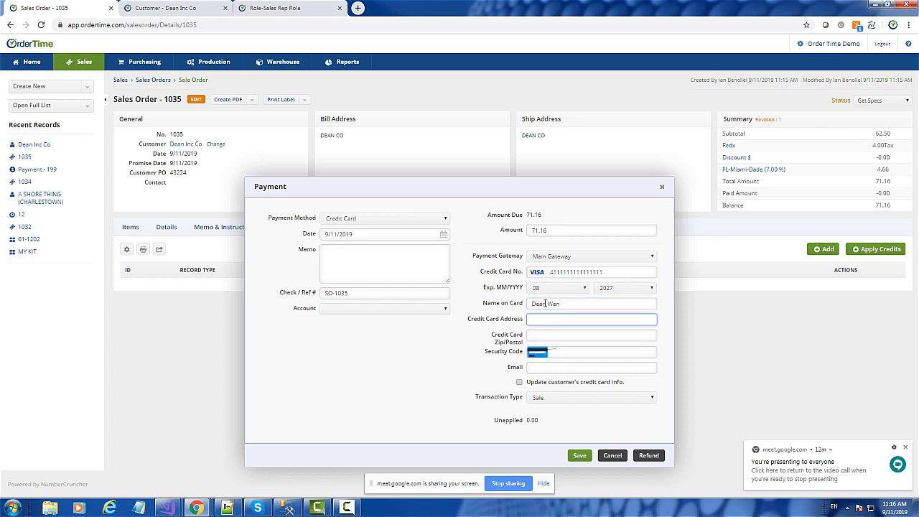
key("Tab")
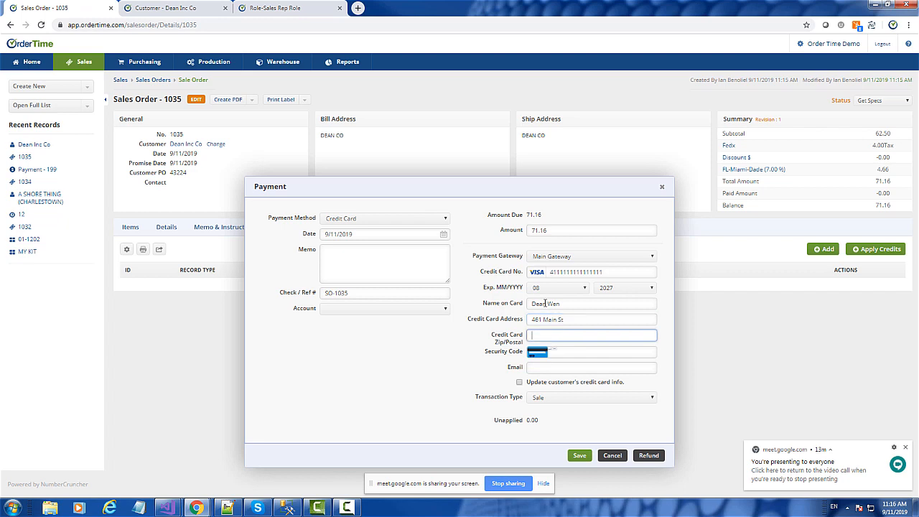
key("Down")
key("Down")
key("Return")
key("Tab")
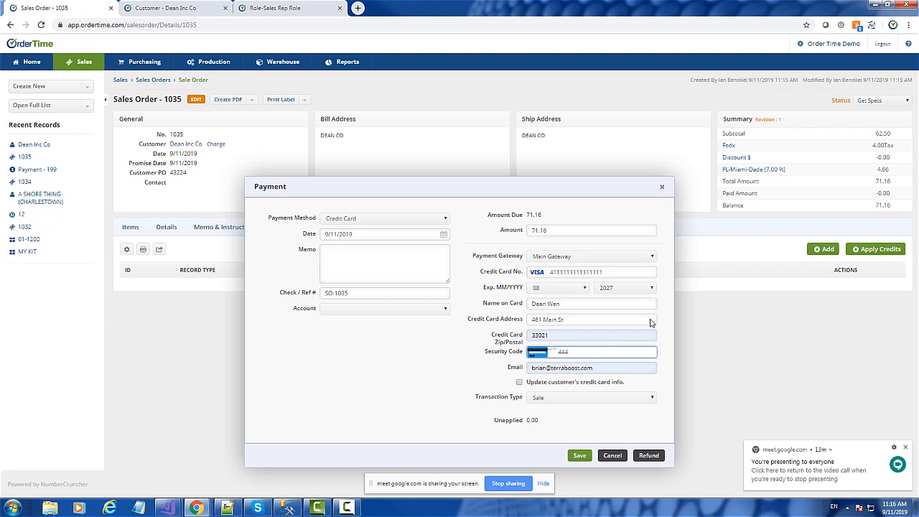
Step: Replace the payment's contact e-mail, enable updating the customer's credit card info, and save the payment
left_click(615, 372)
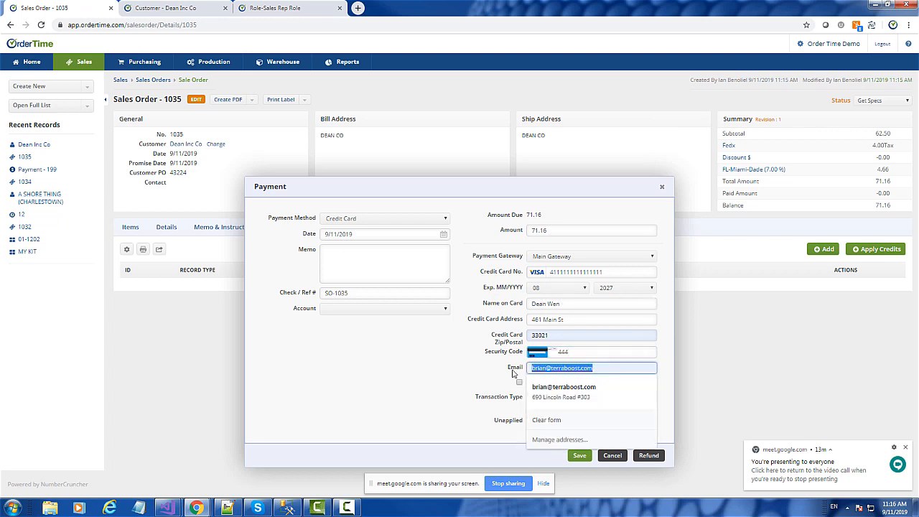
type("ian")
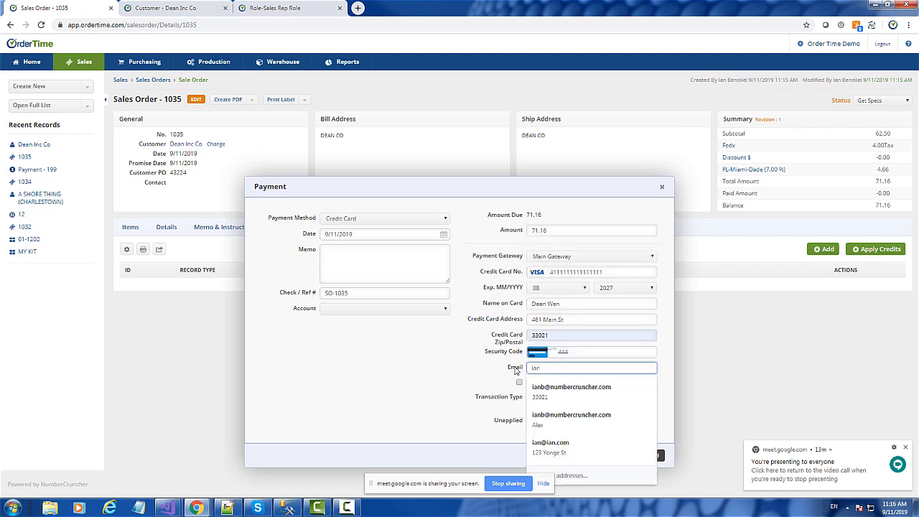
key("Down")
key("Return")
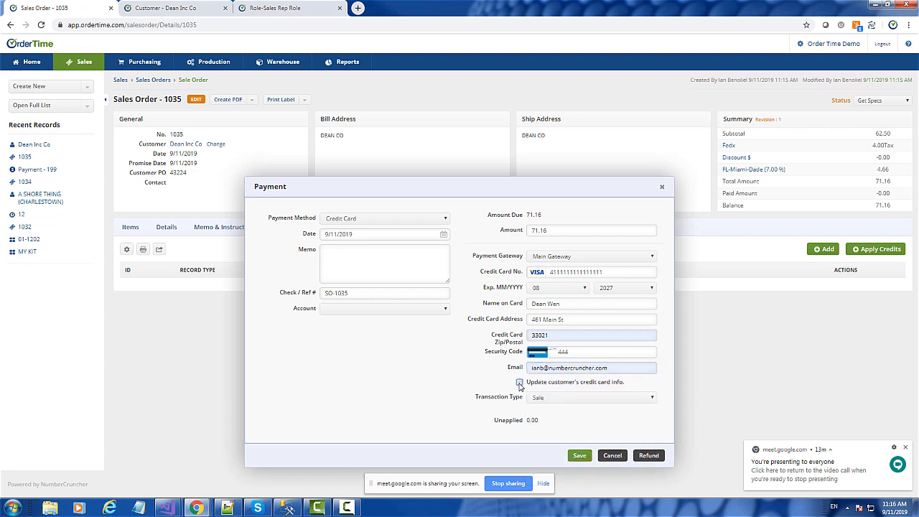
left_click(579, 457)
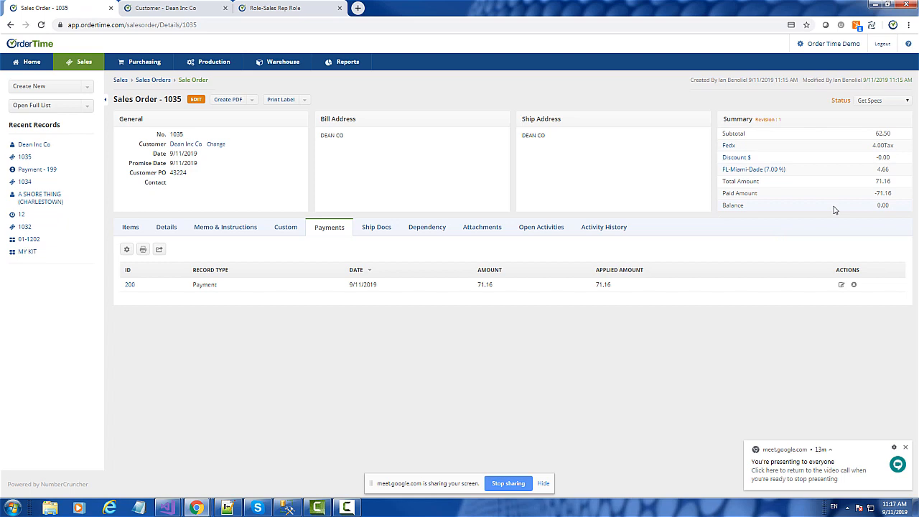
Step: Review the newly saved payment record and browse the full list of payments and refunds
left_click(129, 286)
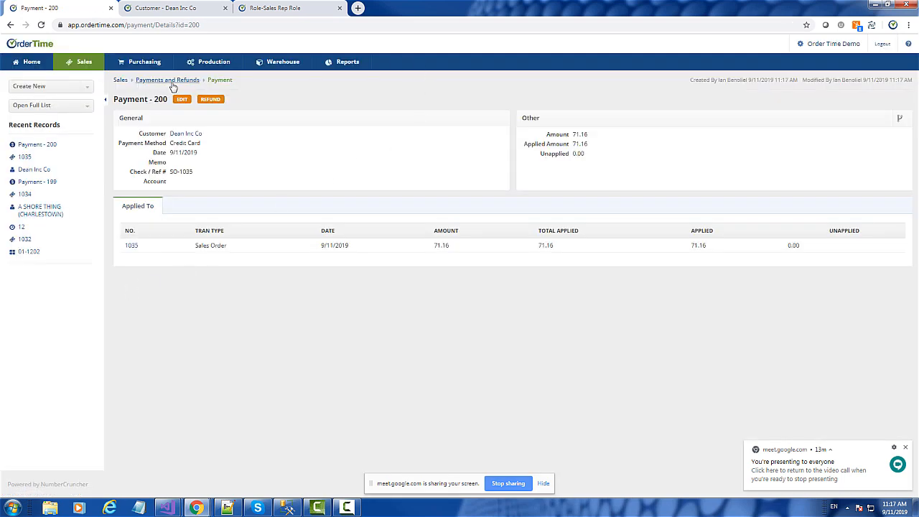
left_click(33, 106)
scroll(33, 176, "down", 2)
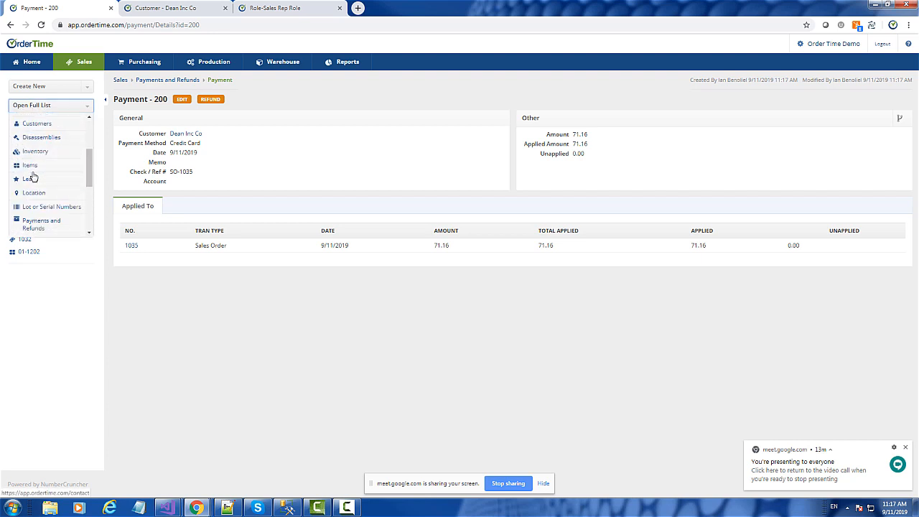
left_click(34, 224)
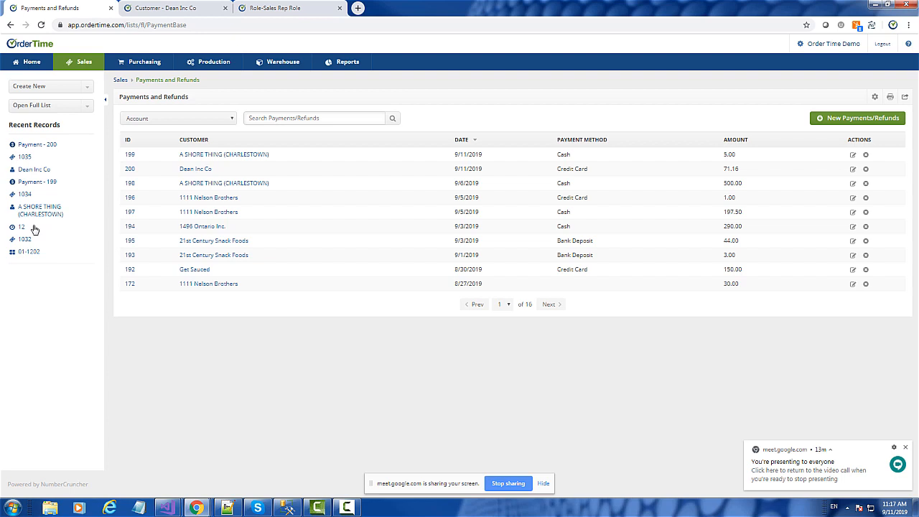
left_click(549, 308)
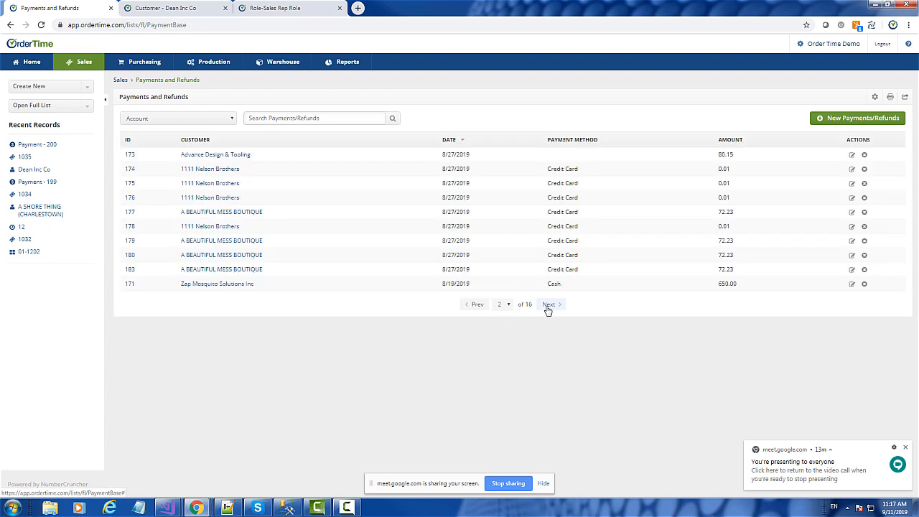
left_click(470, 308)
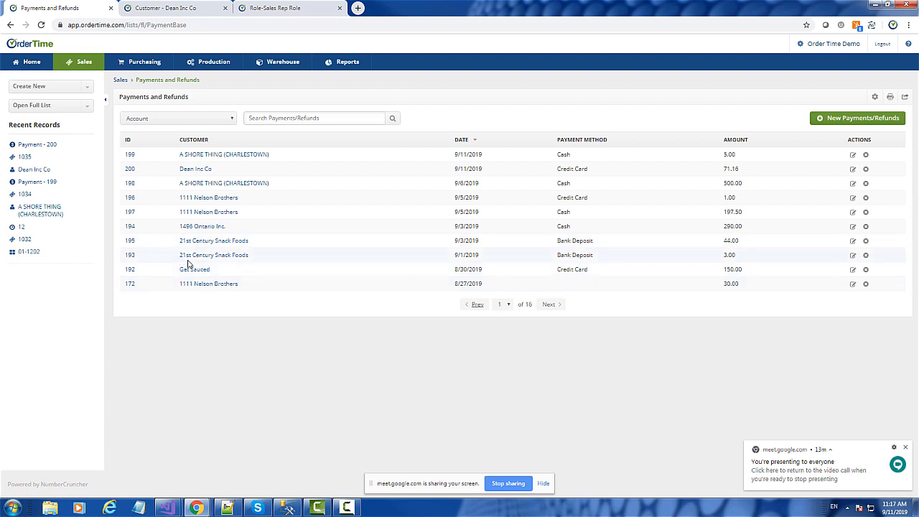
Step: Open the new credit card payment for editing to review its account options, and leave without saving
left_click(37, 148)
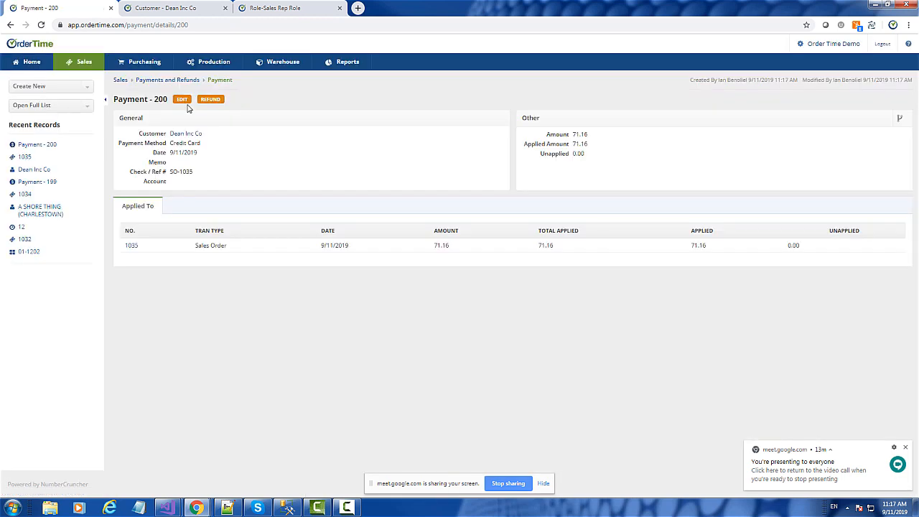
left_click(183, 99)
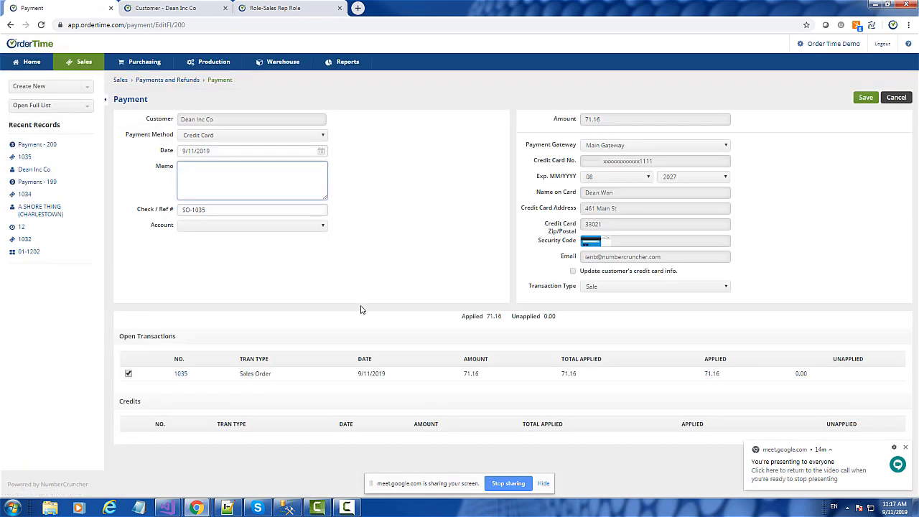
left_click(286, 228)
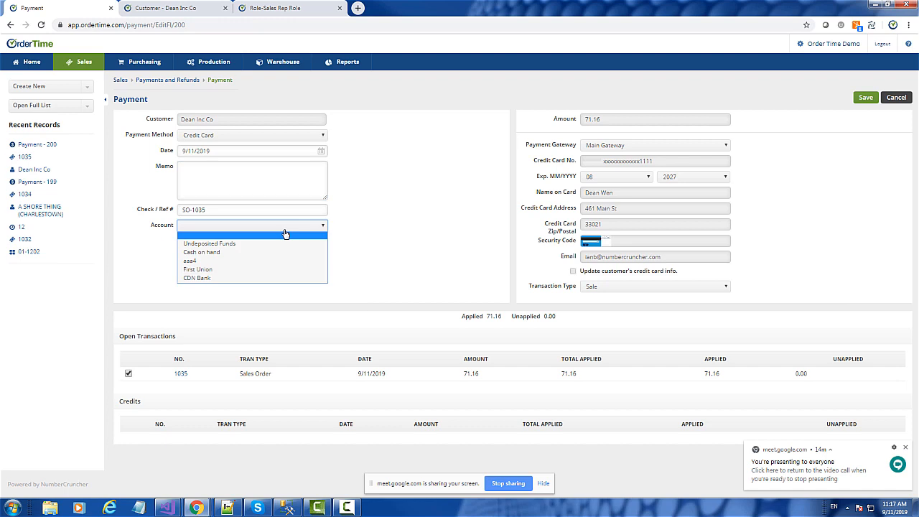
left_click(285, 233)
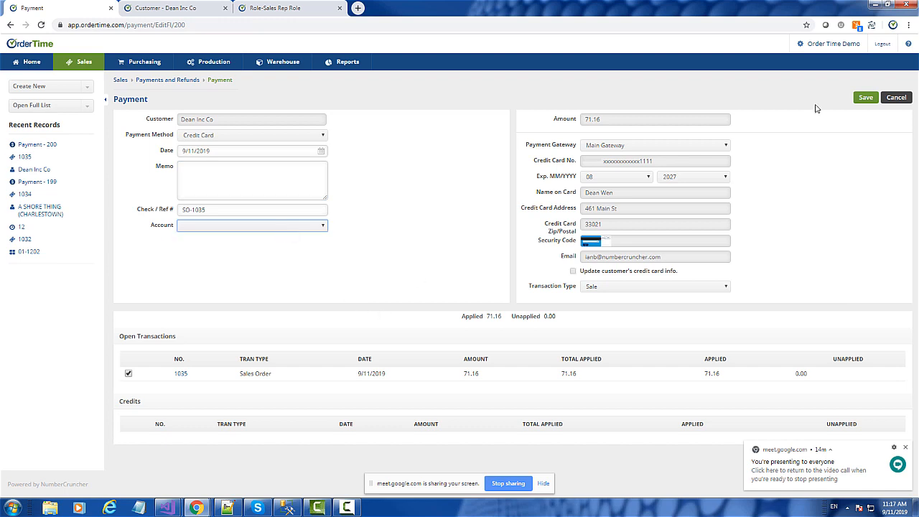
left_click(894, 99)
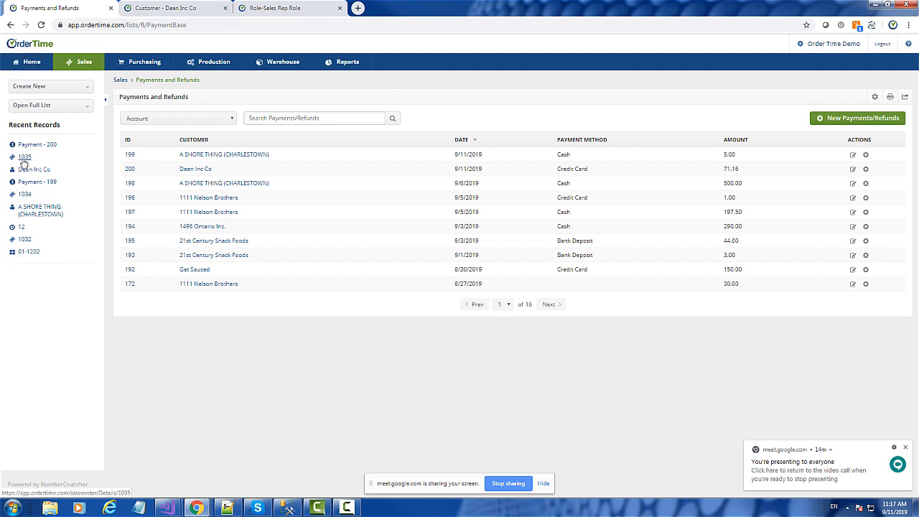
Step: Record a new Cash payment of 500 from Dean Inc Co's payments and refunds, and save it unapplied
left_click(189, 171)
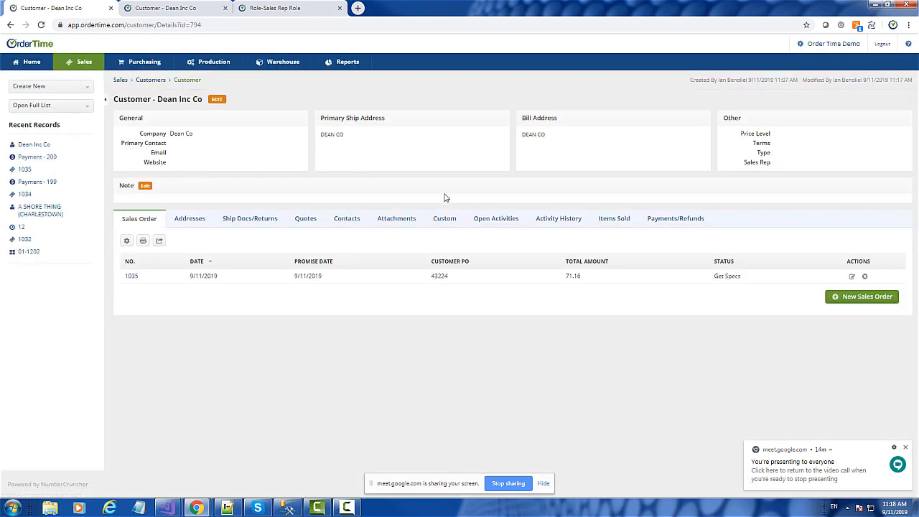
left_click(668, 224)
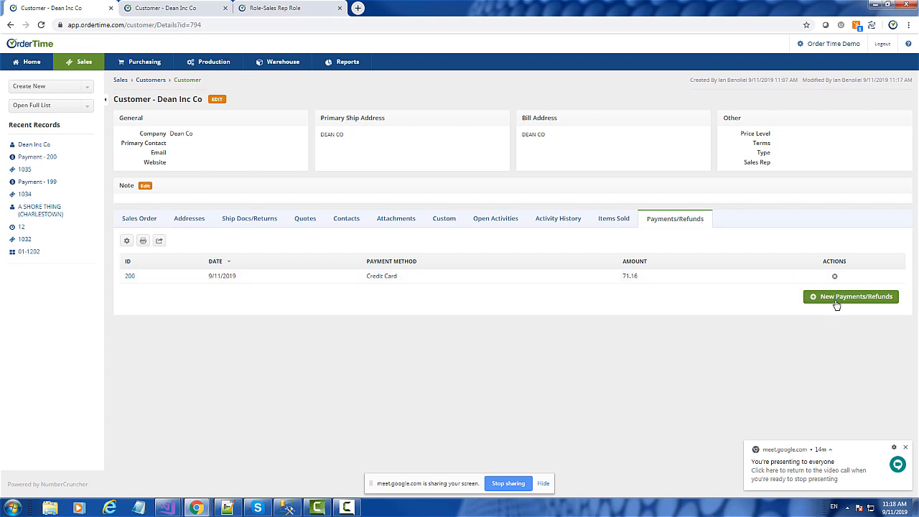
left_click(873, 303)
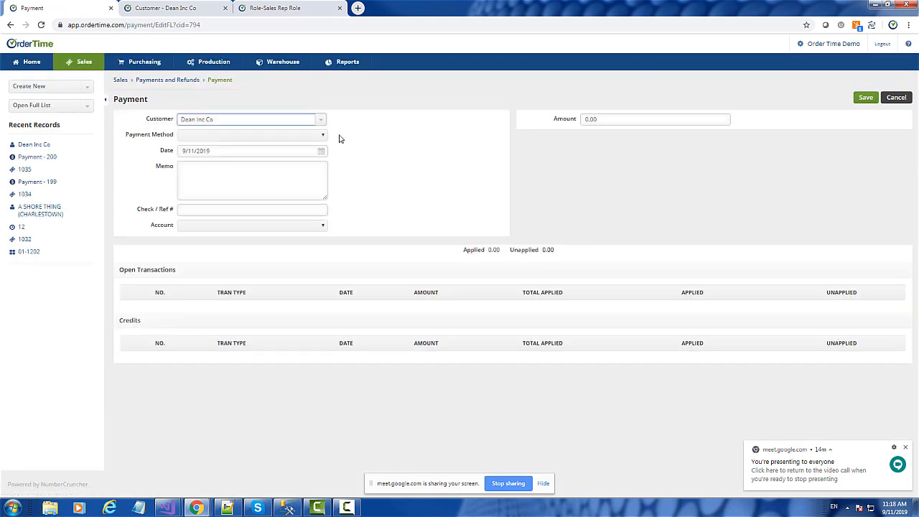
left_click(224, 137)
left_click(194, 150)
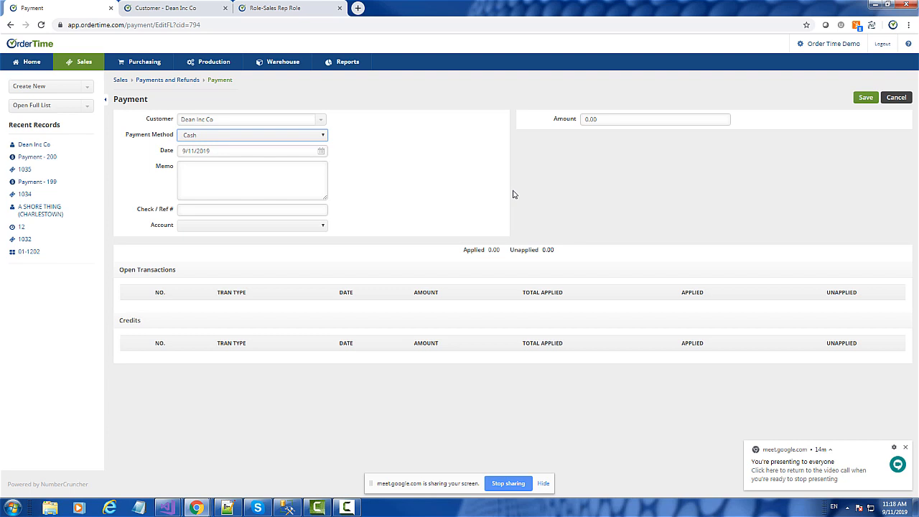
left_click(611, 120)
type("500")
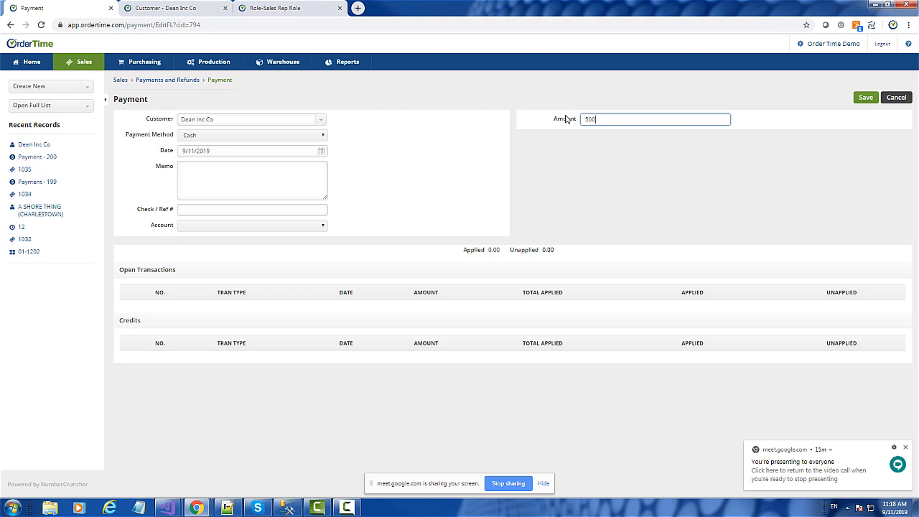
key("Tab")
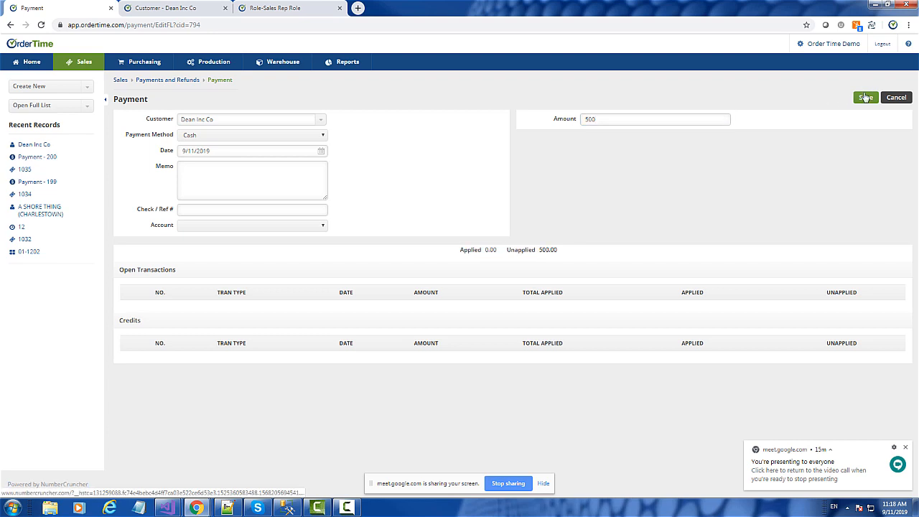
left_click(866, 100)
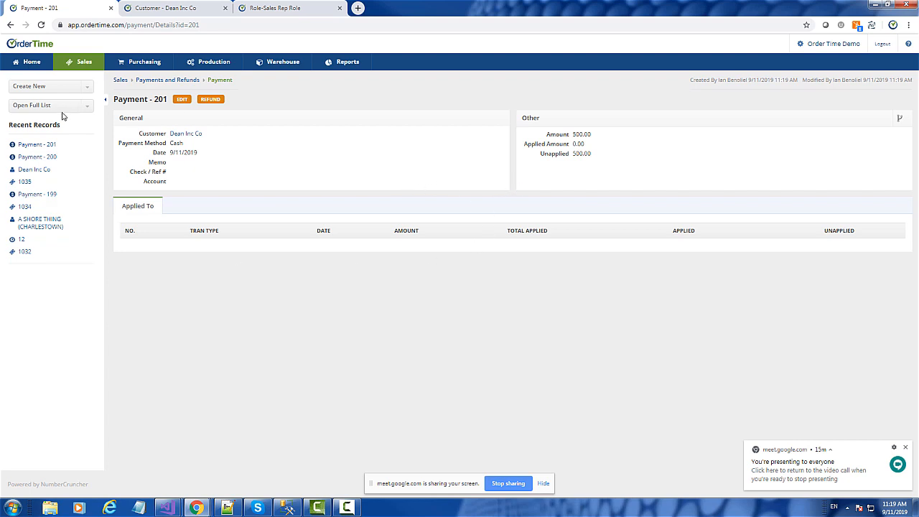
Step: Create a new sales order for the customer Dean Inc Co and save it with the default details
left_click(34, 172)
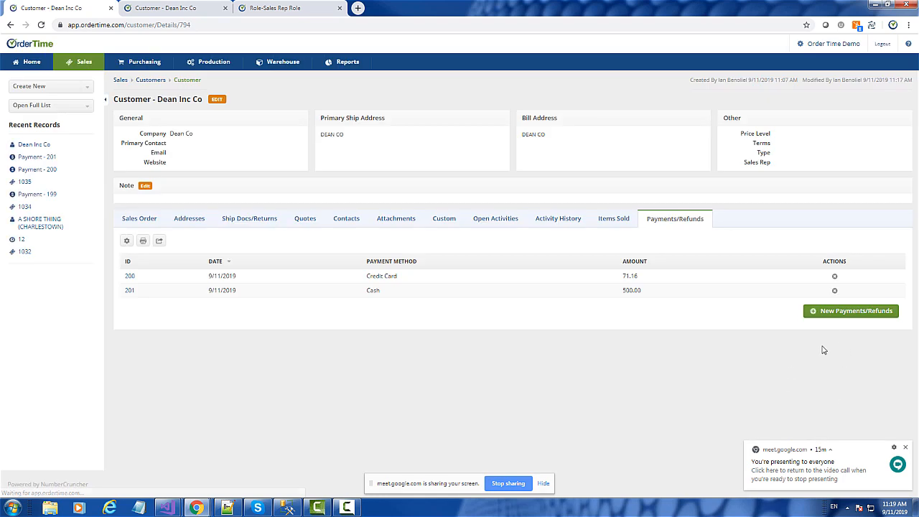
left_click(837, 313)
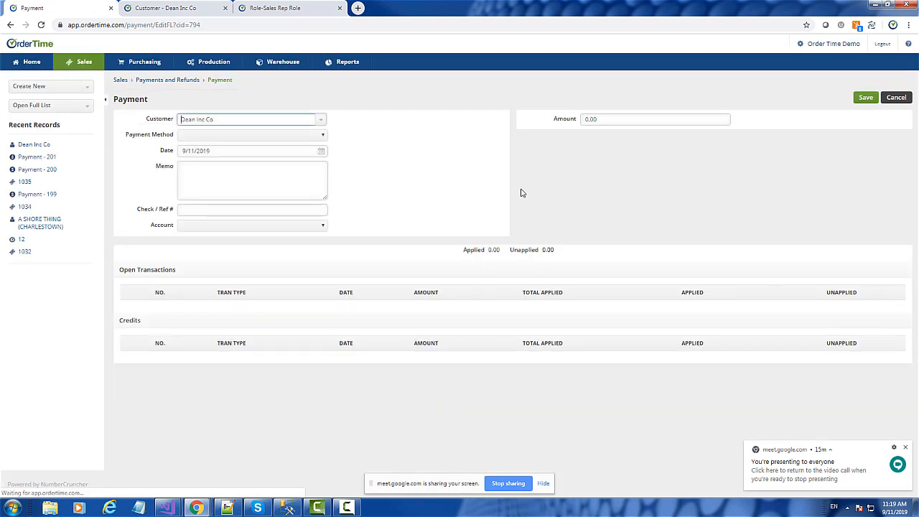
left_click(39, 86)
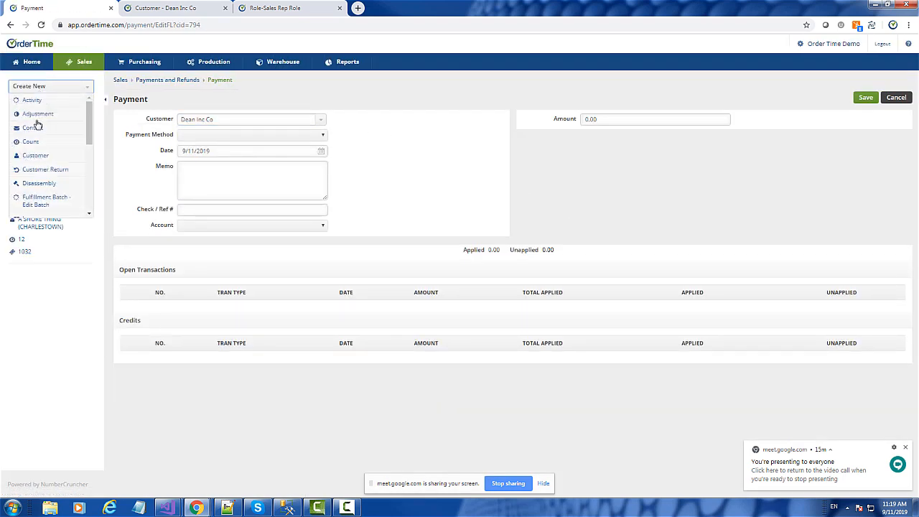
scroll(39, 133, "down", 2)
scroll(40, 168, "down", 1)
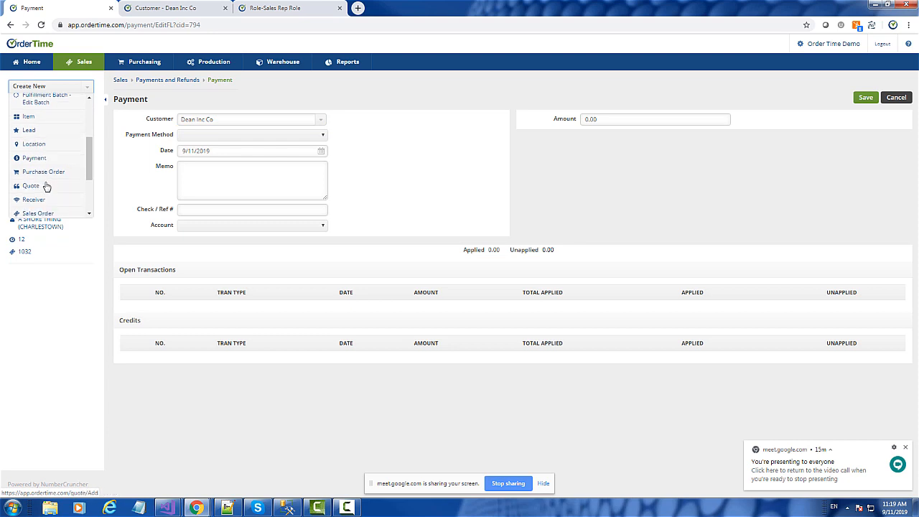
scroll(45, 184, "down", 1)
left_click(43, 173)
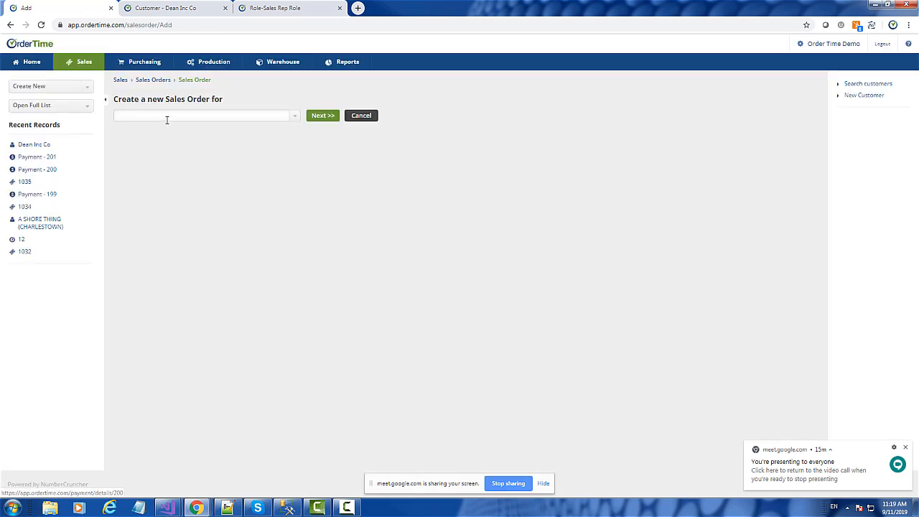
type("dean")
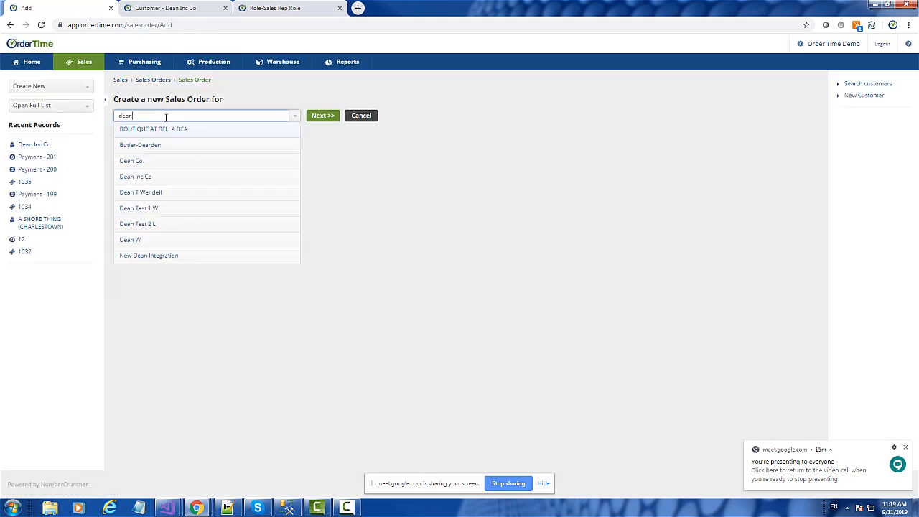
left_click(146, 148)
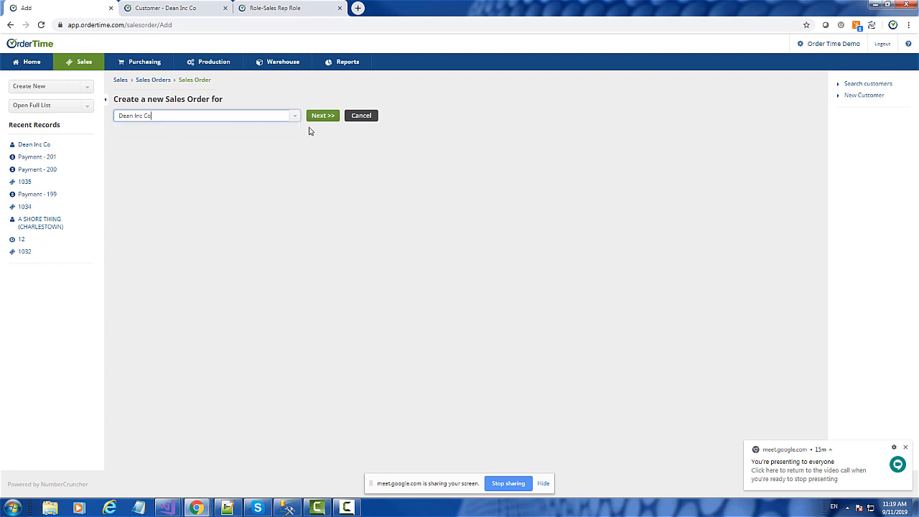
left_click(321, 118)
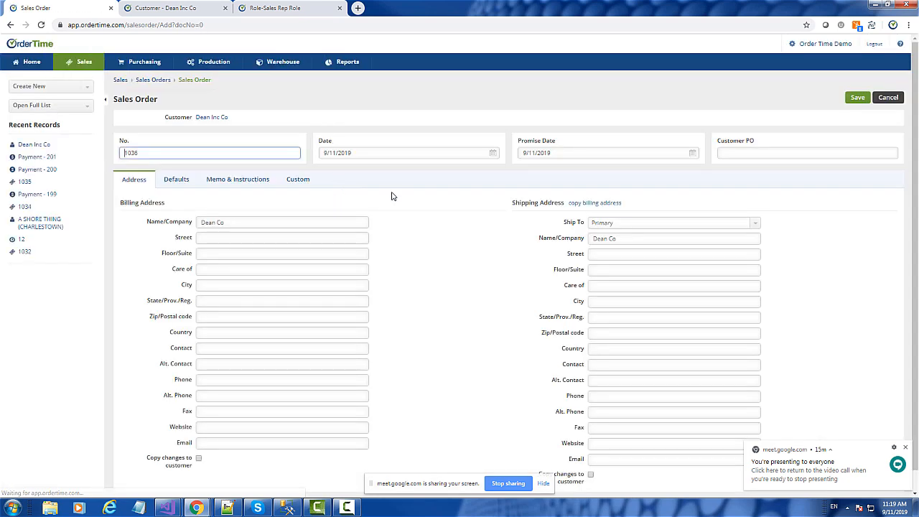
left_click(859, 98)
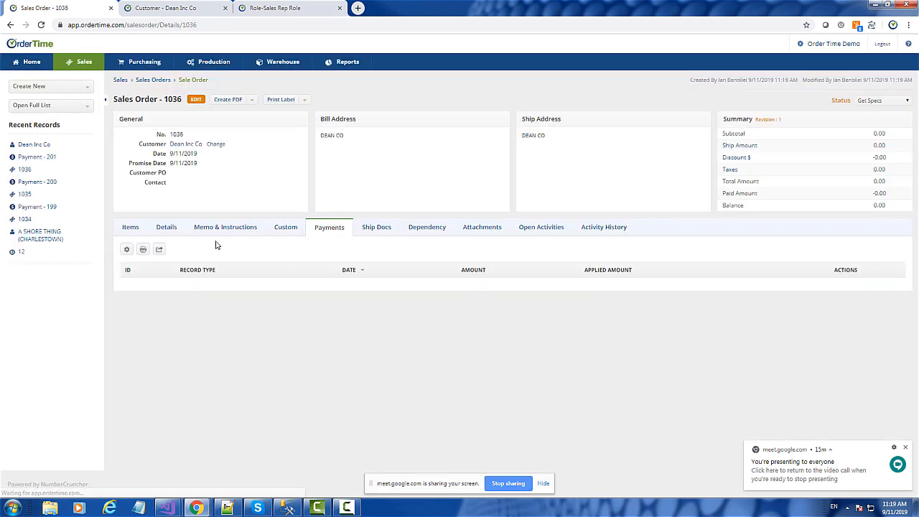
Step: Add item 02-1189 to the new sales order with quantity 1 and a price of 44, and save the line
left_click(130, 227)
left_click(280, 248)
type("1")
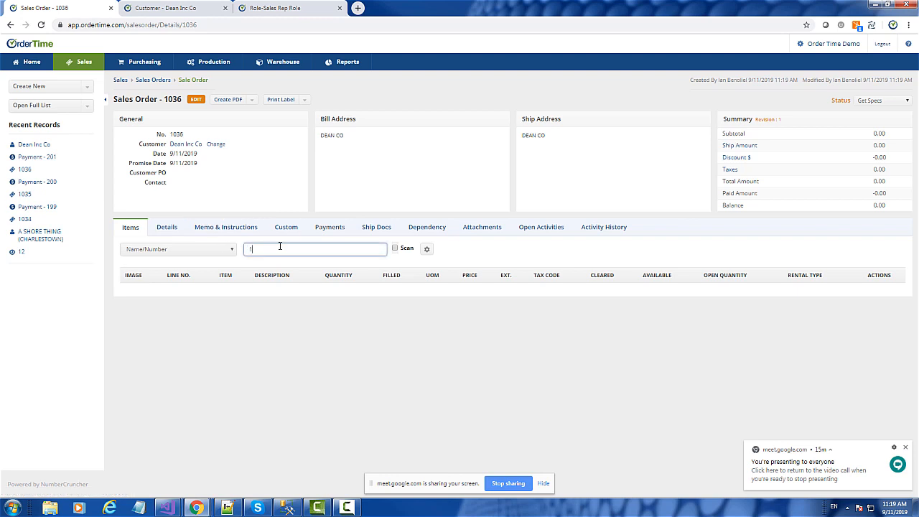
type("1")
left_click(268, 264)
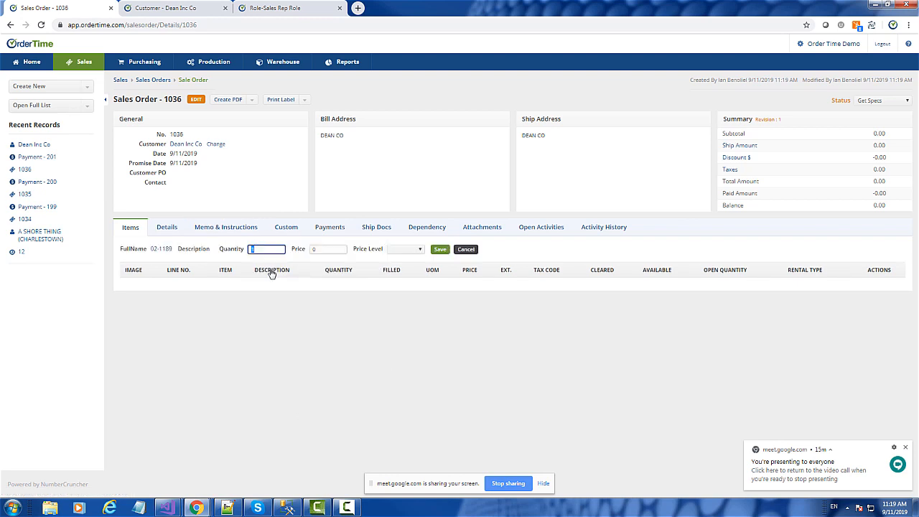
left_click(329, 249)
type("44")
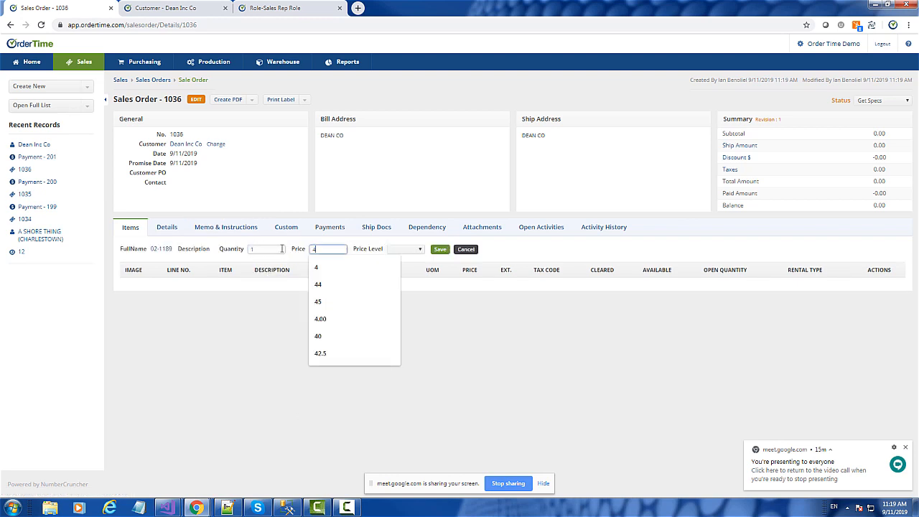
left_click(438, 251)
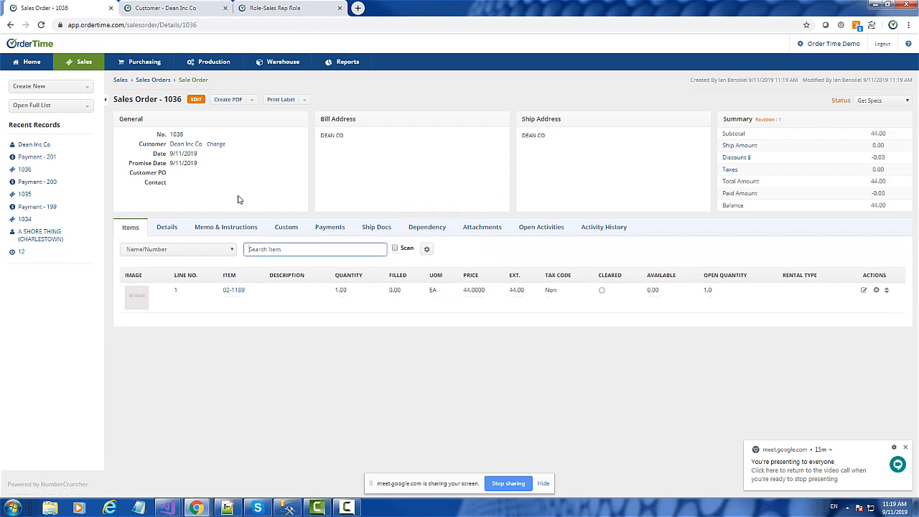
Step: Check the sales order's item line and payments, and bring up the option to apply customer credits to the order
left_click(329, 227)
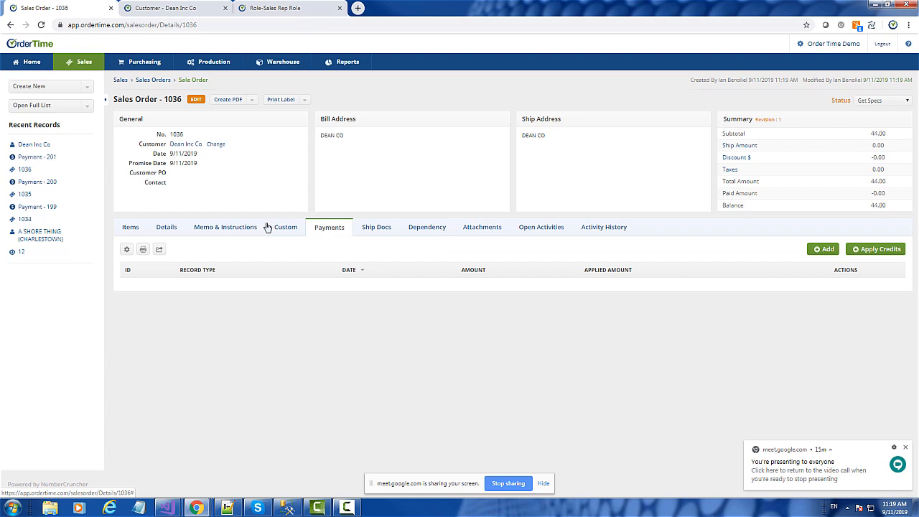
left_click(129, 229)
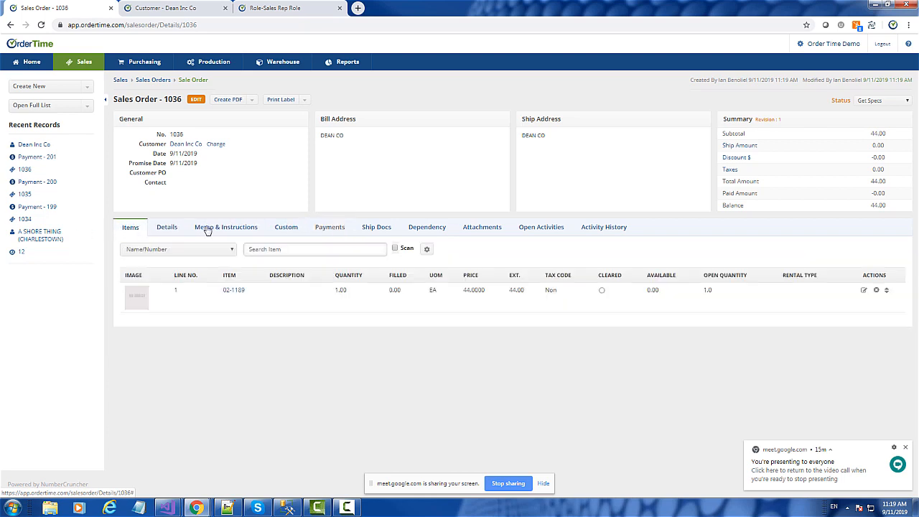
left_click(327, 228)
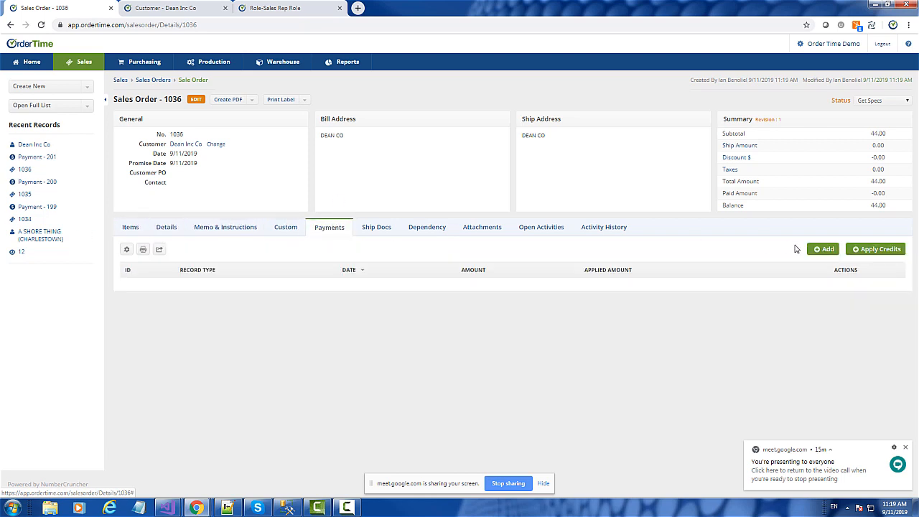
left_click(886, 251)
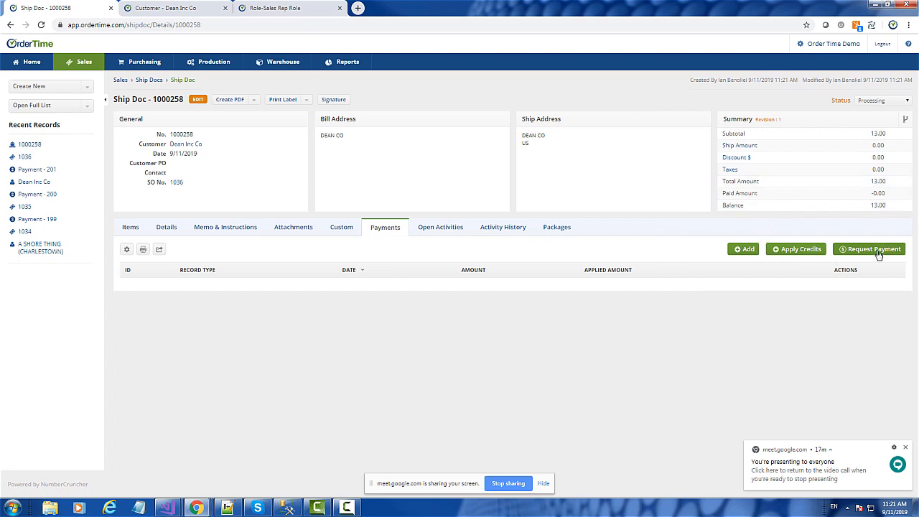
Step: Check the ship doc's items and payments, review card masking and 'Send Payment Request' in the company payment preferences, and return to the ship doc
left_click(138, 230)
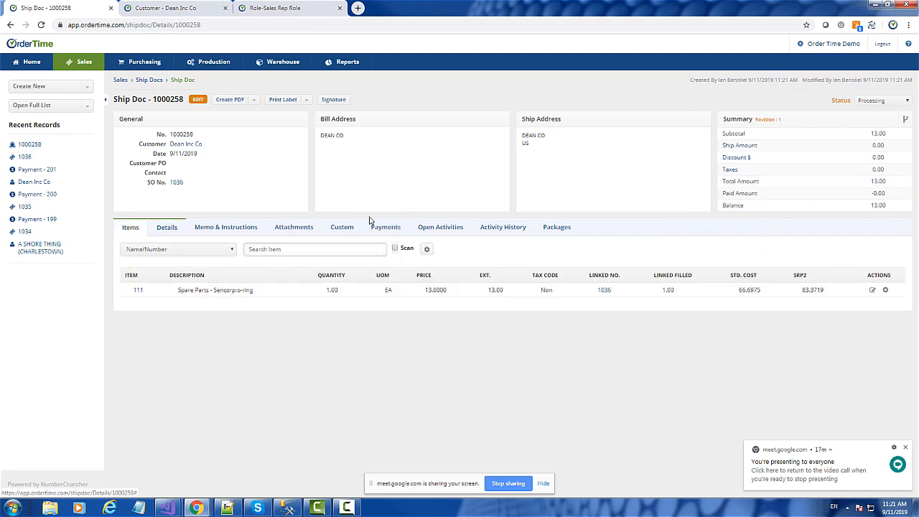
left_click(388, 228)
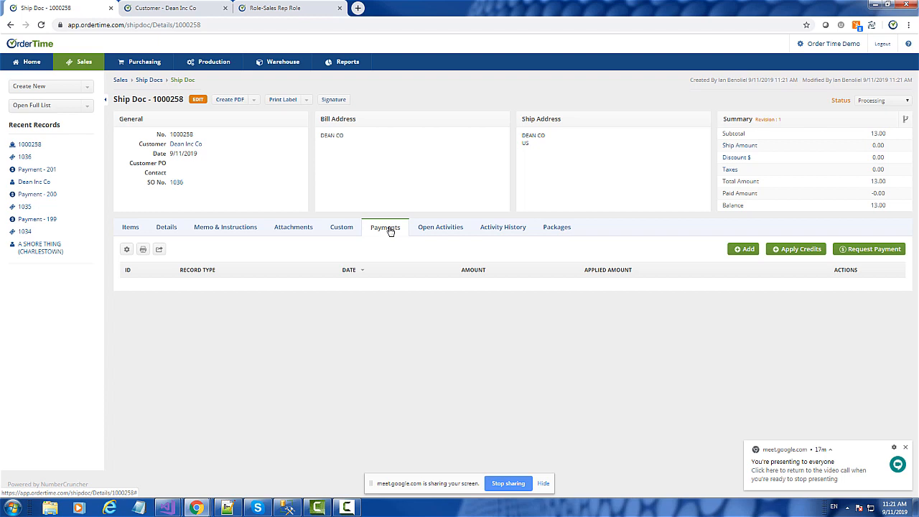
left_click(821, 46)
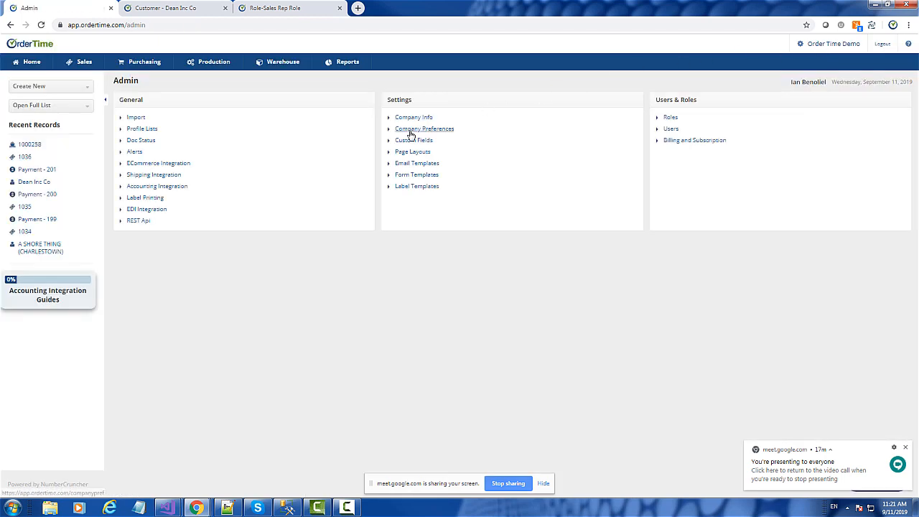
left_click(412, 134)
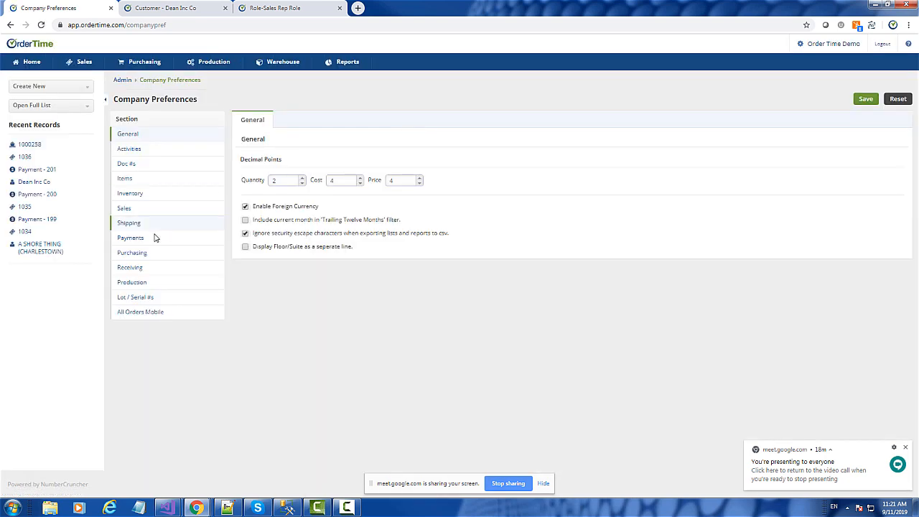
left_click(135, 245)
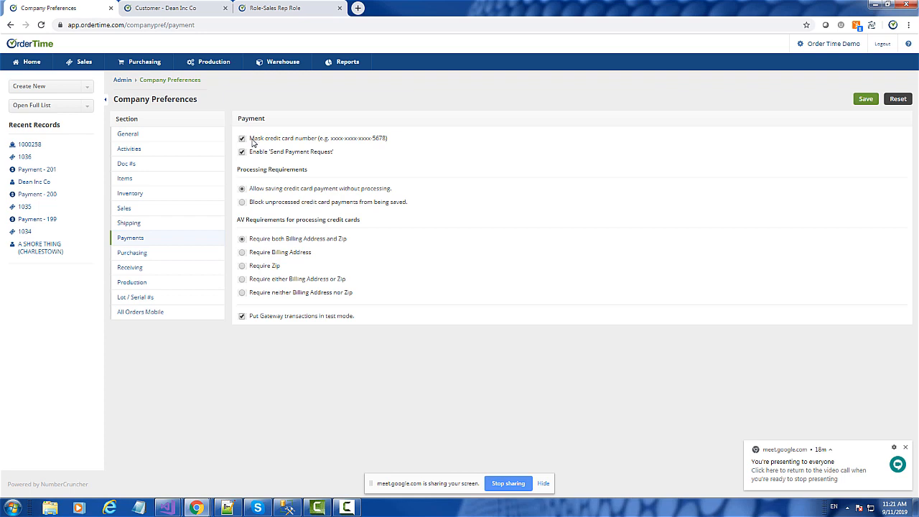
left_click_drag(250, 140, 321, 142)
left_click(286, 144)
left_click_drag(389, 141, 320, 143)
left_click(240, 145)
left_click(26, 147)
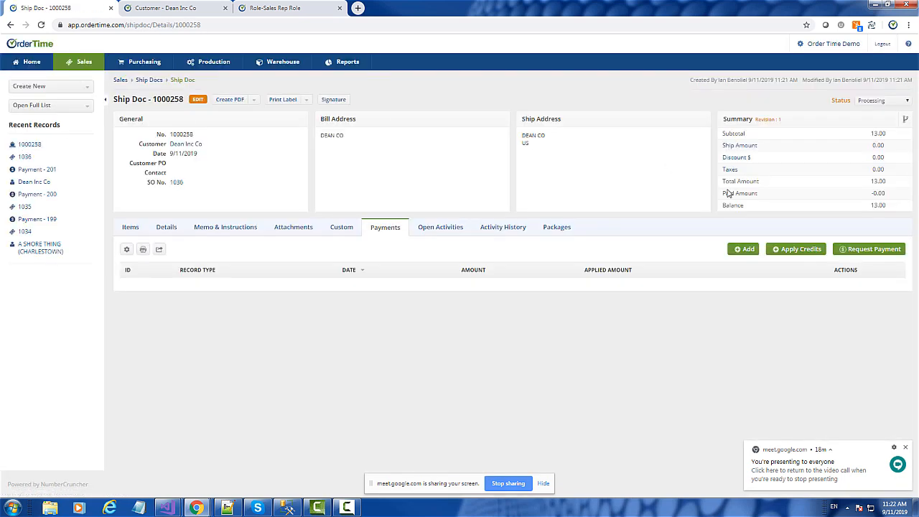
Step: Start a payment request email from the ship doc and add a stored user's email address as an additional recipient
left_click(875, 253)
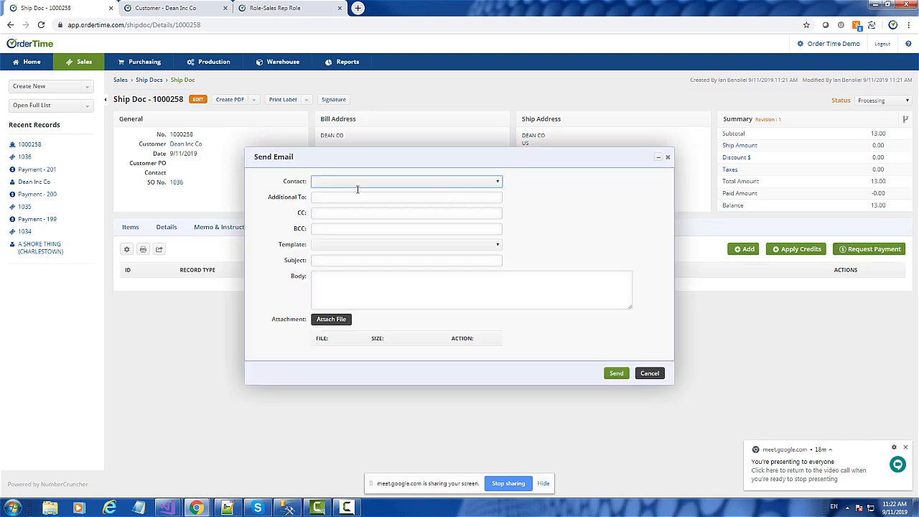
left_click(288, 198)
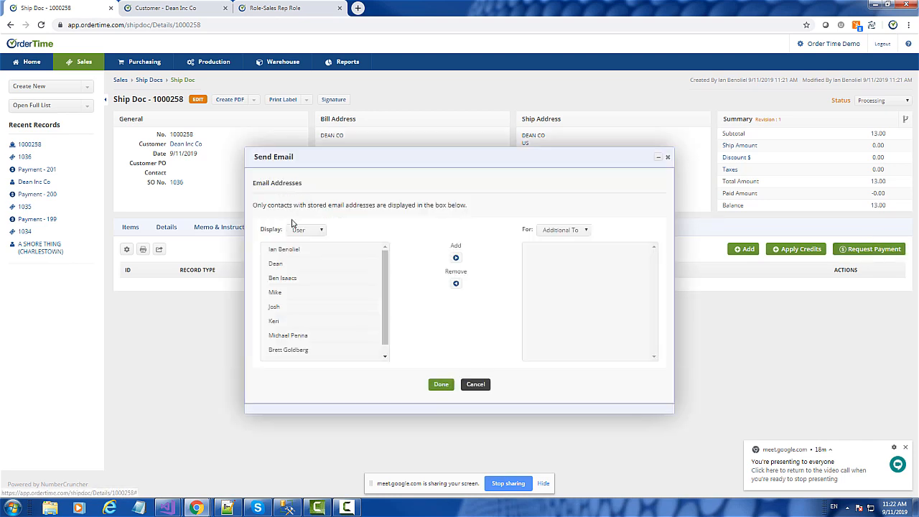
left_click(290, 252)
left_click(457, 260)
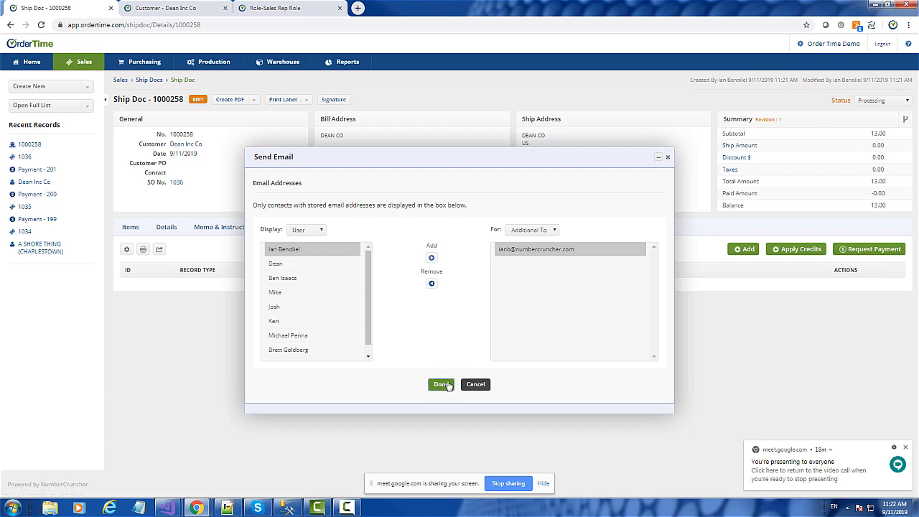
left_click(441, 385)
Step: Apply the Ship Doc Payment Email template, enlarge the body to review the link placeholder, and send the payment request
left_click(365, 245)
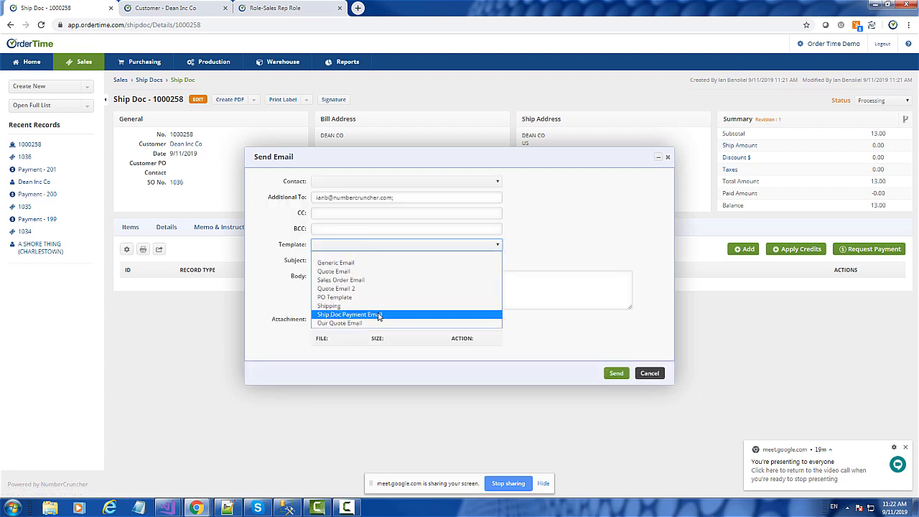
left_click(379, 316)
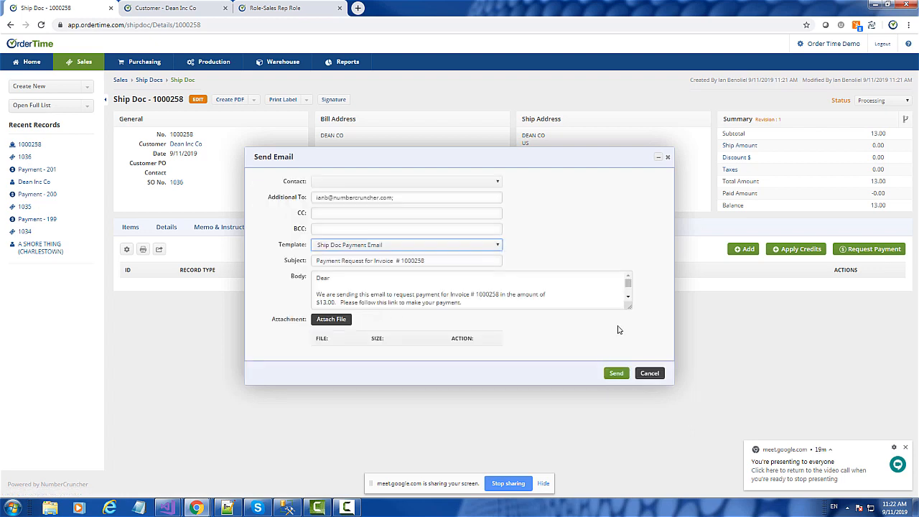
left_click_drag(629, 310, 643, 357)
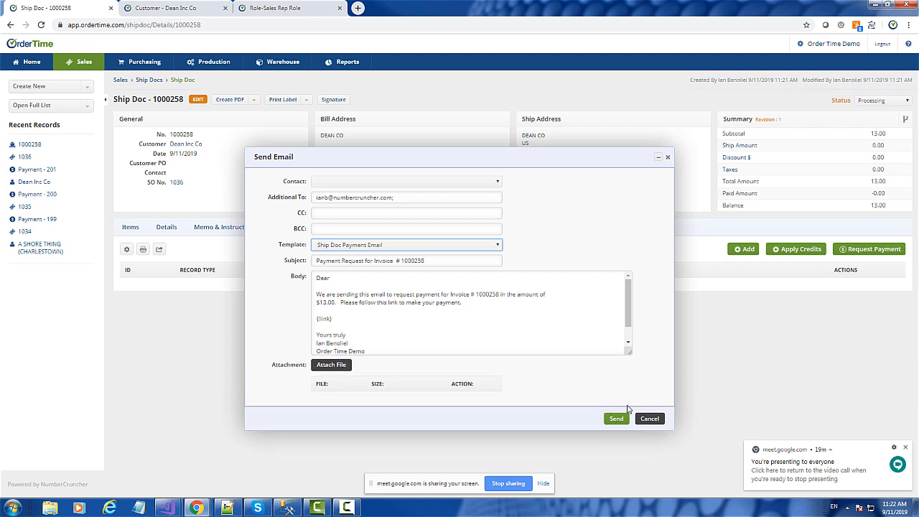
left_click_drag(332, 319, 313, 319)
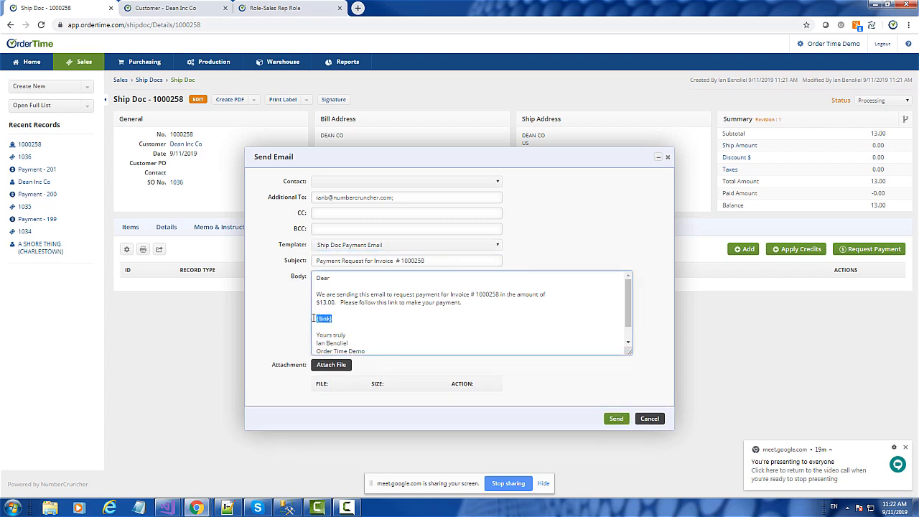
left_click(357, 326)
left_click(627, 417)
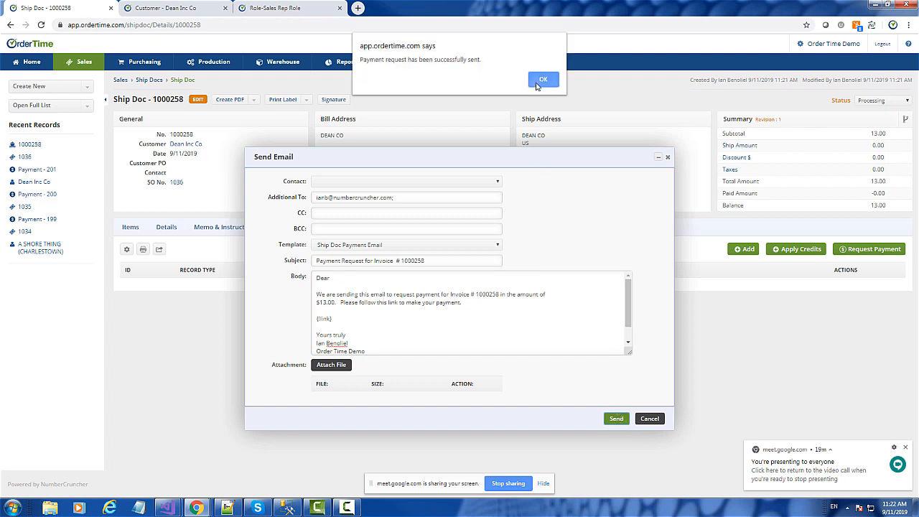
left_click(540, 80)
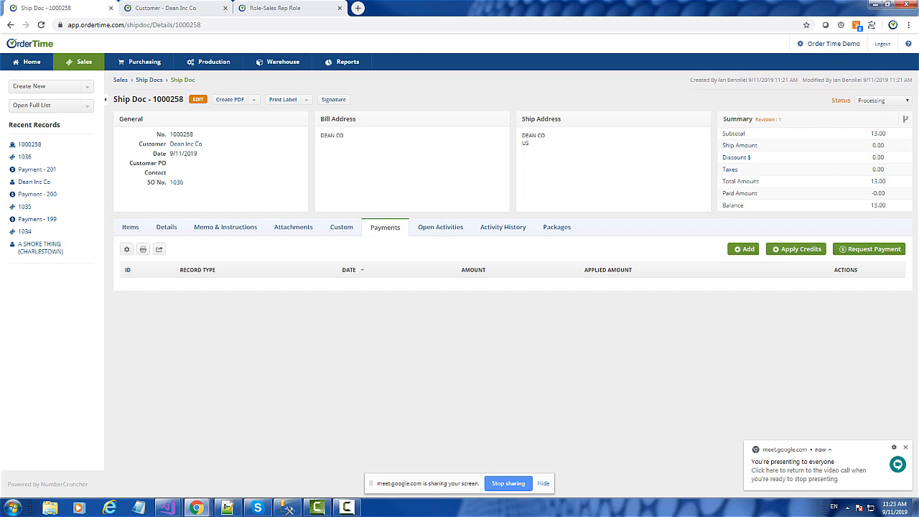
Step: Switch to the received payment request in Gmail, follow its payment link, and move the payment page into its own window
left_click_drag(411, 41, 186, 57)
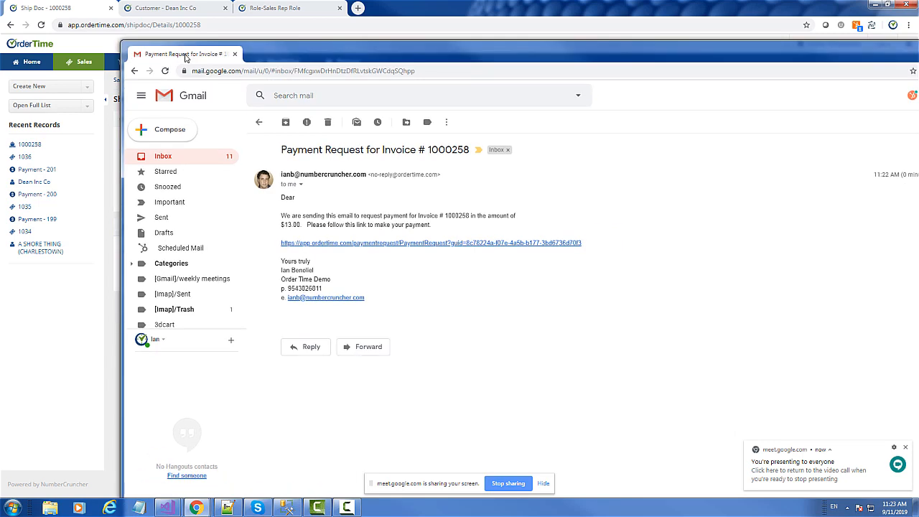
left_click(364, 198)
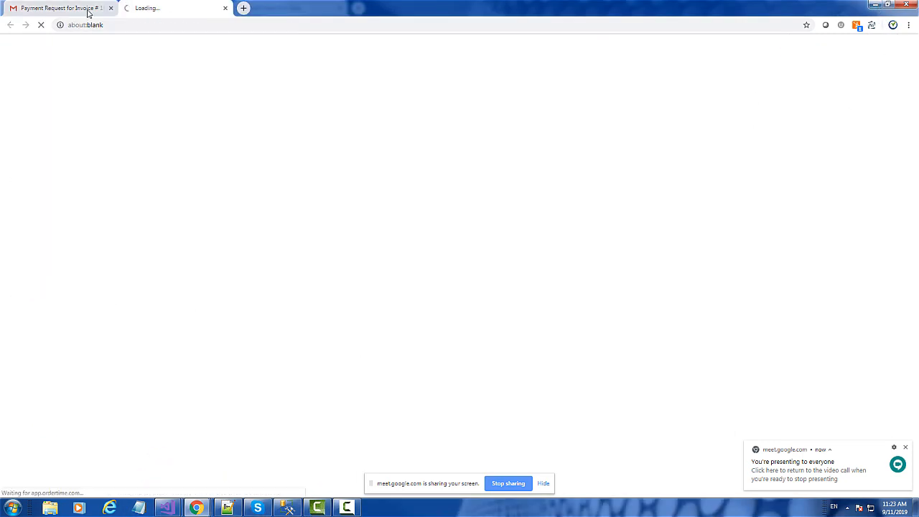
left_click_drag(140, 9, 149, 47)
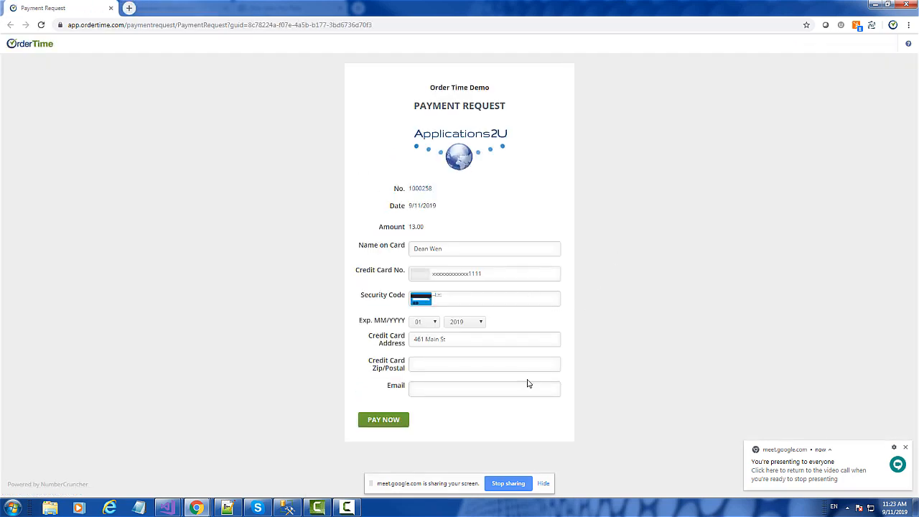
Step: Enter the card's security code and the billing zip code on the payment request form
left_click(463, 296)
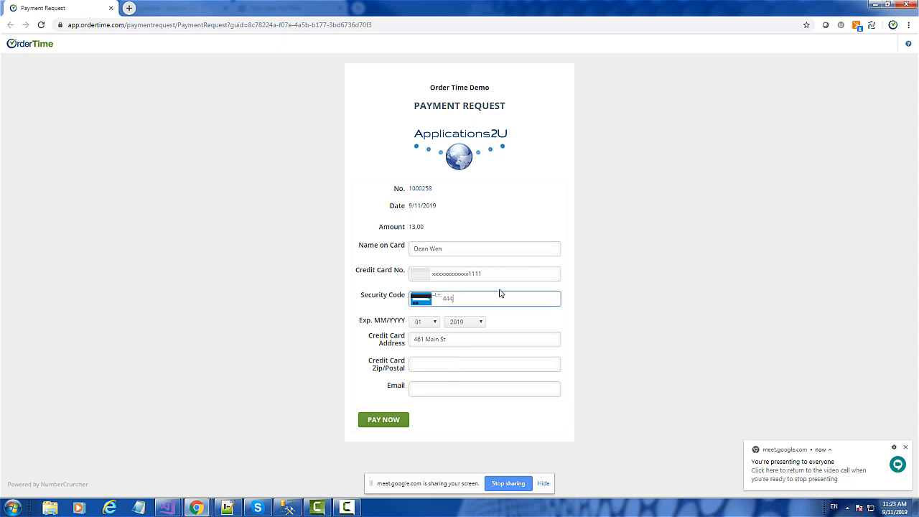
left_click(437, 369)
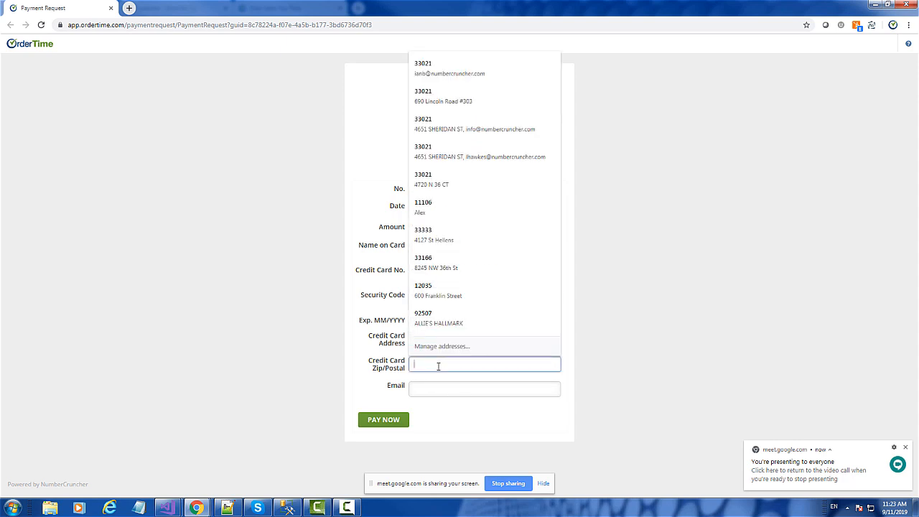
type("3021")
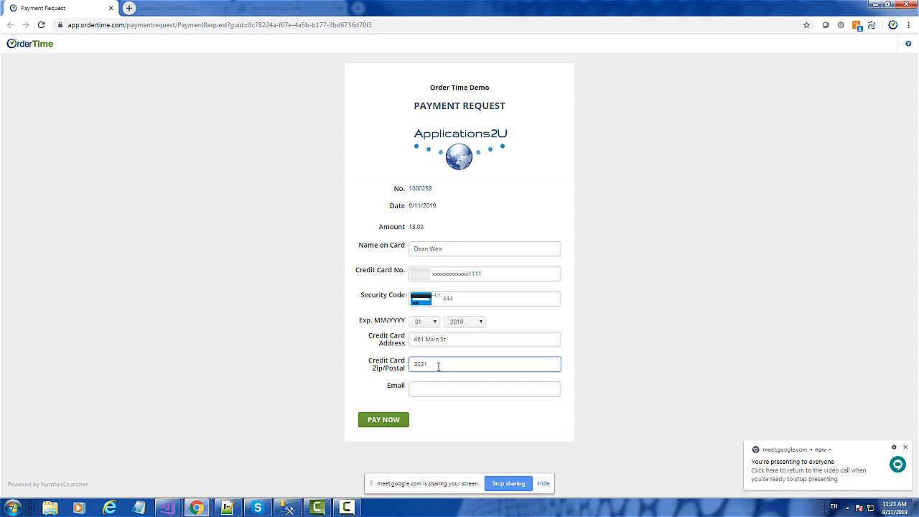
key("BackSpace")
key("BackSpace")
key("BackSpace")
type("33")
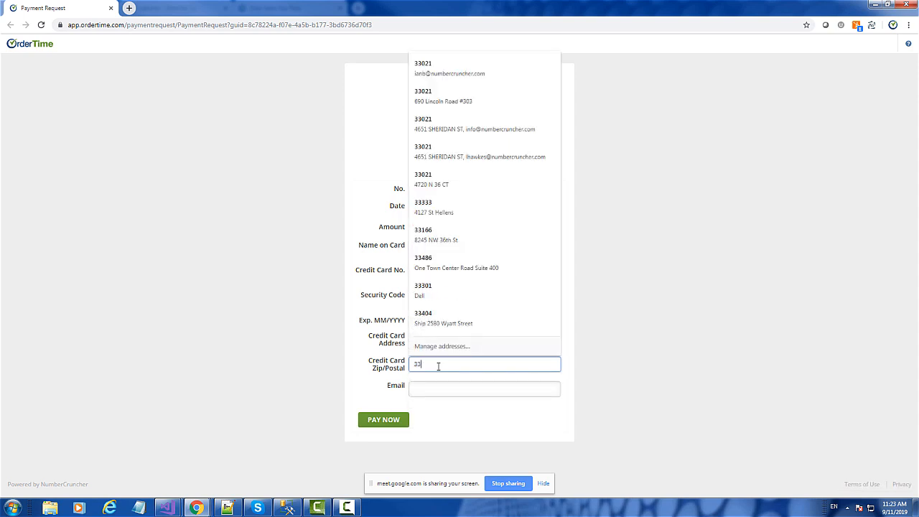
type("021")
key("Tab")
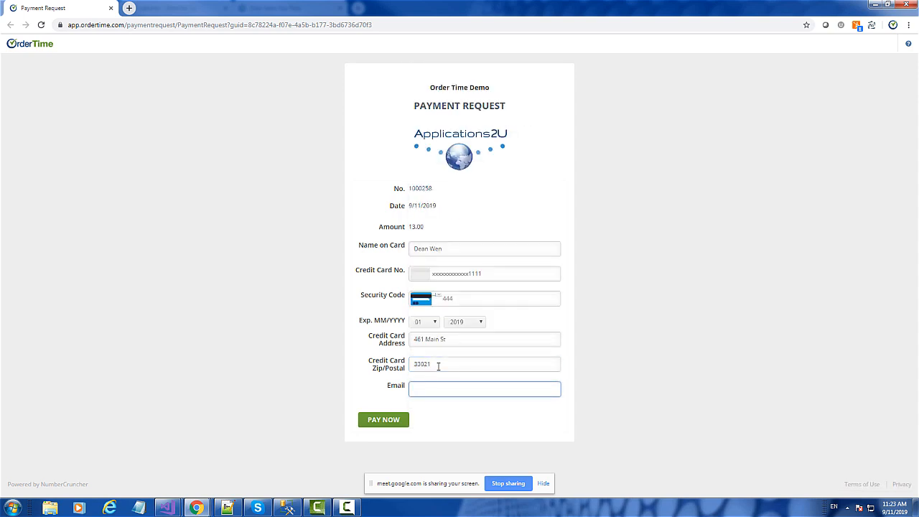
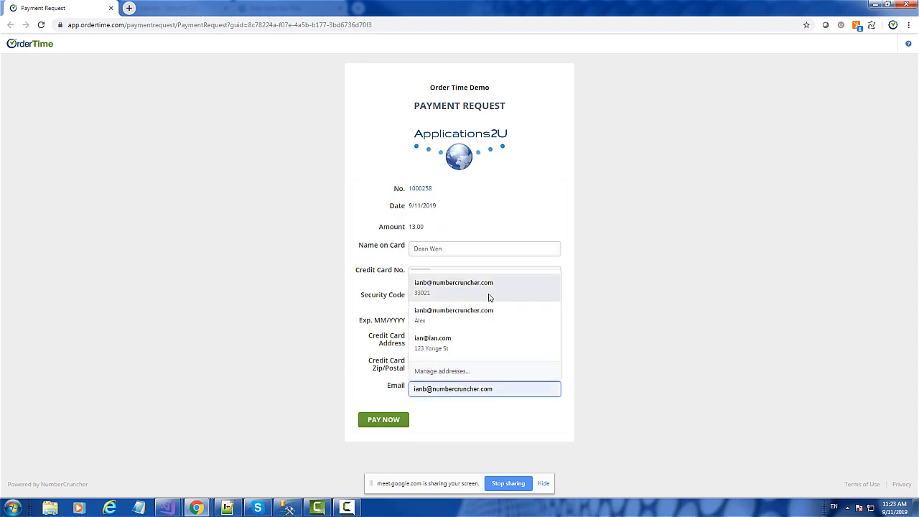
Step: Fill in the payer's email from the saved suggestions and try to submit the payment
left_click(488, 294)
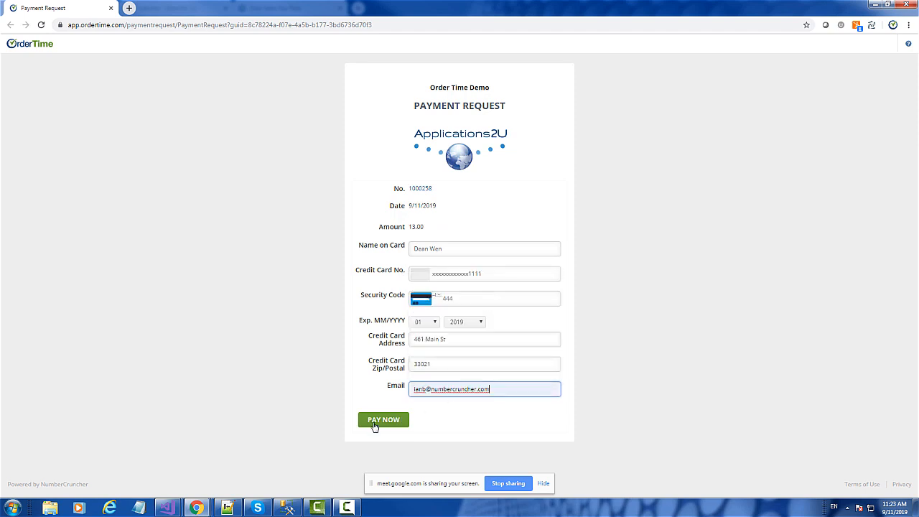
left_click(374, 423)
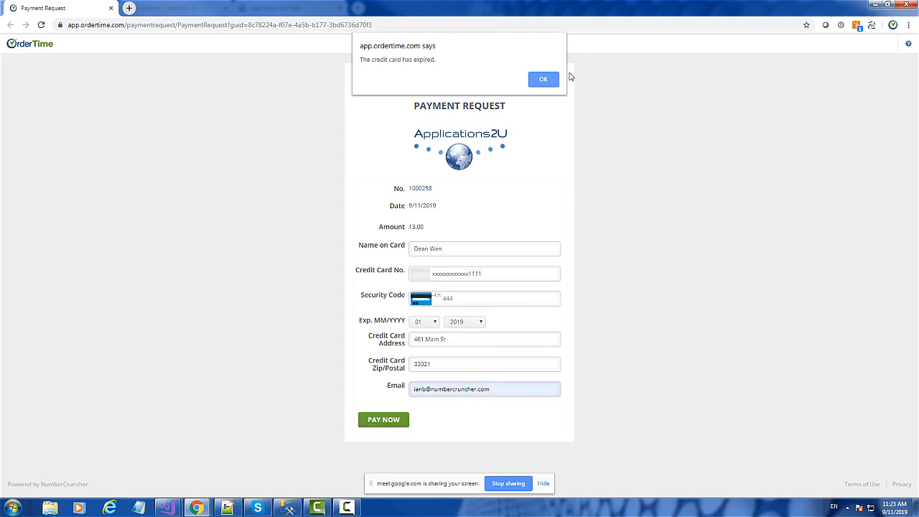
left_click(543, 80)
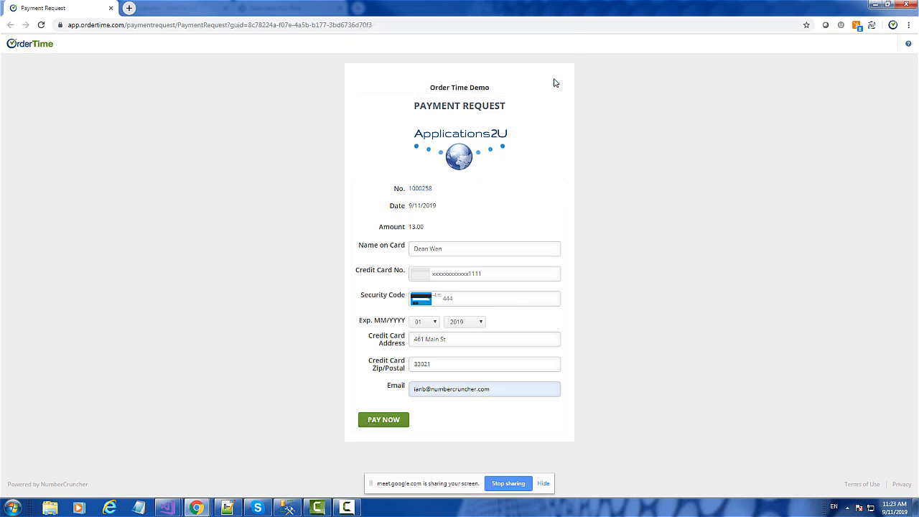
Step: Choose a different expiration year for the card, submit the payment, and close the payment request page
left_click(475, 322)
left_click(458, 358)
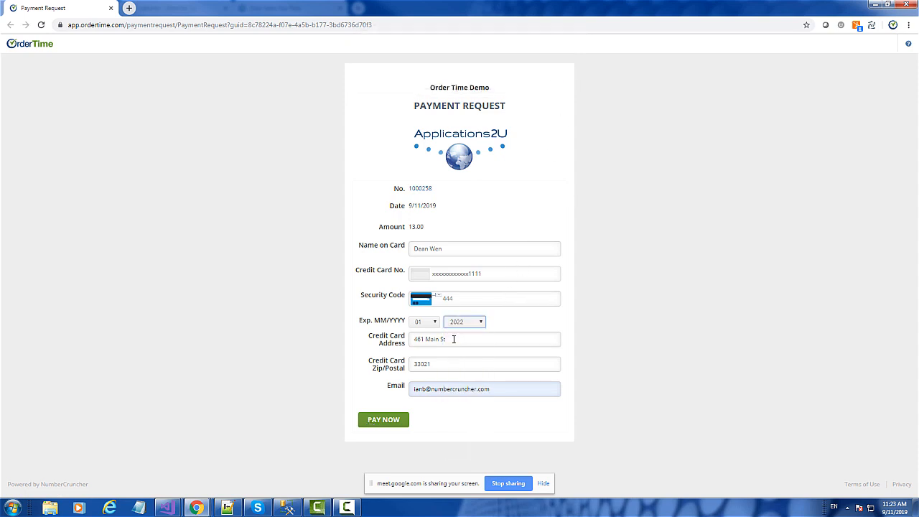
left_click(387, 423)
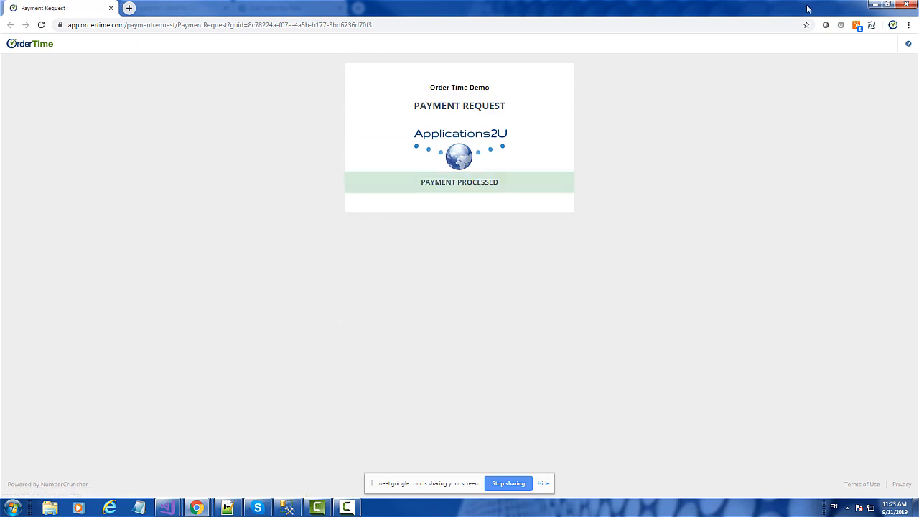
left_click(907, 5)
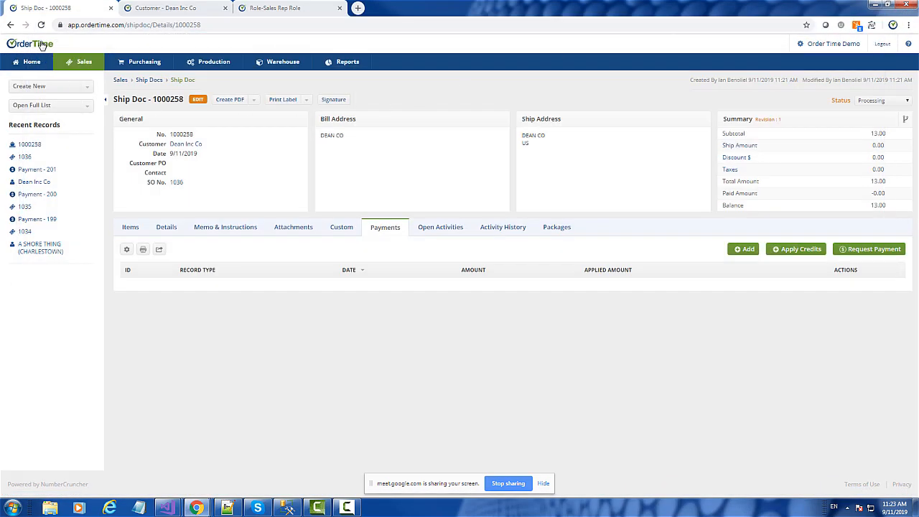
Step: Reload the ship document and set its status to Shipped
left_click(41, 25)
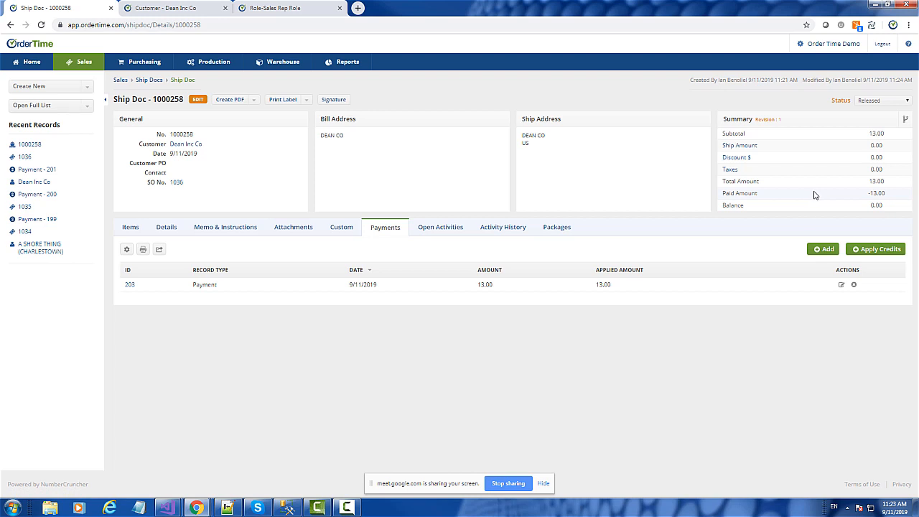
left_click(890, 101)
left_click(882, 162)
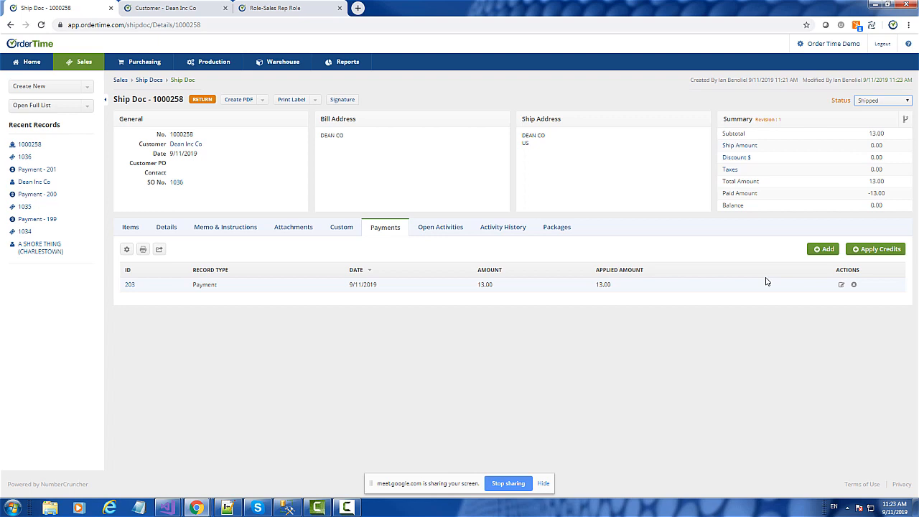
Step: Open the sales order linked to the ship document and view its items
left_click(178, 184)
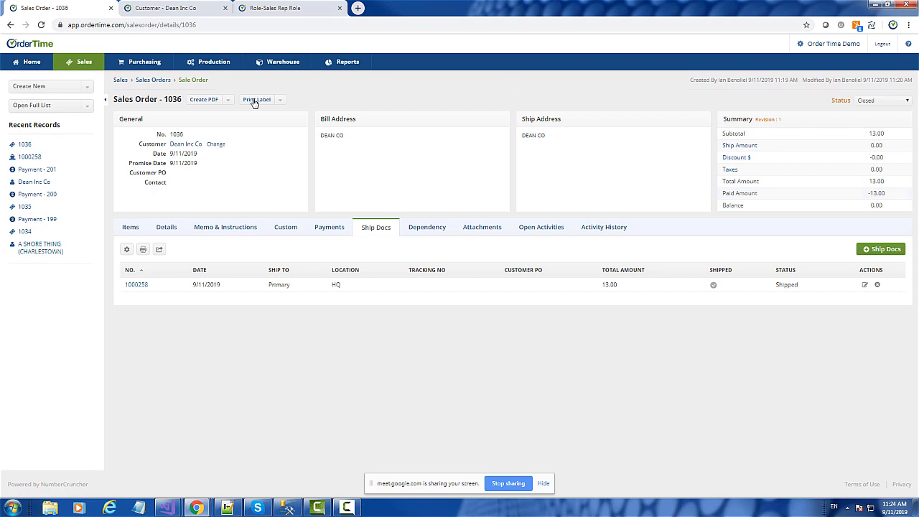
left_click(130, 228)
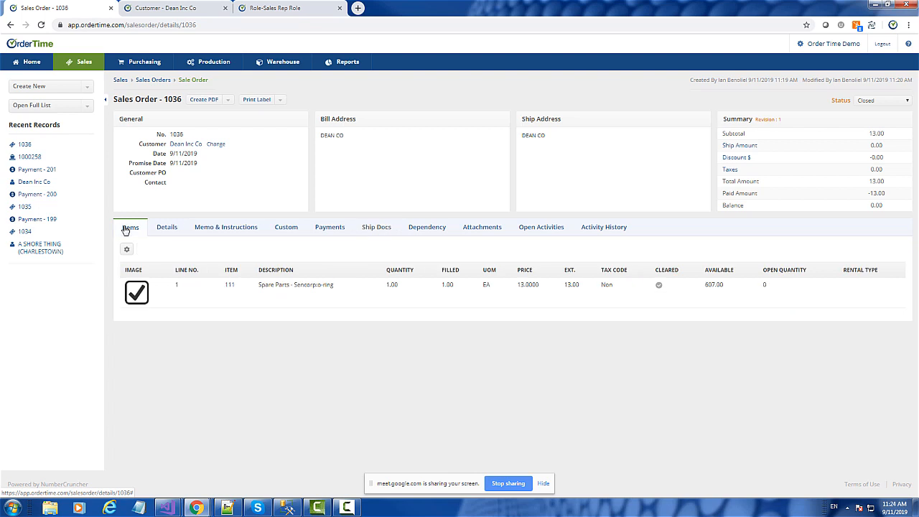
Step: Look through the list of all reports and the source groupings offered for a new report
left_click(28, 108)
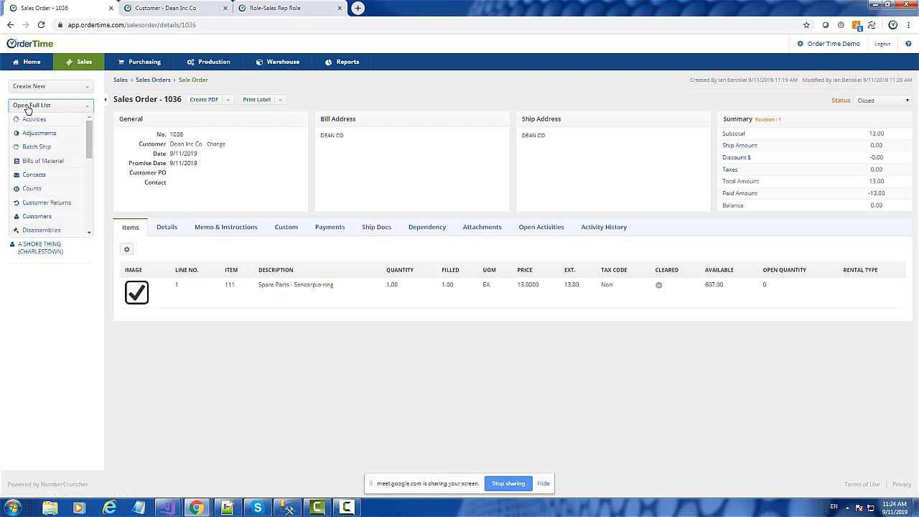
left_click(835, 44)
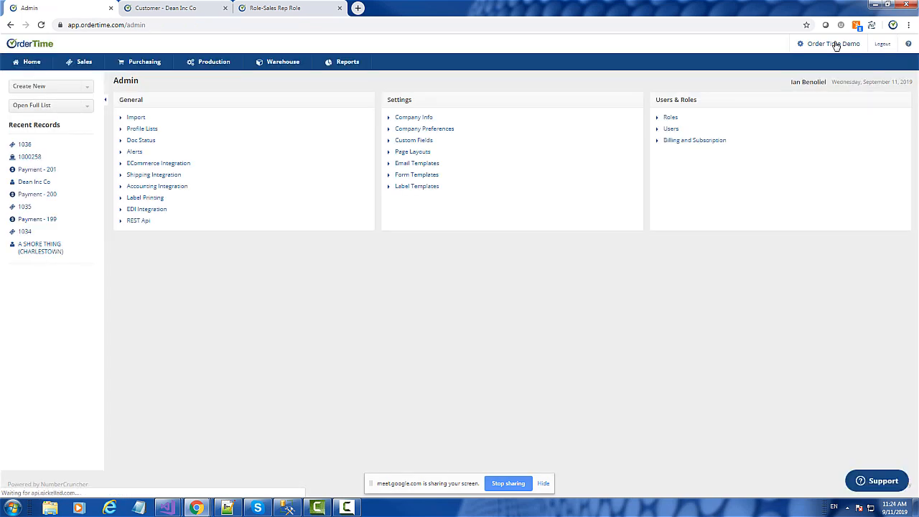
left_click(350, 73)
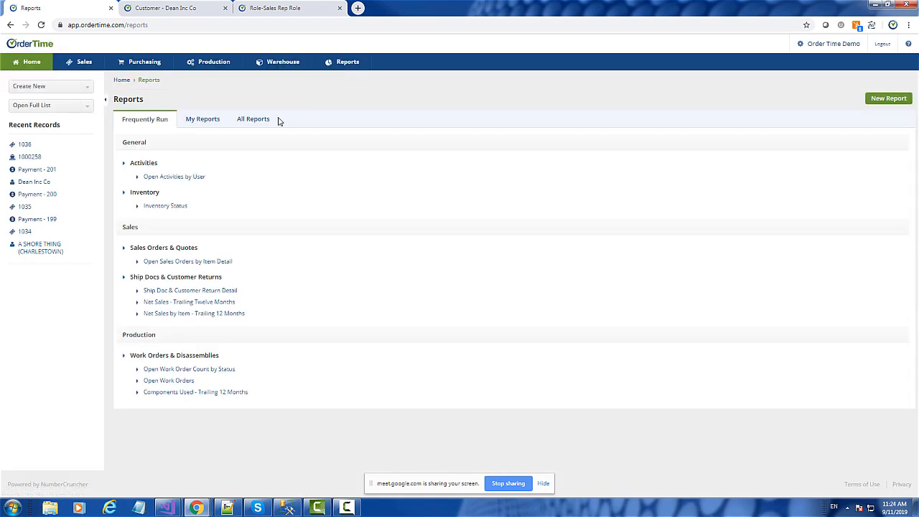
left_click(256, 123)
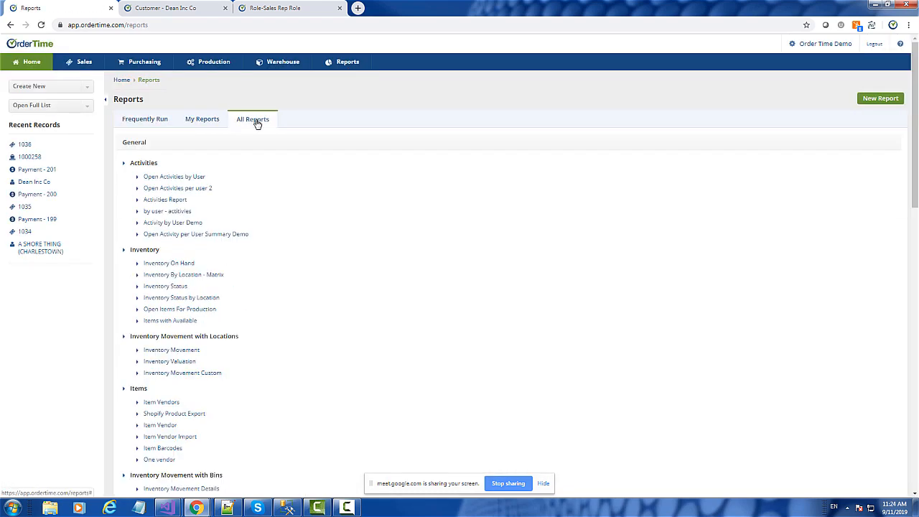
scroll(455, 238, "down", 3)
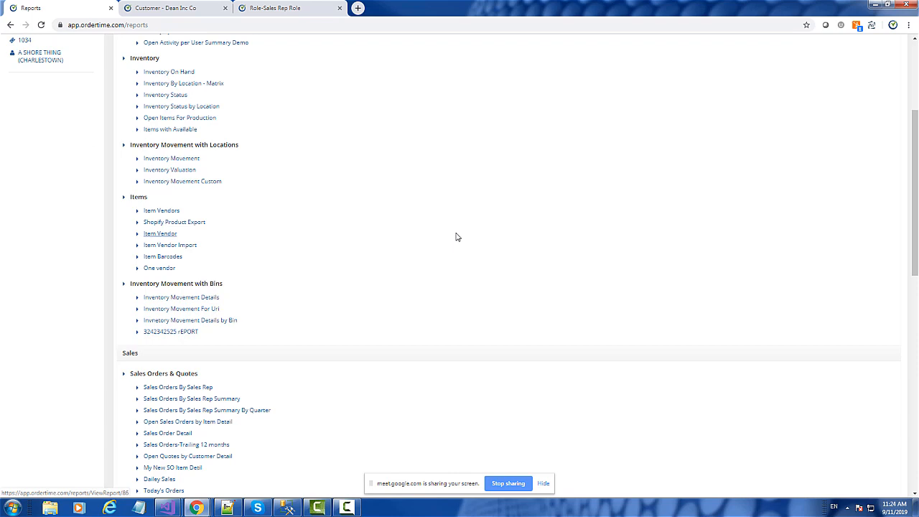
scroll(456, 237, "up", 3)
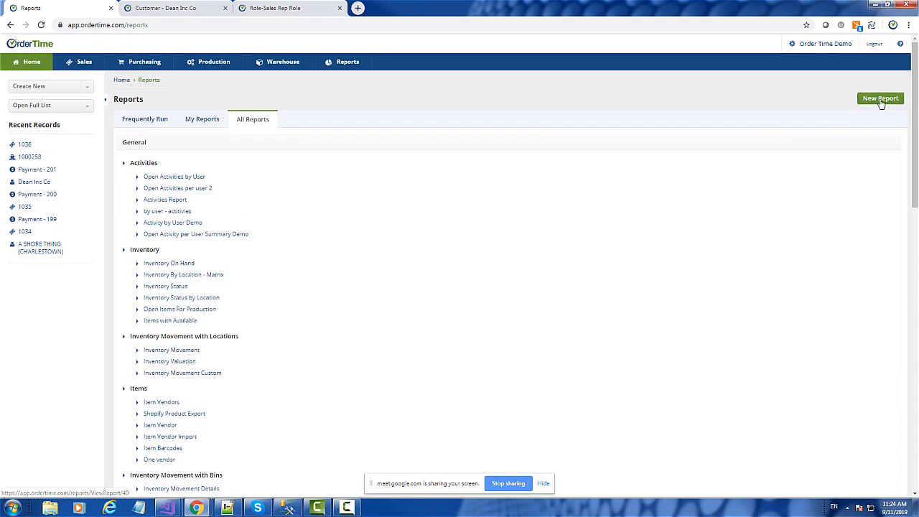
left_click(880, 100)
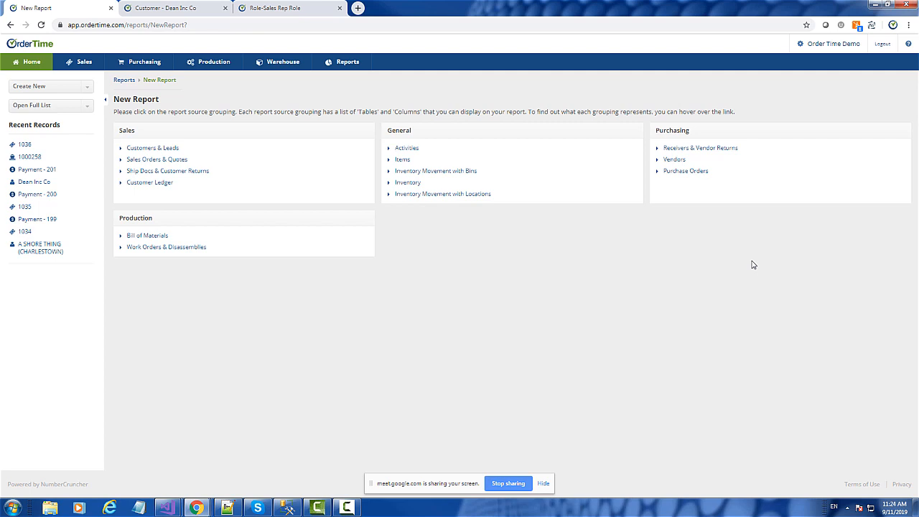
left_click(348, 62)
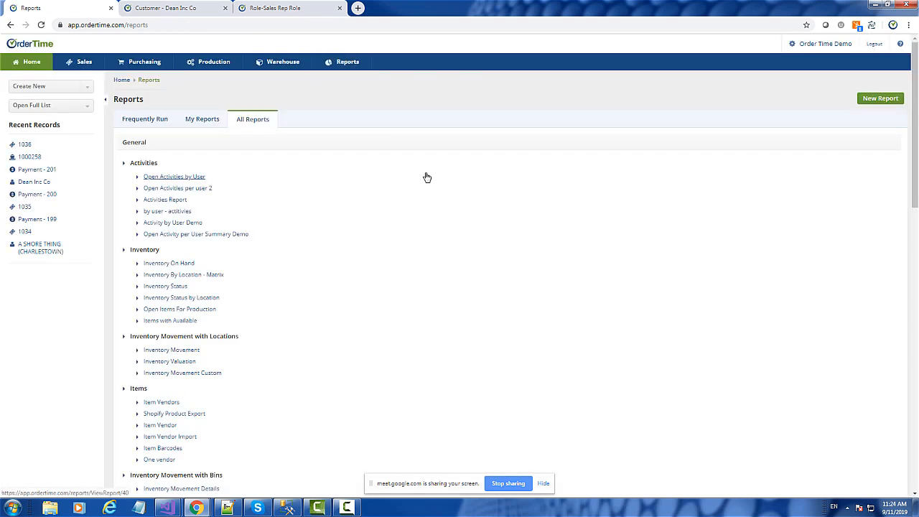
scroll(427, 178, "down", 4)
scroll(426, 177, "up", 5)
Step: Start a new report from the Customer Ledger source and add the Customer Ledger and Customer tables to it
left_click(349, 70)
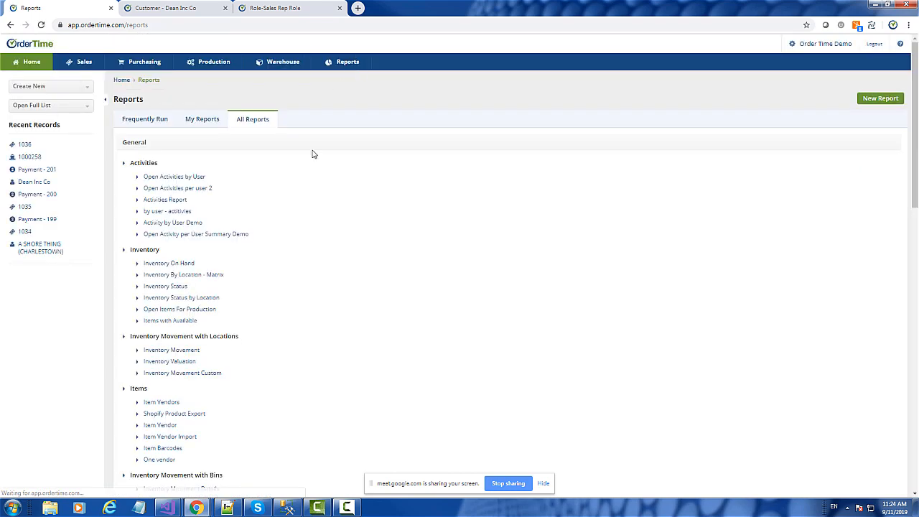
left_click(886, 97)
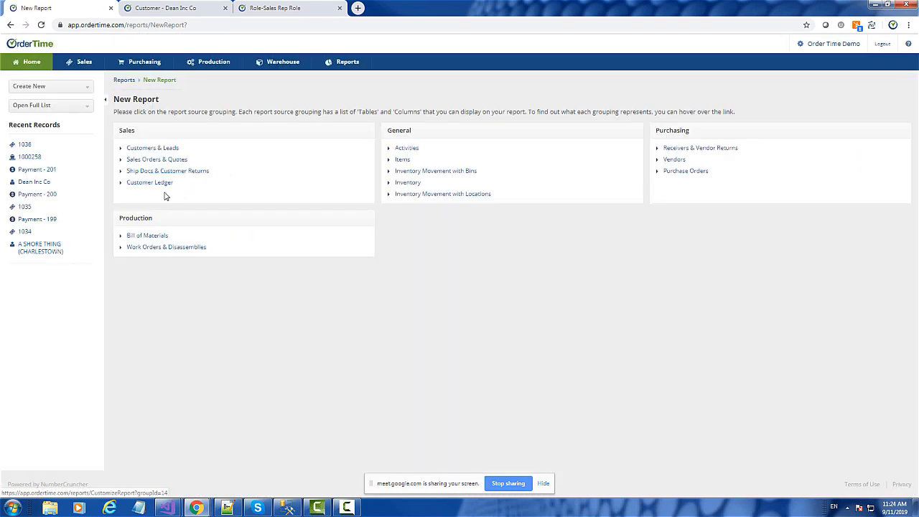
left_click(158, 187)
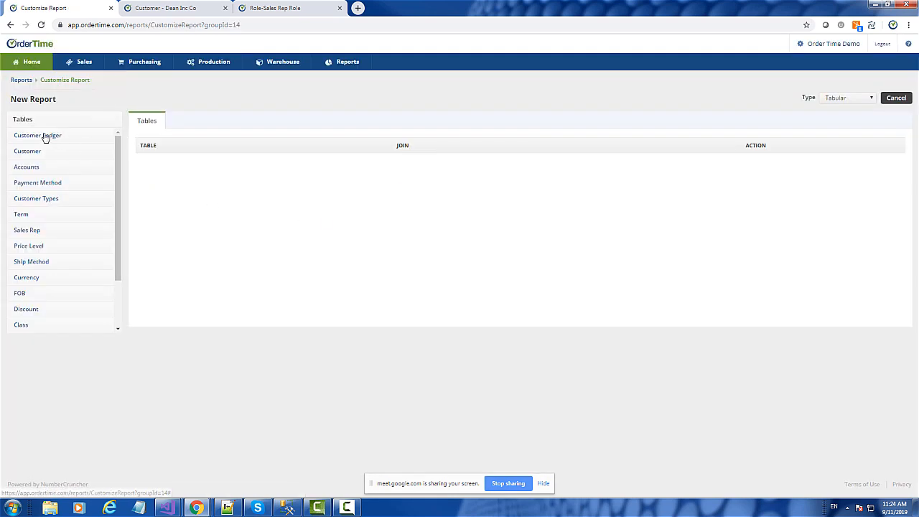
left_click_drag(43, 135, 206, 166)
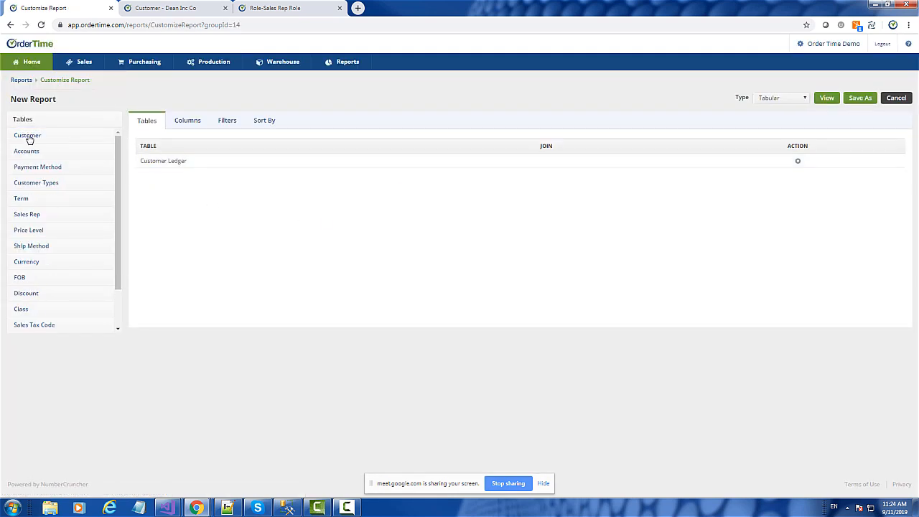
left_click_drag(27, 137, 178, 180)
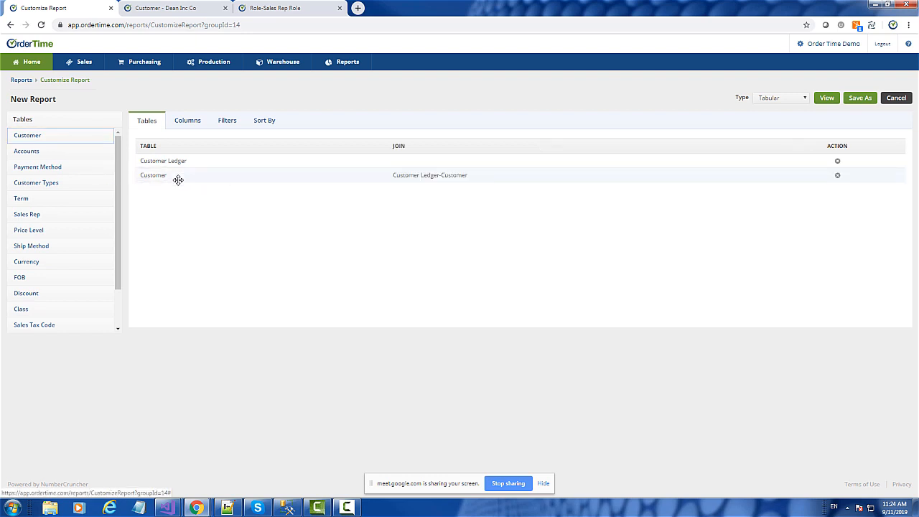
left_click(154, 174)
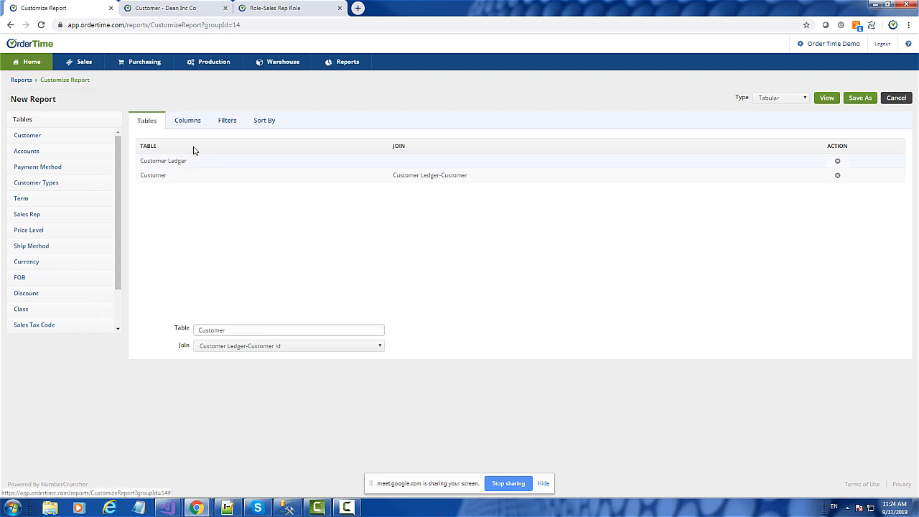
Step: Add the Full Name column from the Customer table to the report
left_click(186, 121)
left_click(45, 136)
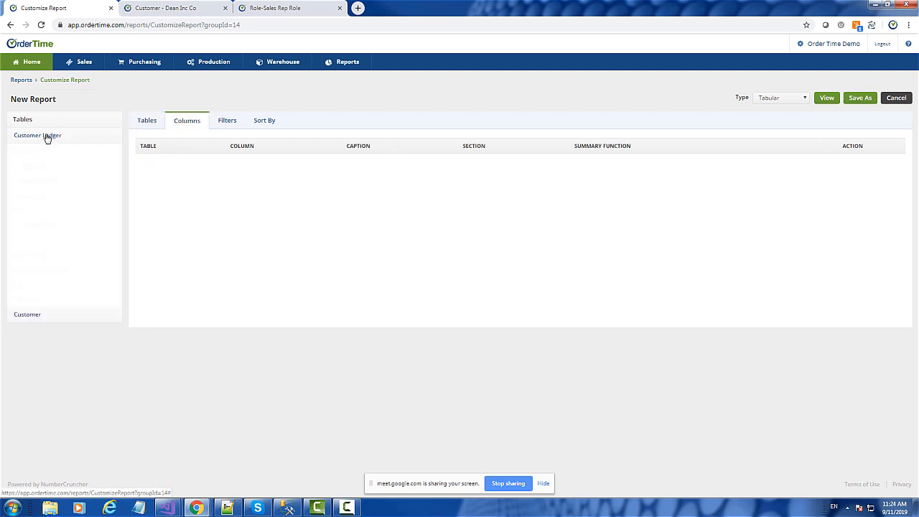
left_click(46, 136)
left_click(34, 151)
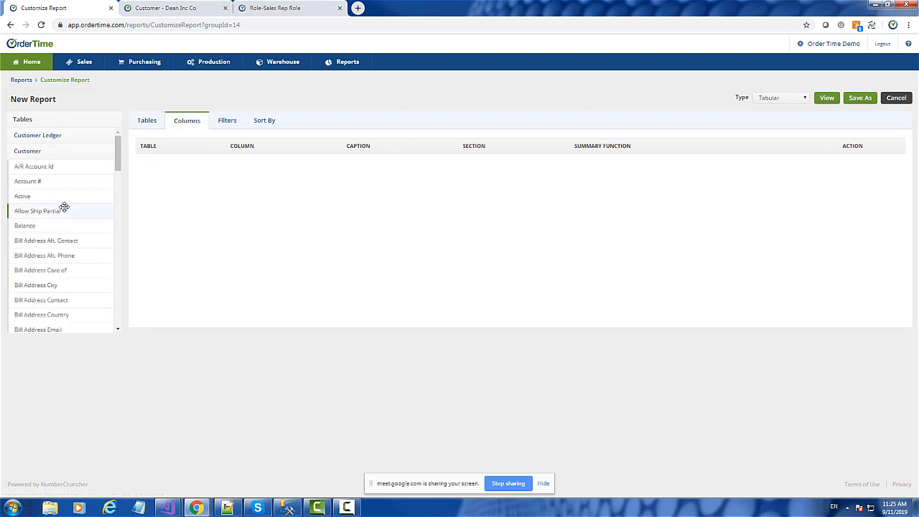
scroll(64, 208, "down", 3)
scroll(64, 207, "down", 3)
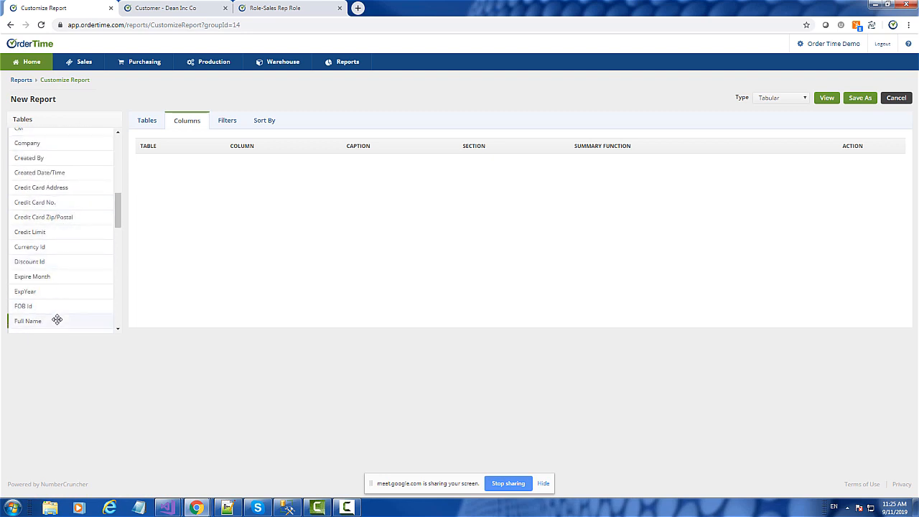
left_click_drag(58, 321, 220, 162)
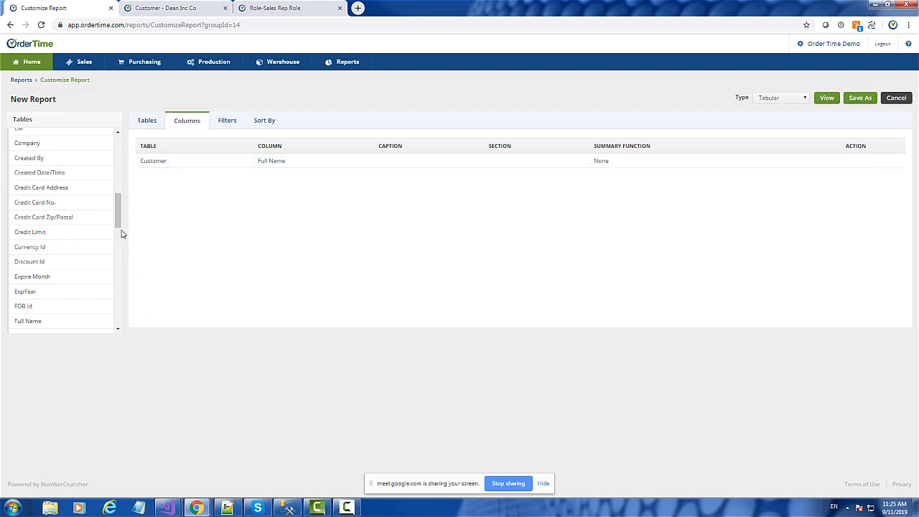
Step: Add the Customer Ledger's Date, No. and Amount columns and set Amount's summary function to Sum
left_click_drag(119, 209, 115, 147)
left_click(30, 153)
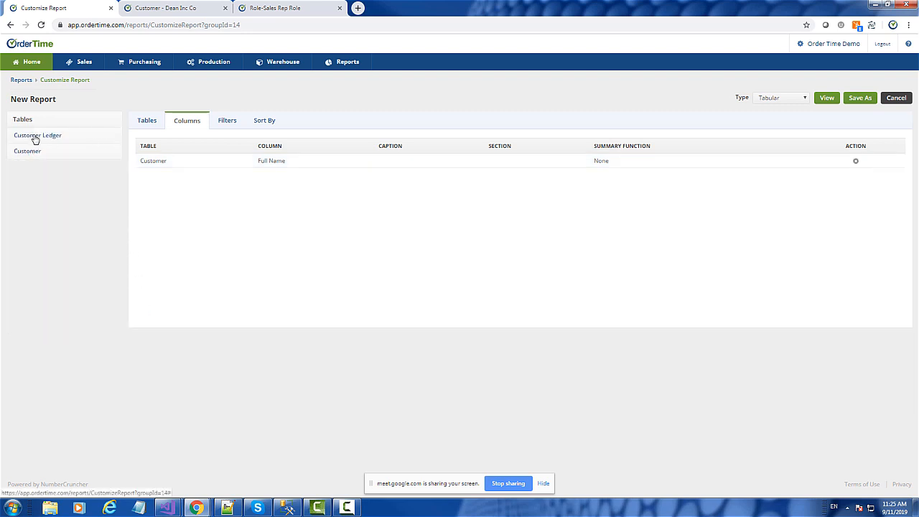
left_click(33, 137)
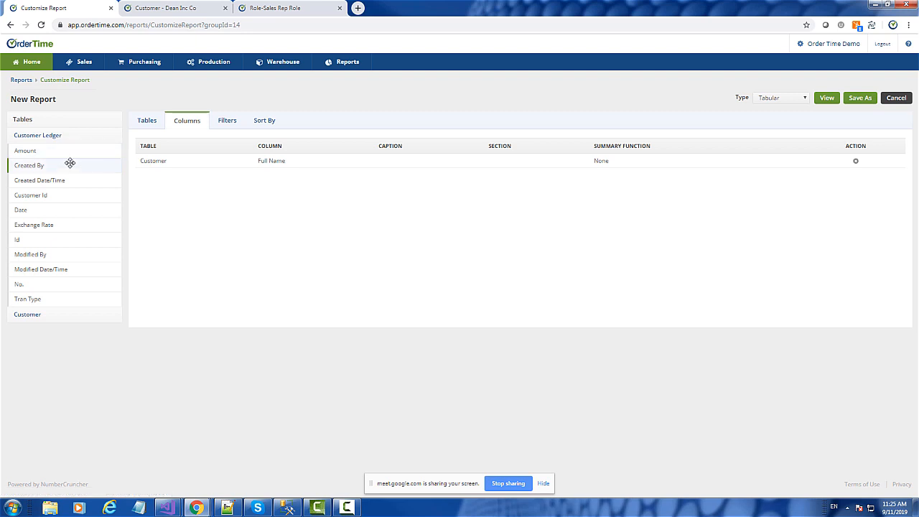
left_click_drag(37, 210, 228, 191)
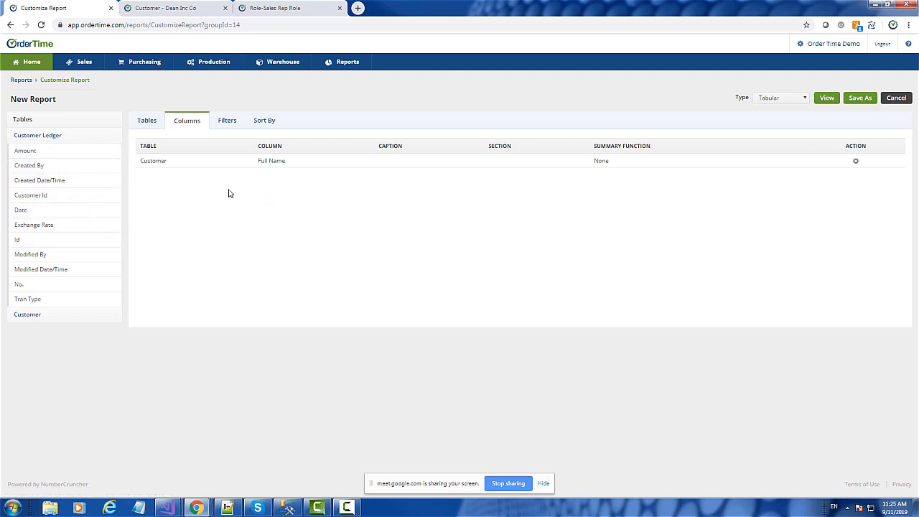
left_click_drag(29, 285, 199, 198)
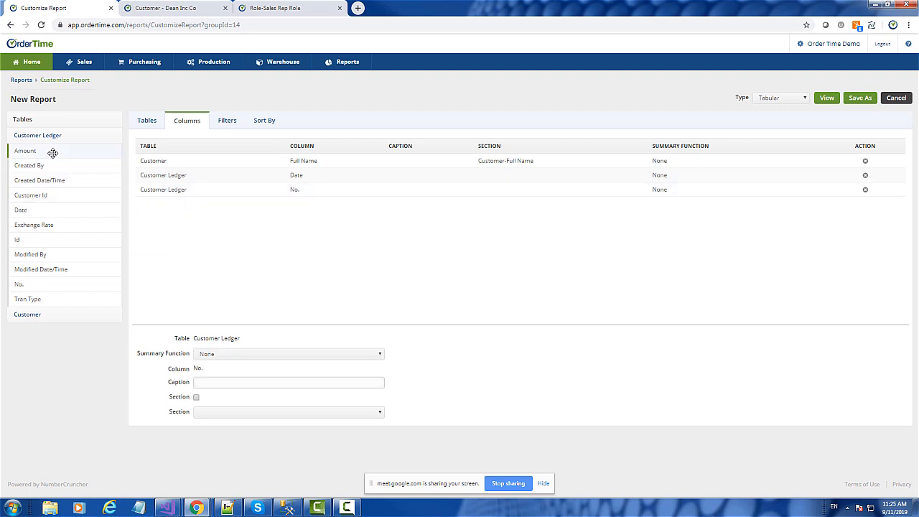
left_click_drag(54, 150, 204, 213)
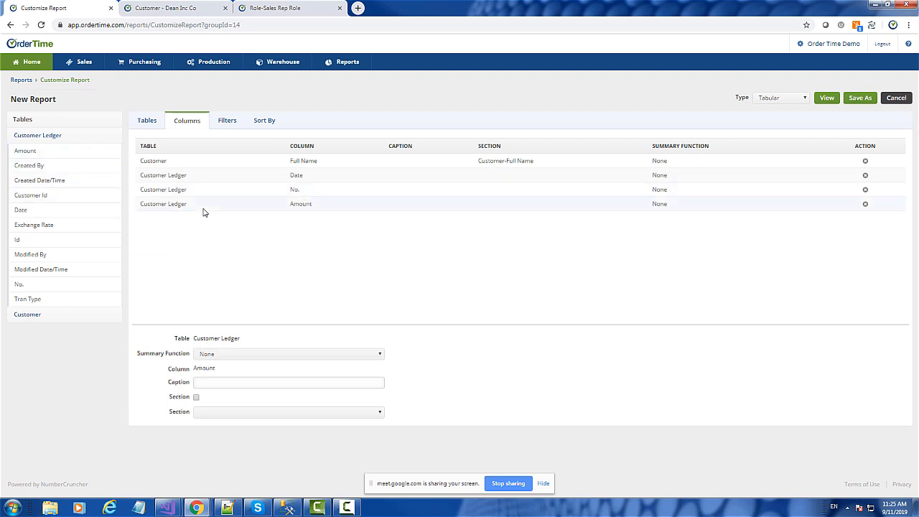
left_click(236, 353)
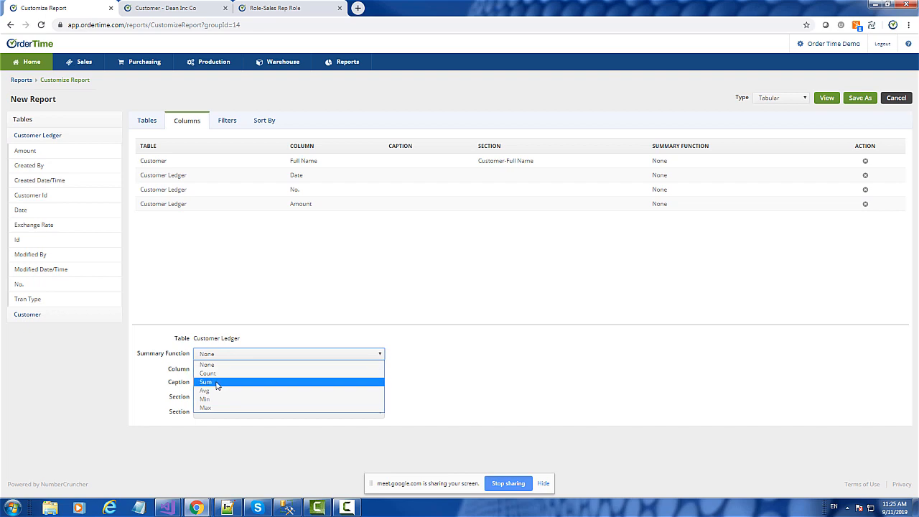
left_click(223, 379)
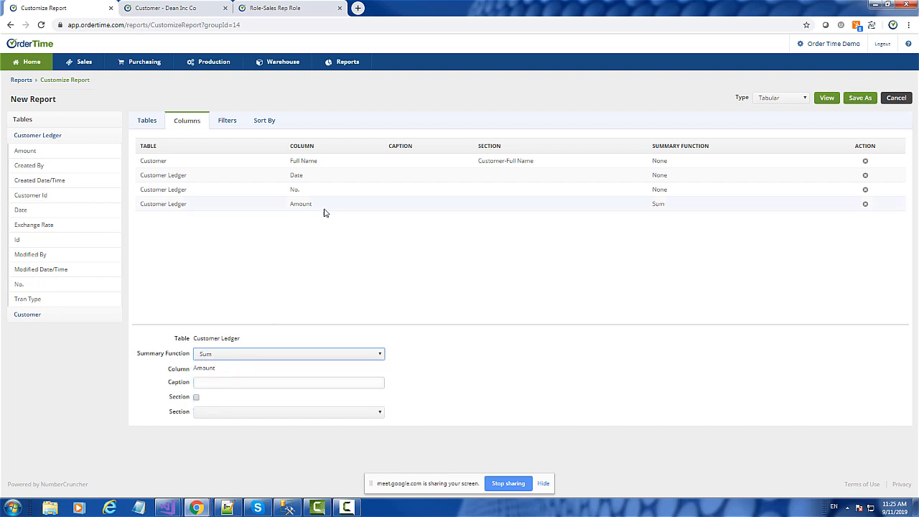
Step: Run the customer ledger report and review the transactions and summed amounts of each customer
left_click(828, 98)
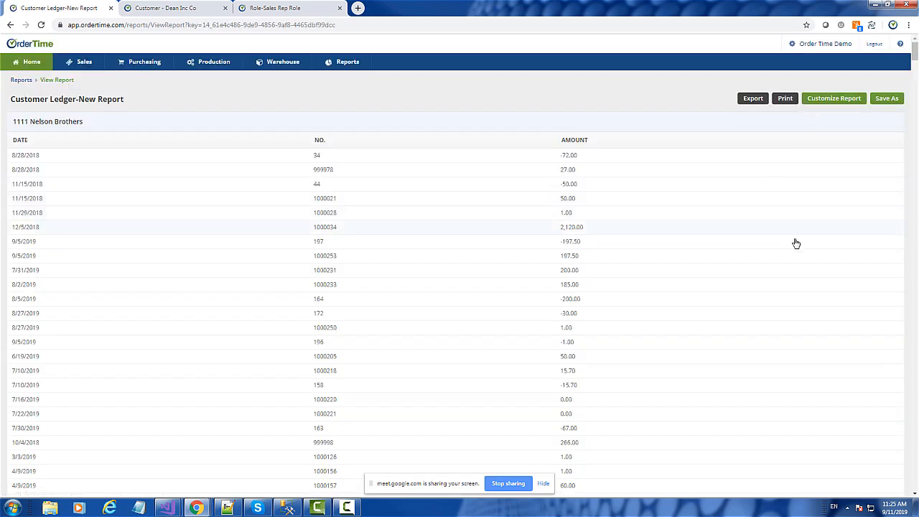
scroll(801, 247, "down", 10)
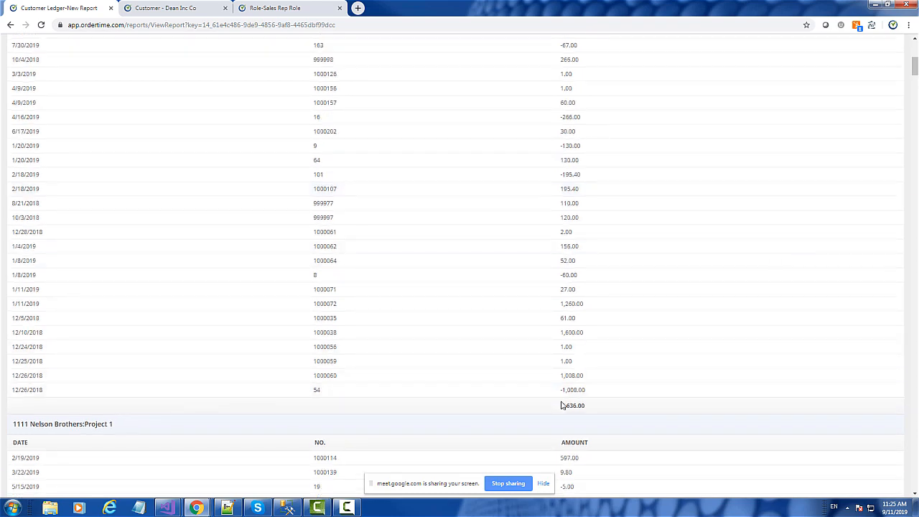
scroll(632, 398, "down", 4)
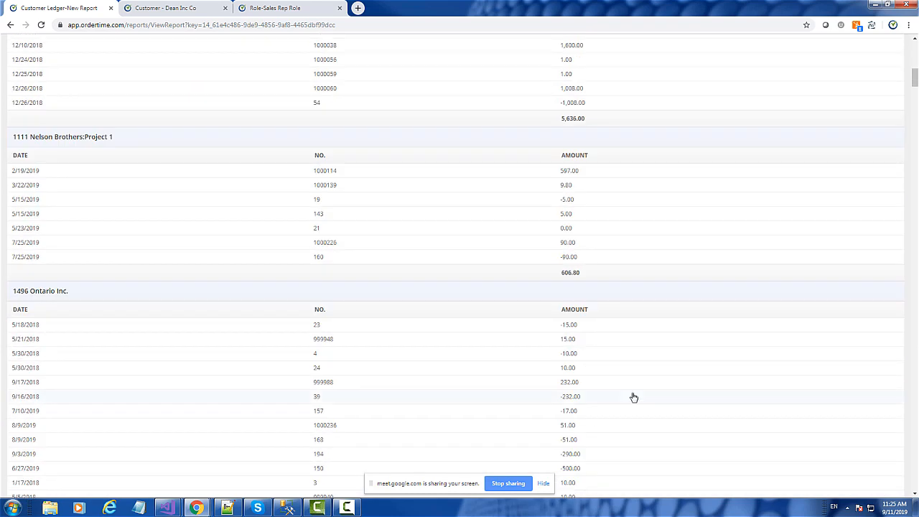
scroll(633, 397, "down", 10)
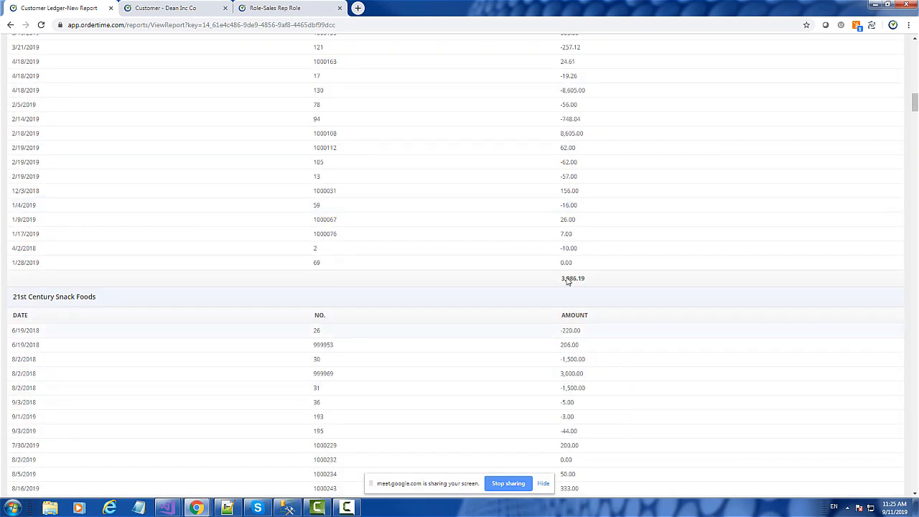
Step: Customize the report columns: add the Customer Ledger's Tran Type after Full Name and place No. before Date
scroll(691, 279, "up", 15)
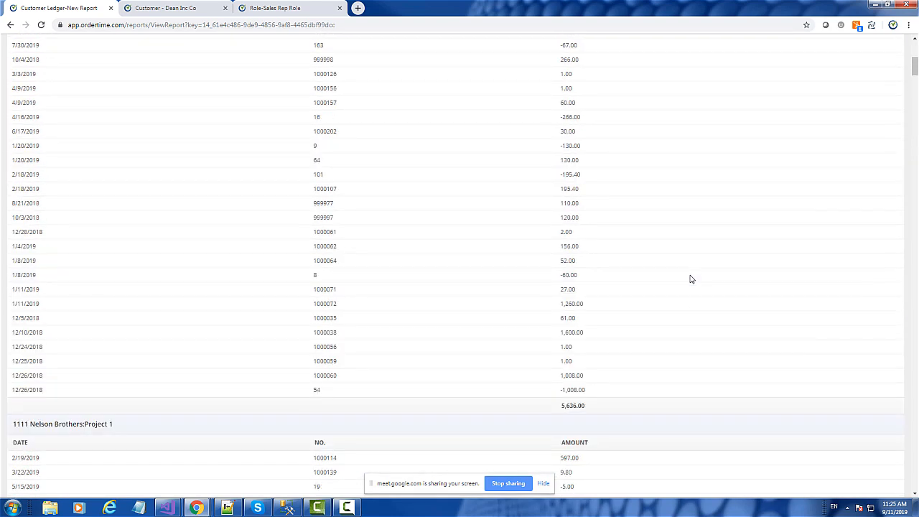
scroll(691, 279, "up", 1)
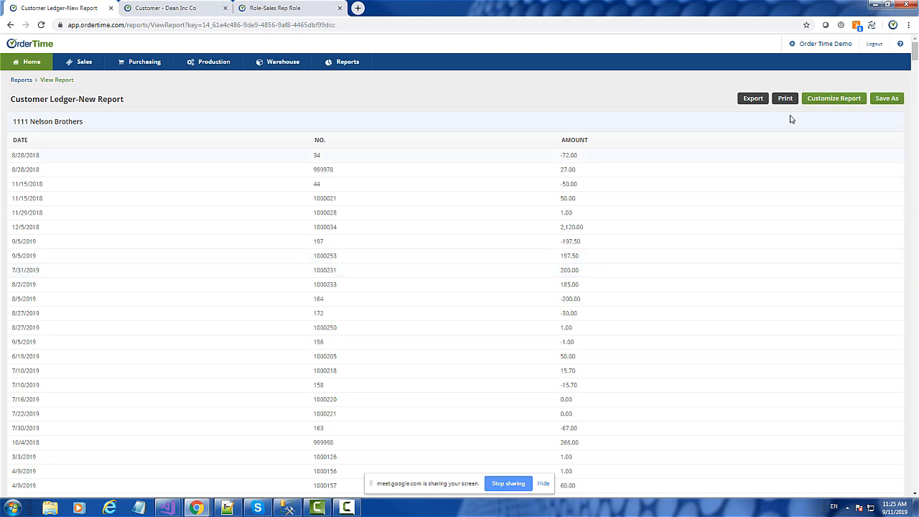
left_click(840, 101)
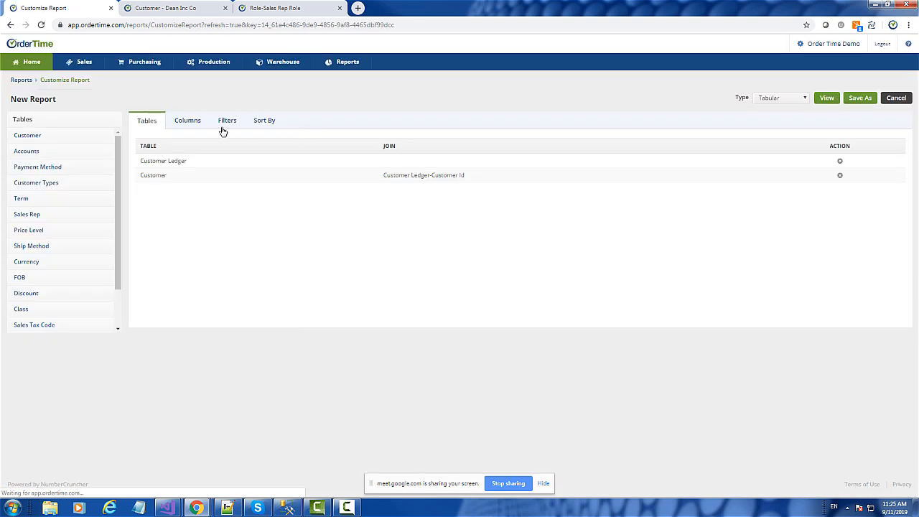
left_click(189, 121)
left_click(56, 138)
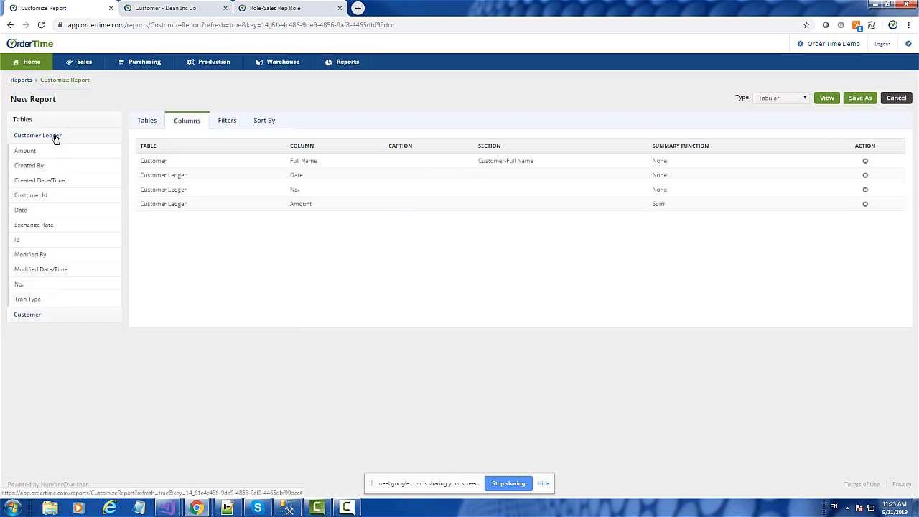
left_click_drag(50, 298, 151, 185)
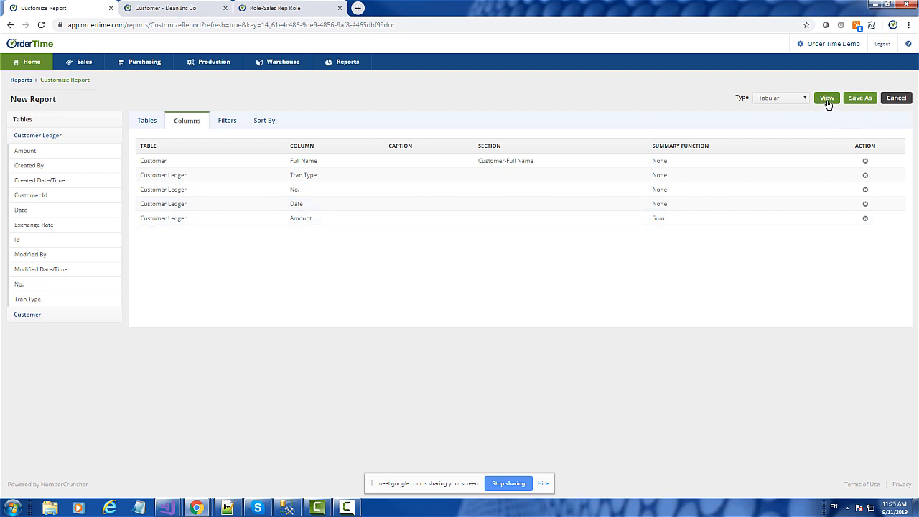
Step: Save the customized report under the name Customer Ledger
left_click(855, 101)
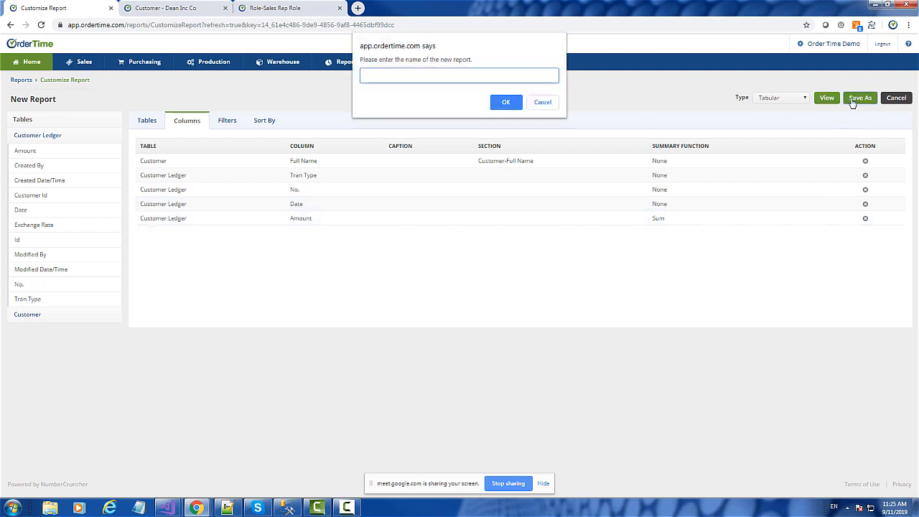
type("Customer Ledger")
left_click(506, 103)
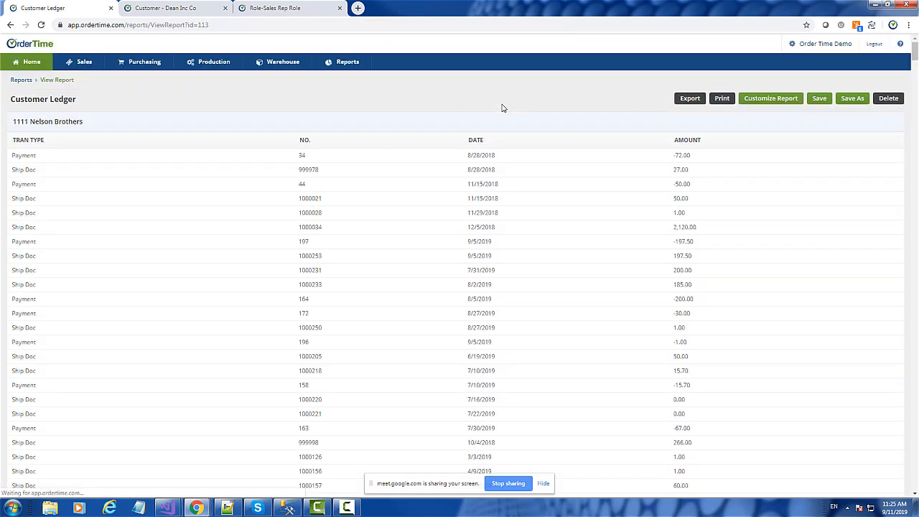
Step: Open the 10/3/2018 ship doc and the 2/18/2019 payment from the 1111 Nelson Brothers section, and return to the report
scroll(694, 254, "down", 15)
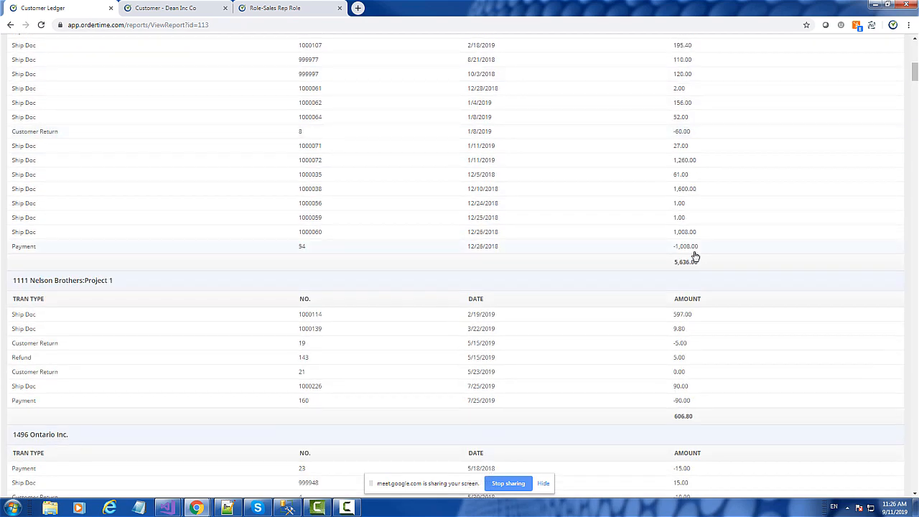
scroll(694, 256, "up", 3)
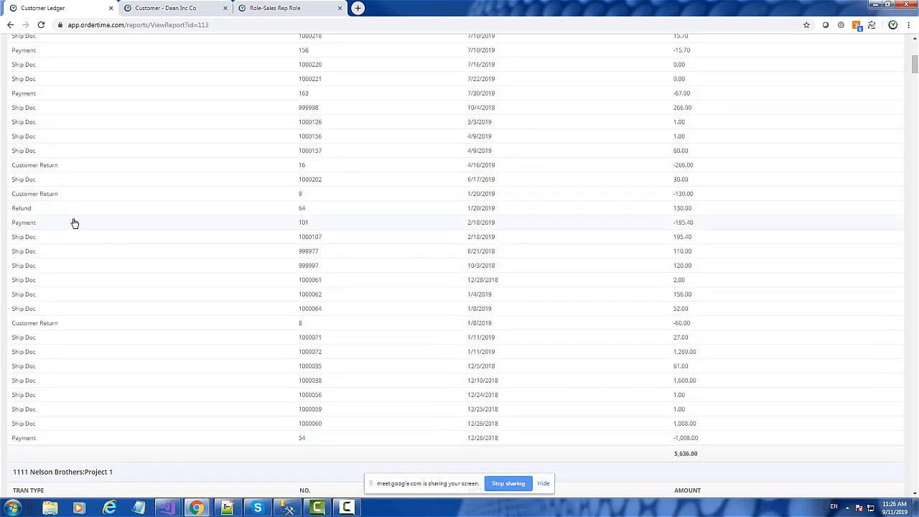
left_click(54, 265)
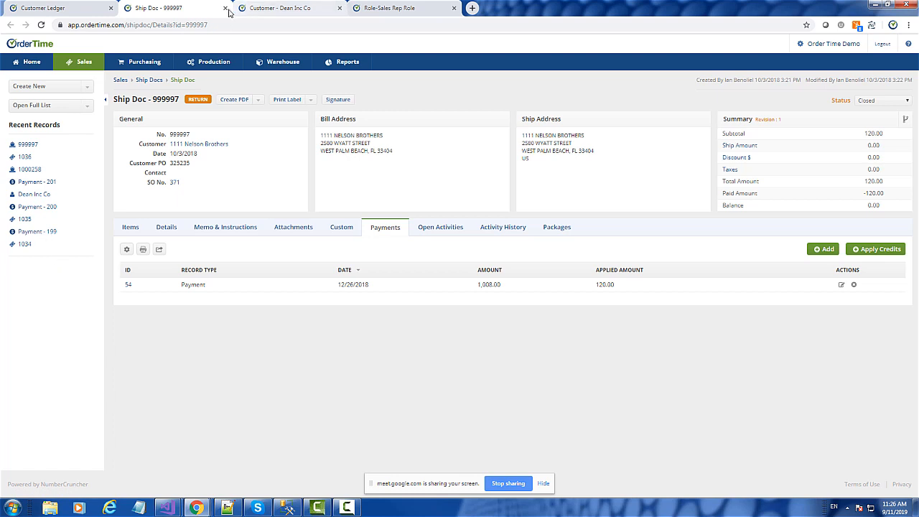
left_click(47, 7)
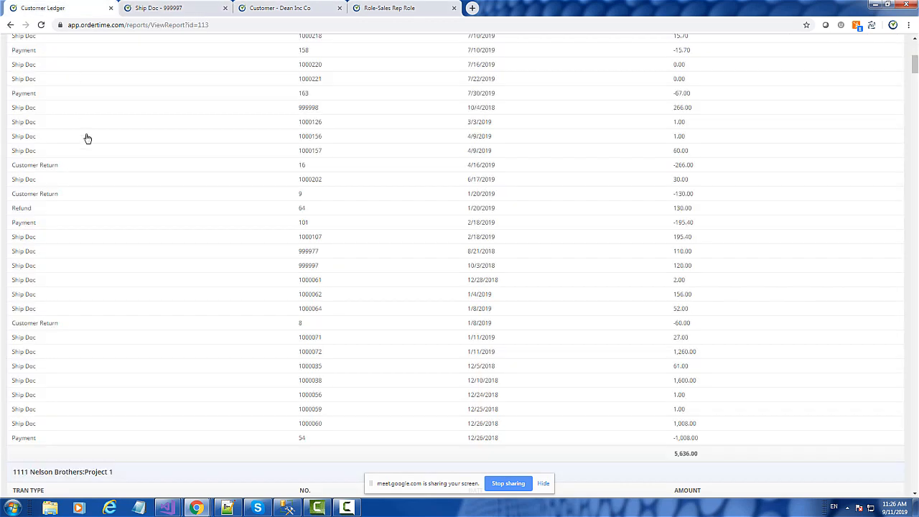
left_click(41, 225)
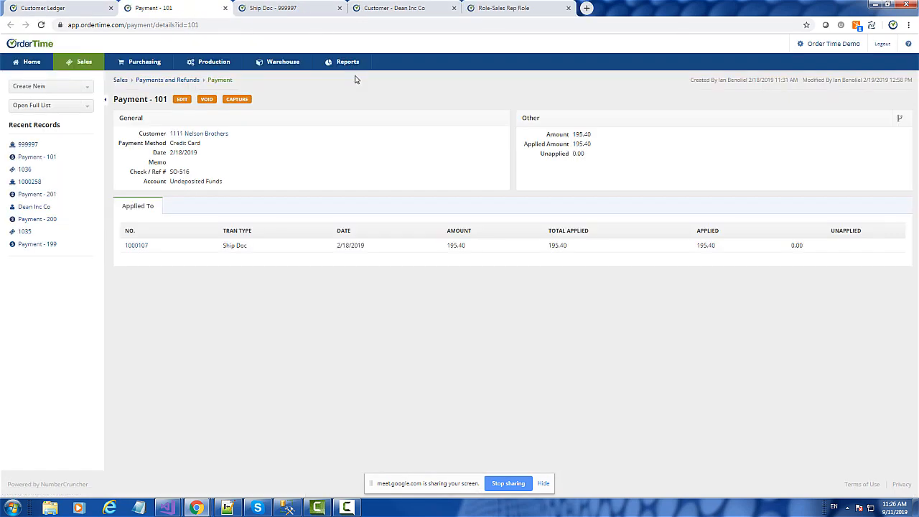
left_click(392, 8)
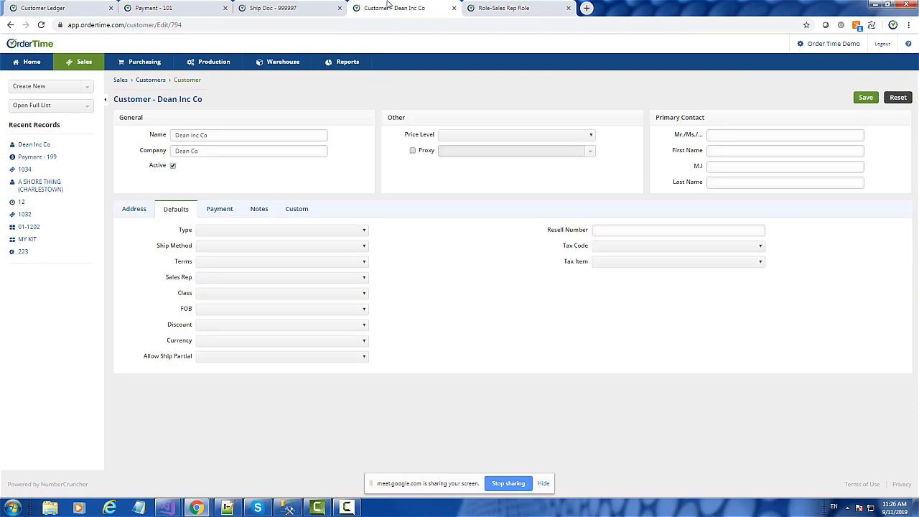
left_click(483, 8)
left_click(68, 8)
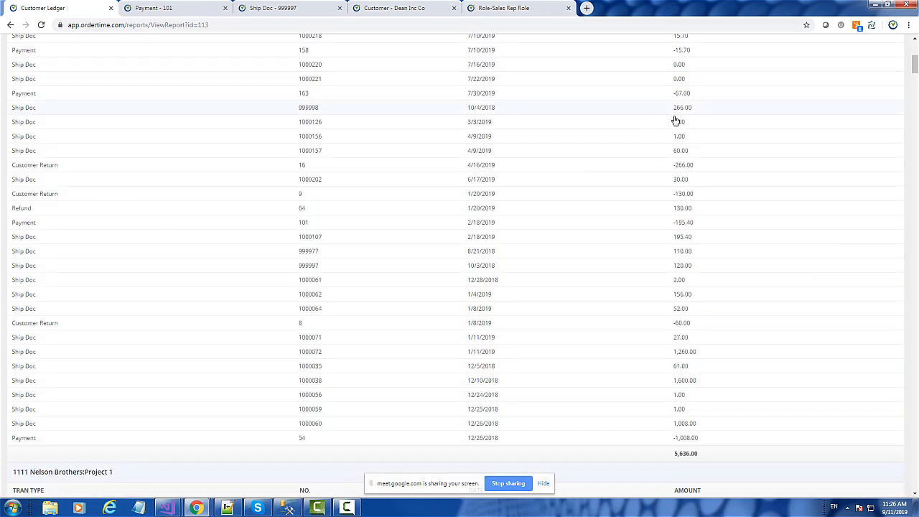
Step: Reopen the report's column setup and inspect the settings of the Full Name and Amount columns
scroll(676, 120, "up", 15)
left_click(777, 105)
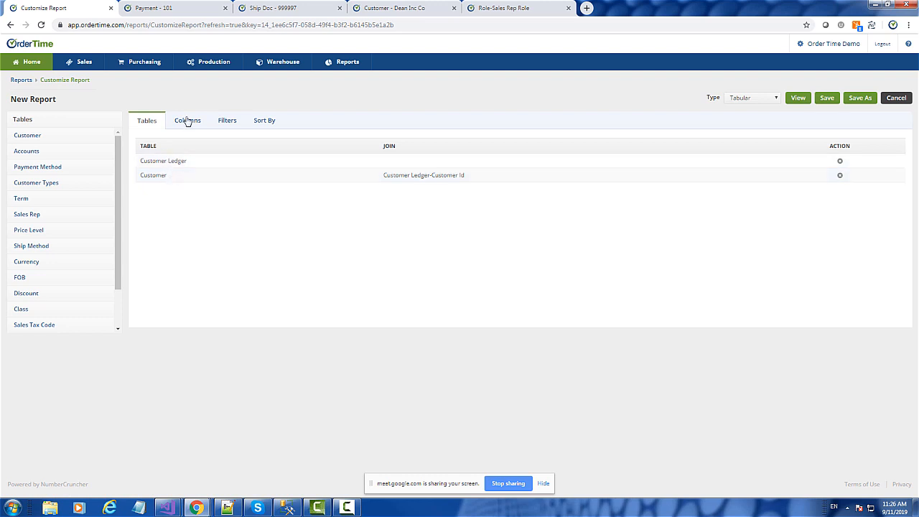
left_click(186, 120)
left_click(171, 163)
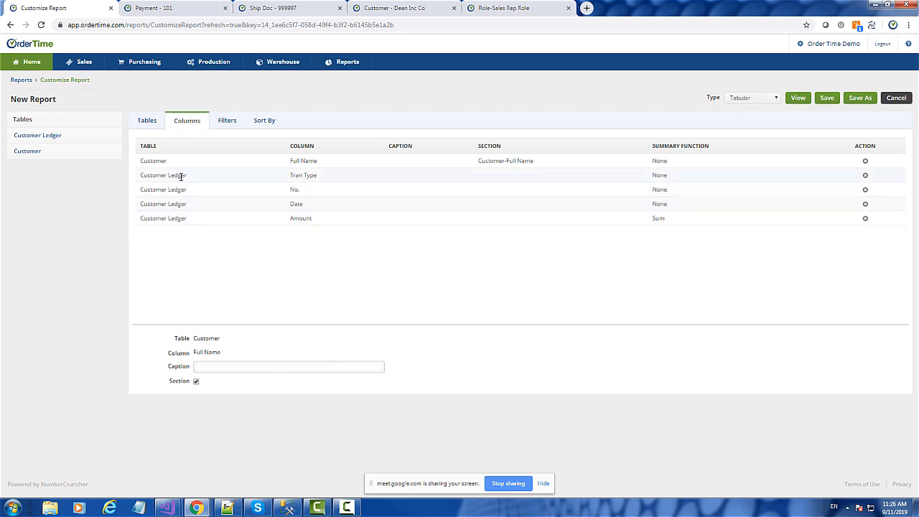
left_click(288, 222)
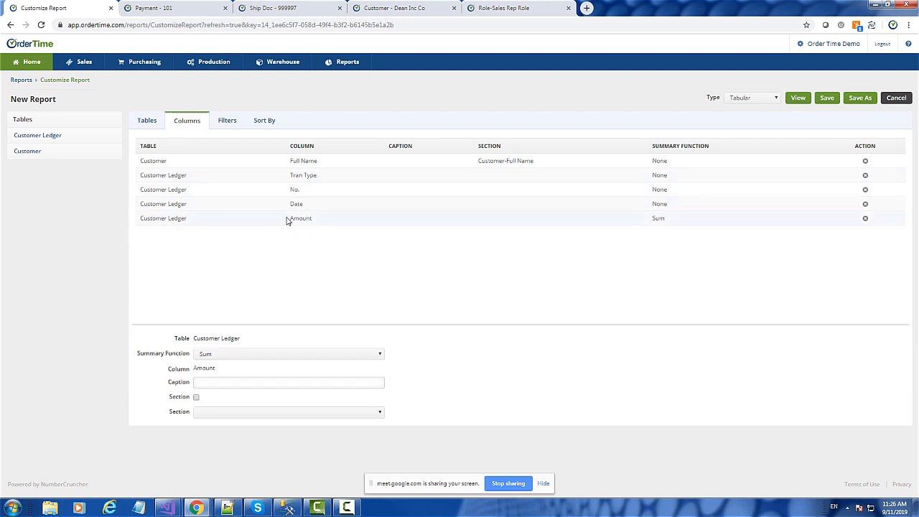
Step: Run the Customer Ledger report again to review each customer's summed amount, and return to the home page
left_click(800, 101)
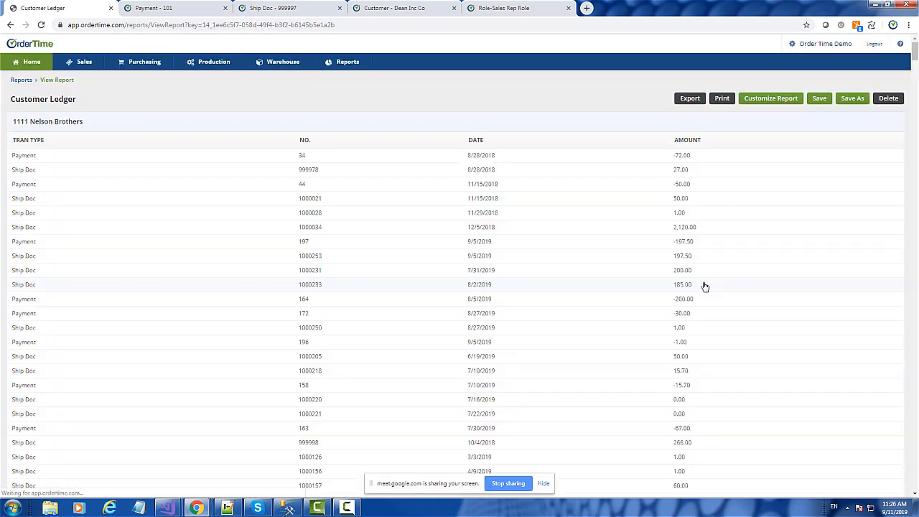
scroll(709, 288, "down", 5)
scroll(709, 288, "down", 15)
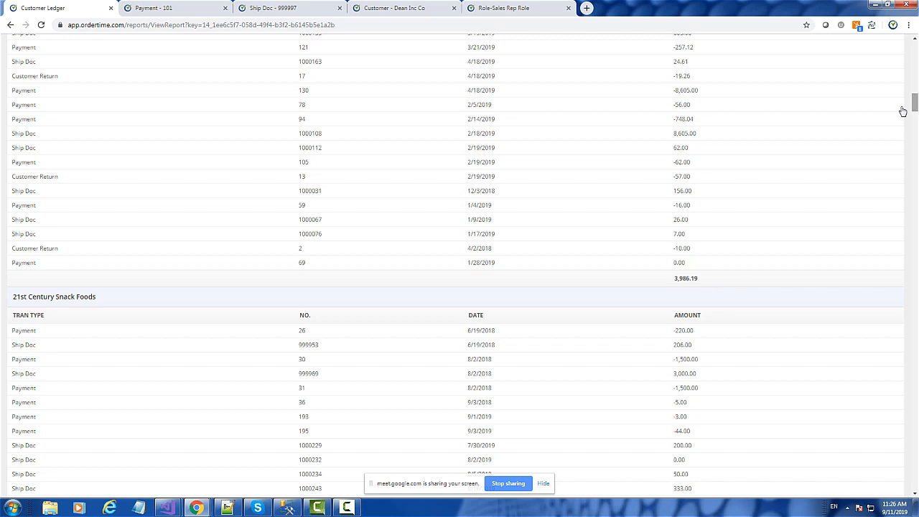
left_click_drag(916, 106, 916, 47)
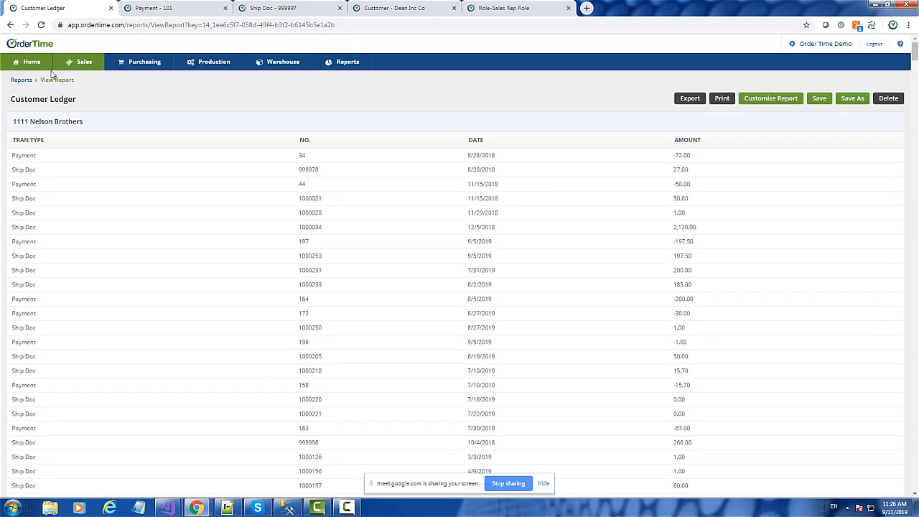
left_click(20, 69)
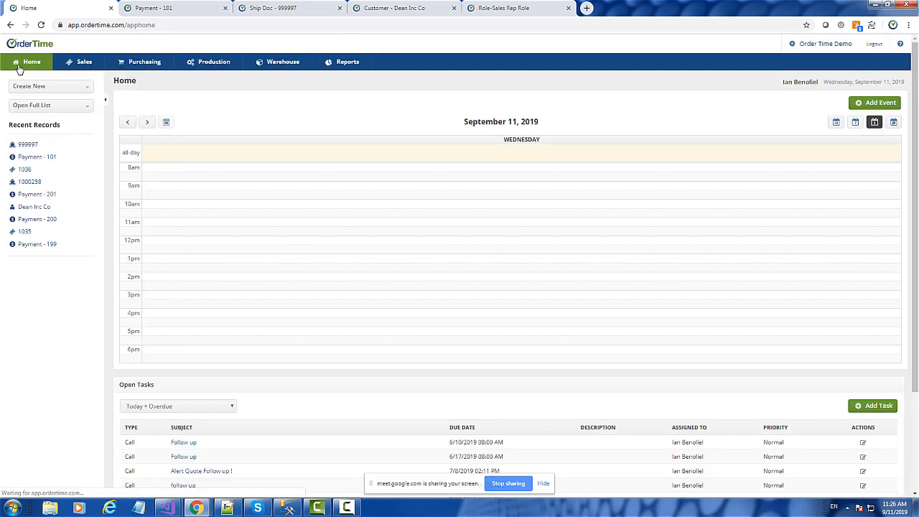
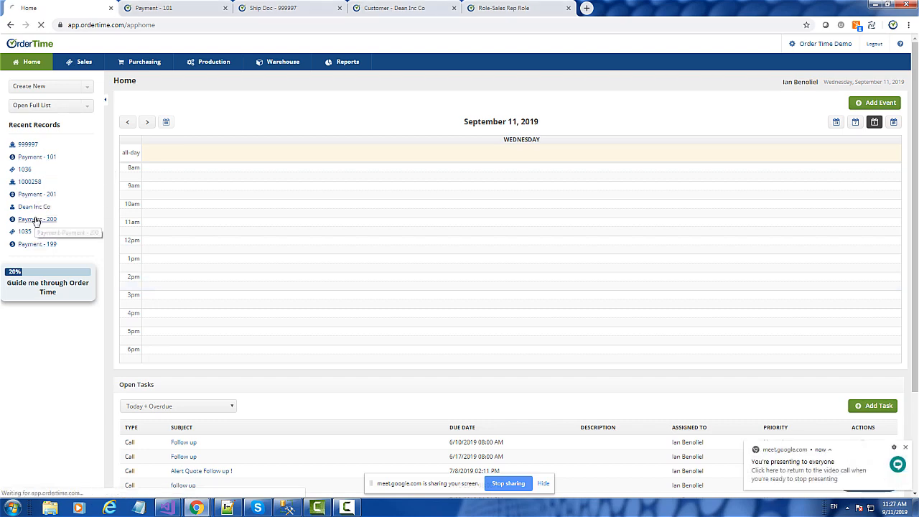
Step: Check Payment 200, and start a refund of Payment 201 with the amount set to 400
left_click(36, 219)
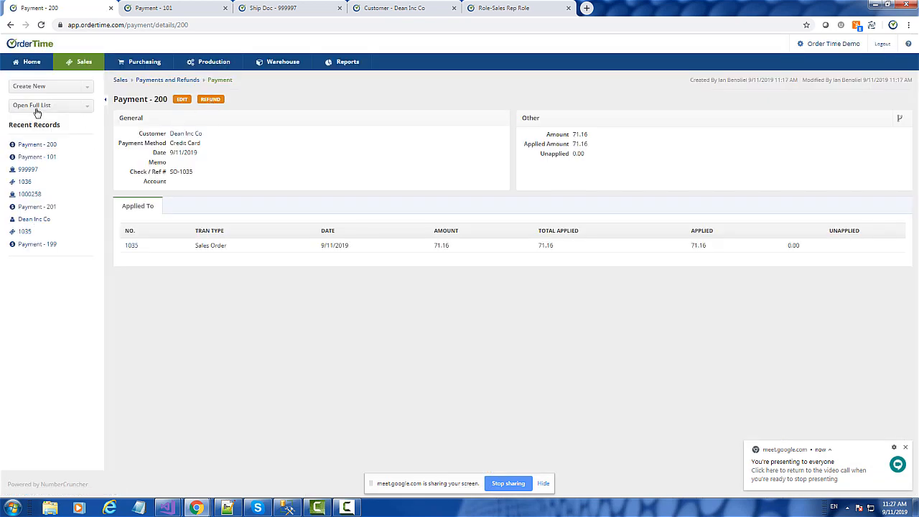
left_click(39, 209)
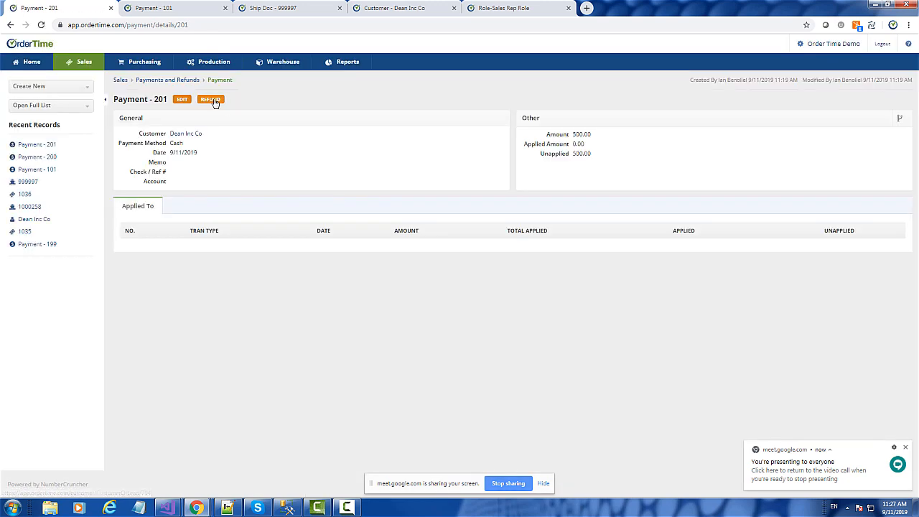
left_click(212, 100)
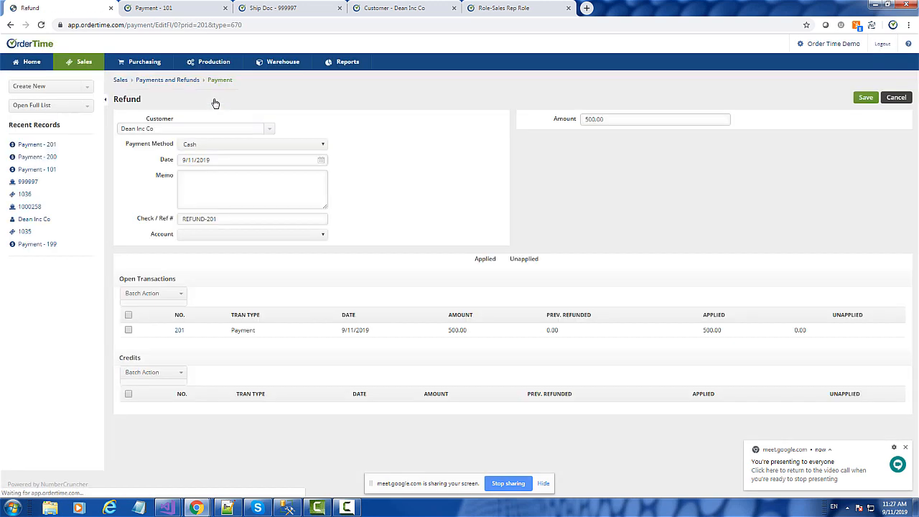
left_click(610, 116)
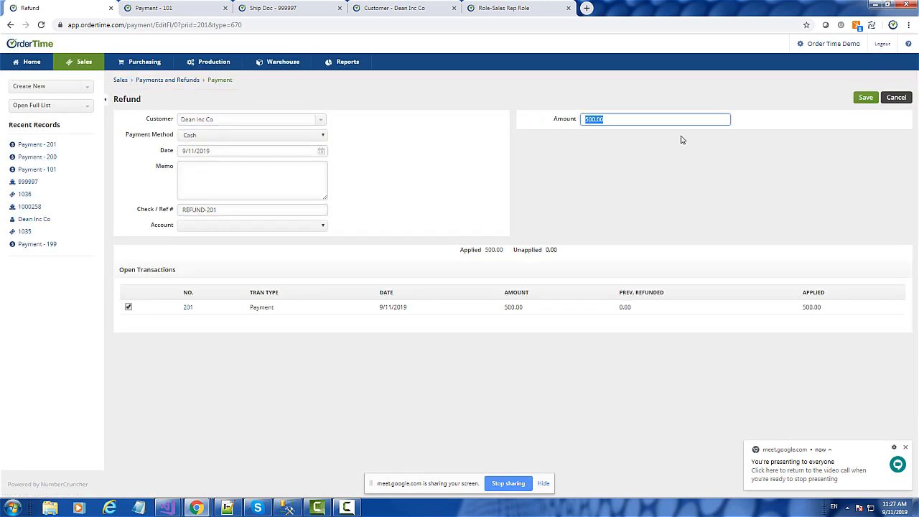
type("440000")
left_click(709, 146)
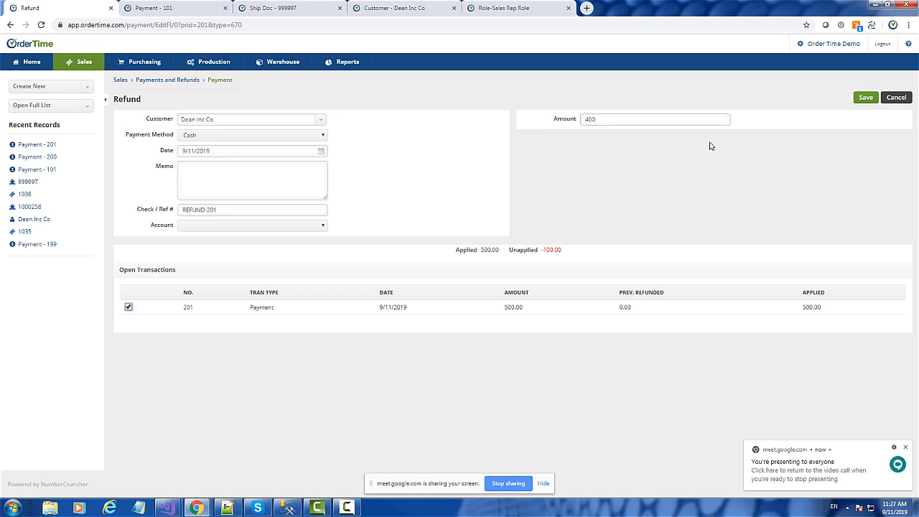
Step: Set the refund's applied amount against payment 201 to 400, save the refund, and reopen payment 201
left_click(129, 308)
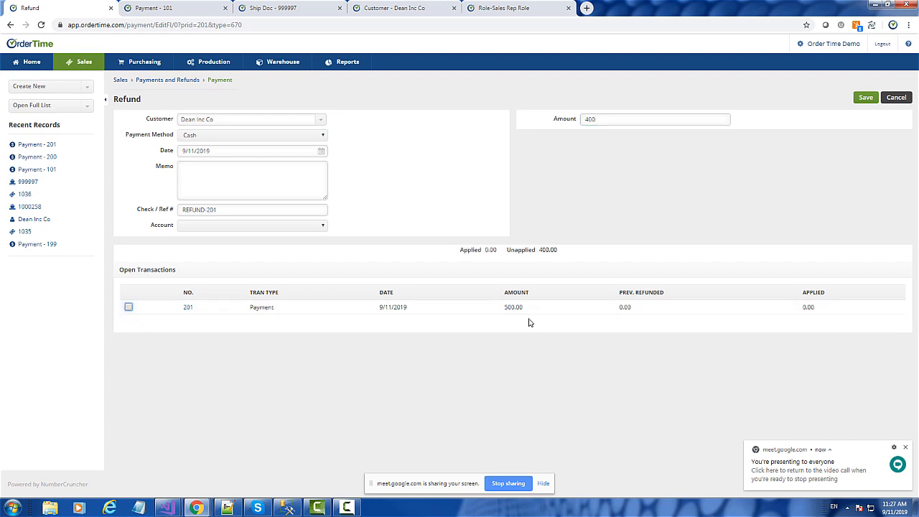
left_click(129, 308)
left_click(507, 312)
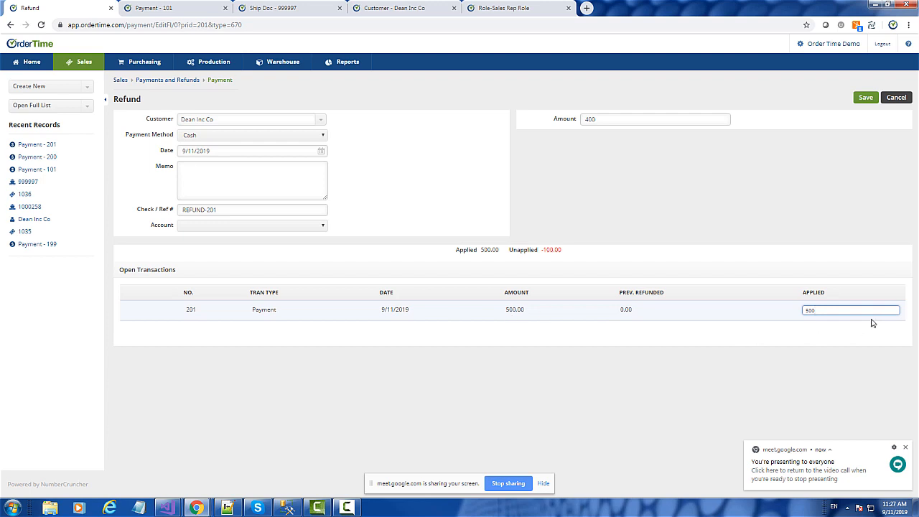
left_click_drag(873, 319, 786, 316)
type("4")
left_click(693, 375)
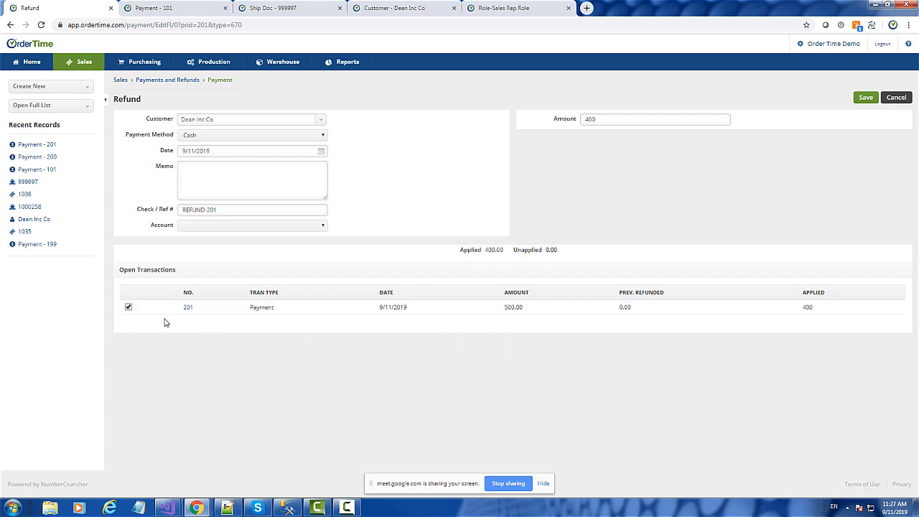
left_click(866, 99)
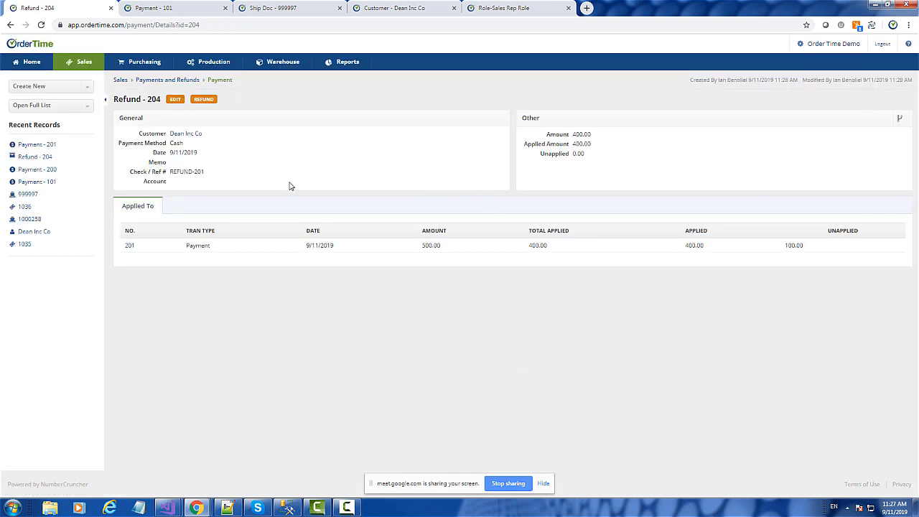
left_click(129, 246)
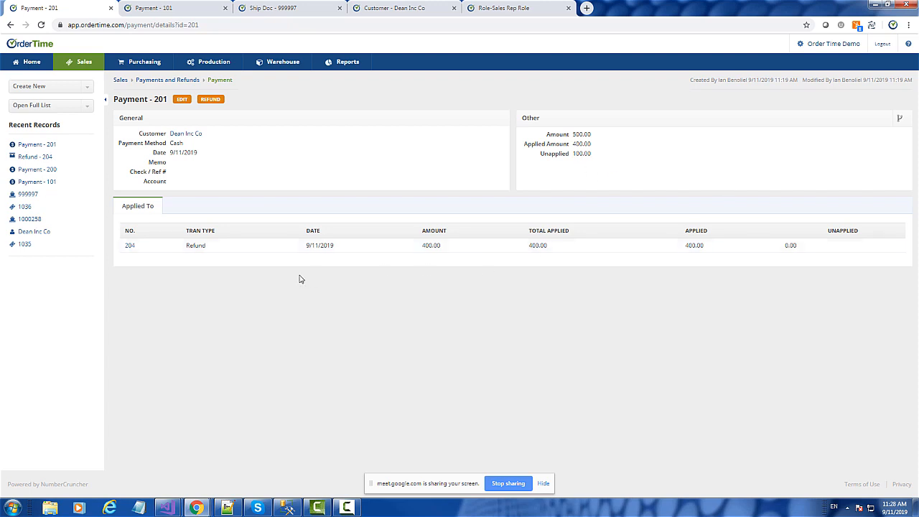
Step: Start a new payment for the customer Dean Inc Co with Credit Card as the payment method
left_click(36, 87)
scroll(50, 161, "down", 3)
scroll(52, 163, "down", 3)
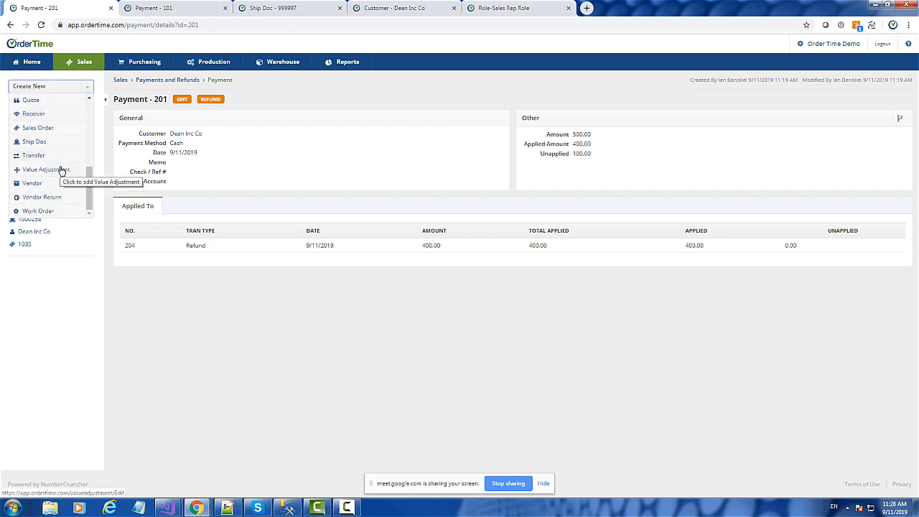
scroll(61, 170, "up", 2)
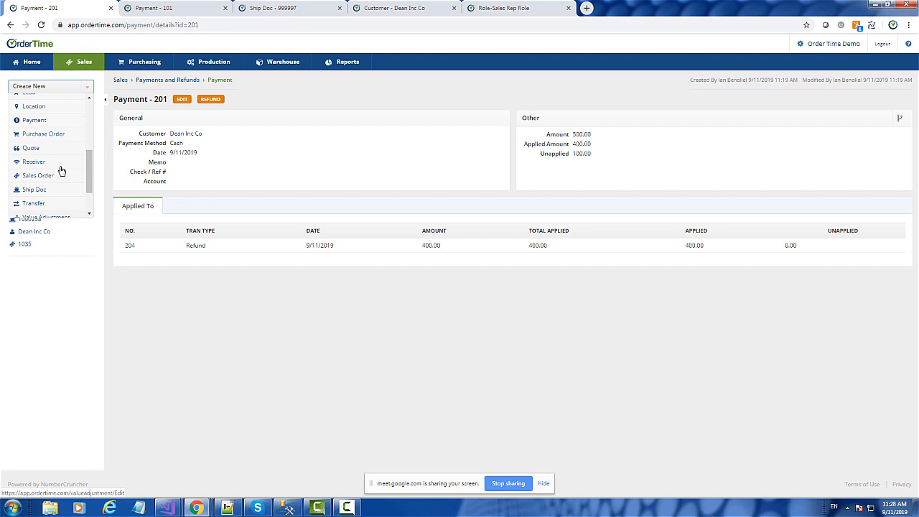
left_click(42, 120)
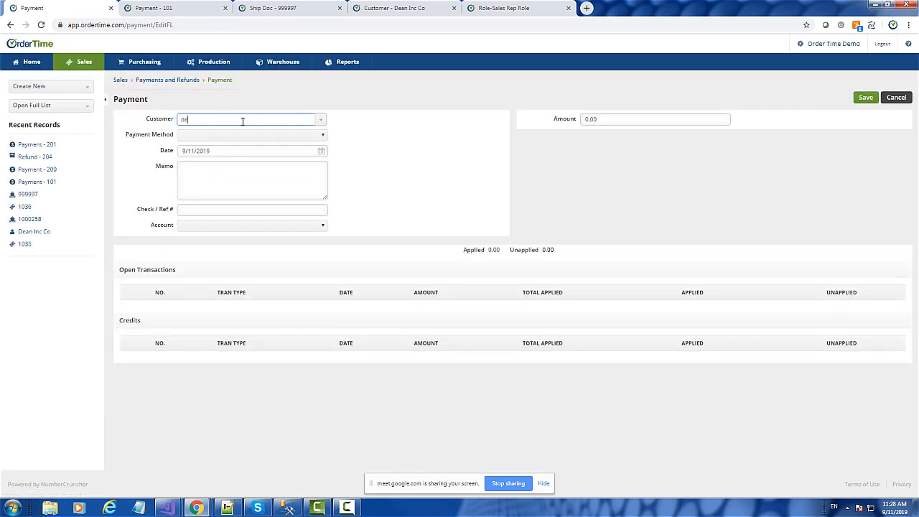
type("dean")
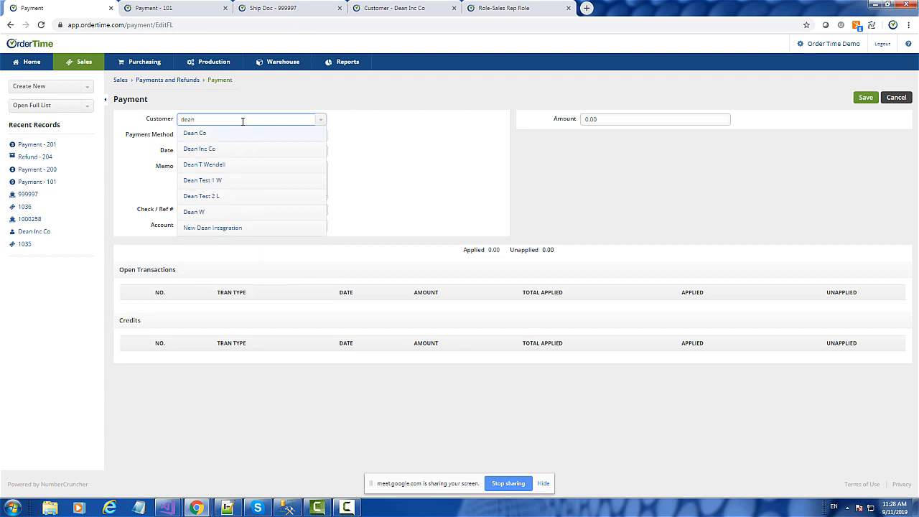
left_click(217, 153)
left_click(215, 134)
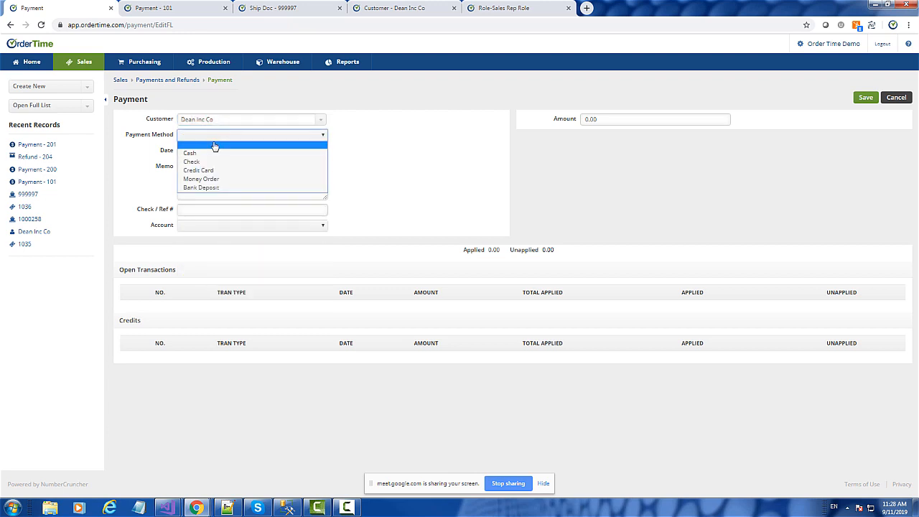
left_click(204, 170)
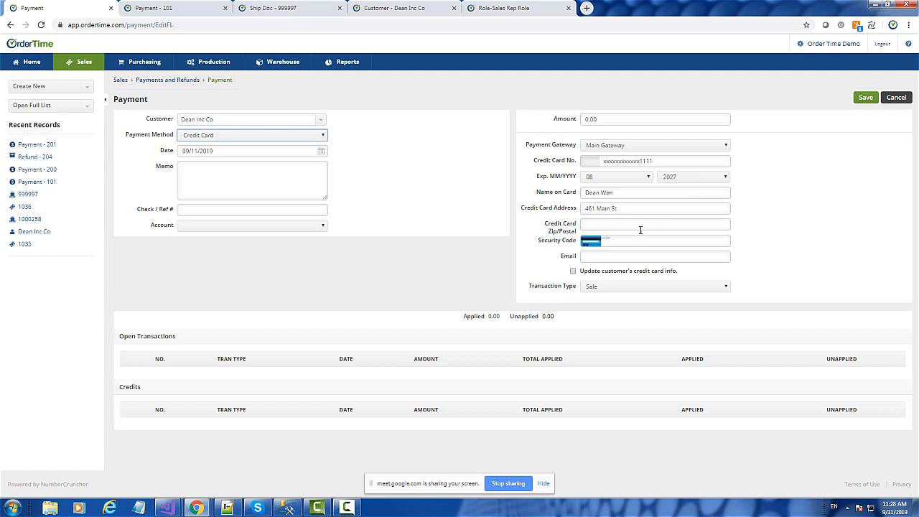
Step: Fill in the card's zip code and security code, and set the transaction type to Authorize
left_click(616, 228)
type("33021")
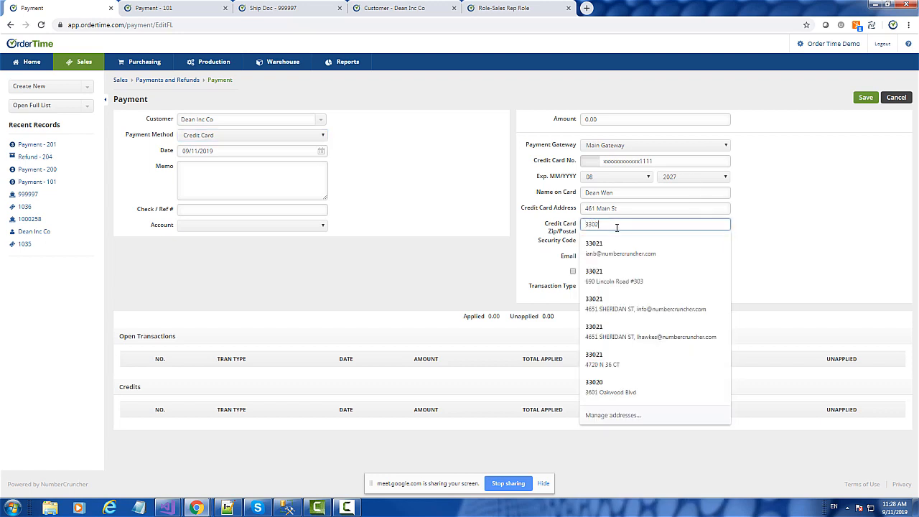
key("Tab")
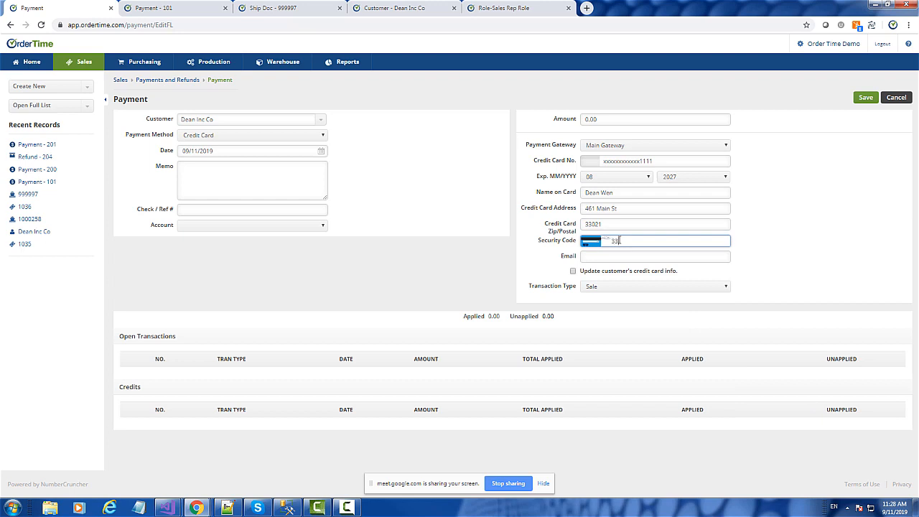
left_click(635, 289)
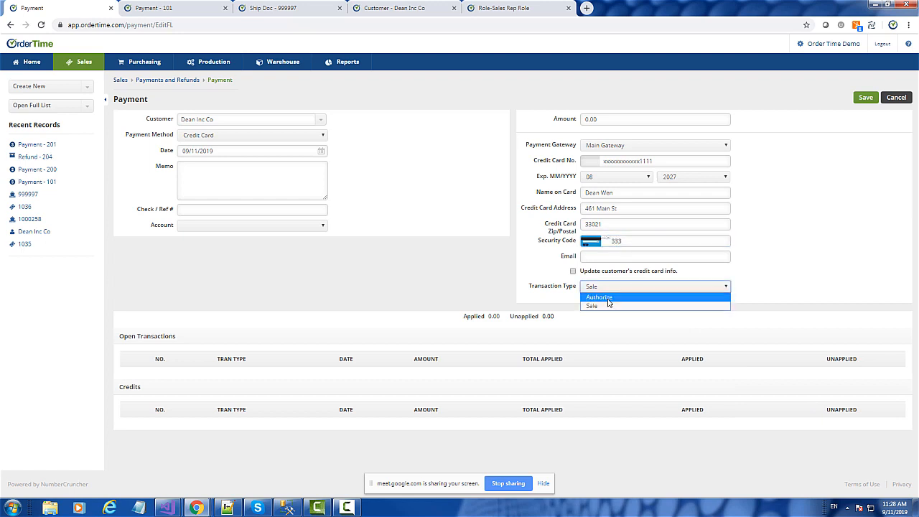
left_click(608, 298)
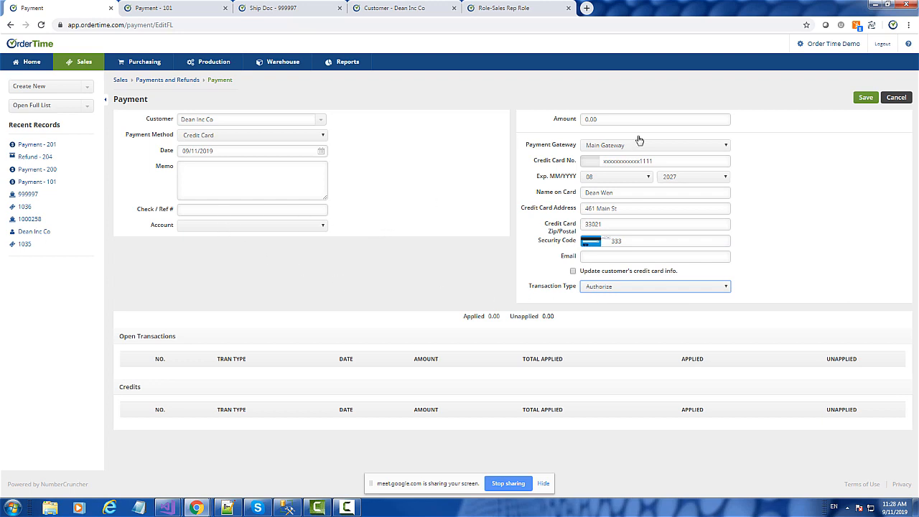
Step: Save the card authorization with an amount of 45, and void that payment
left_click(551, 118)
type("45")
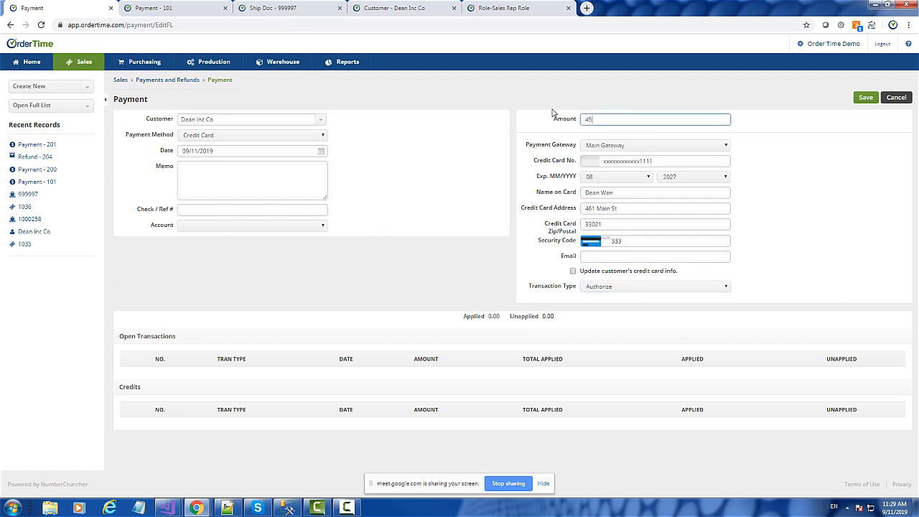
left_click(802, 140)
left_click(866, 98)
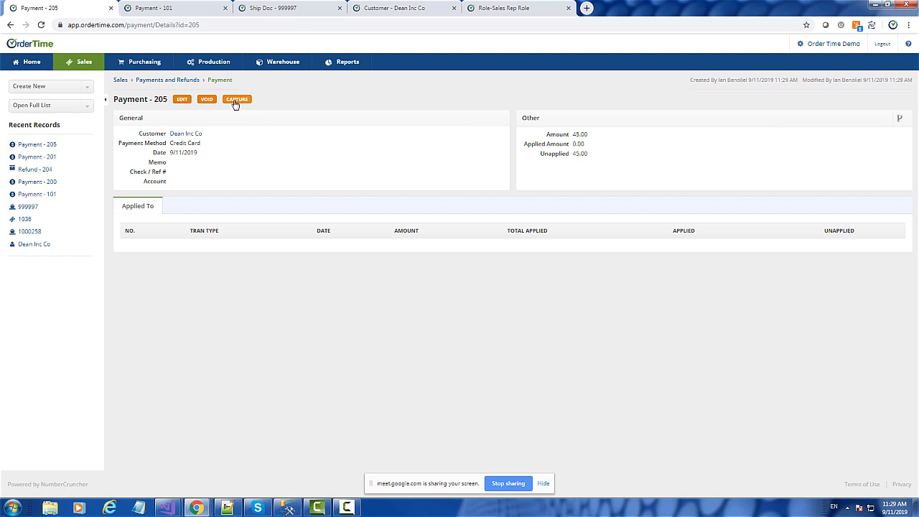
left_click(206, 100)
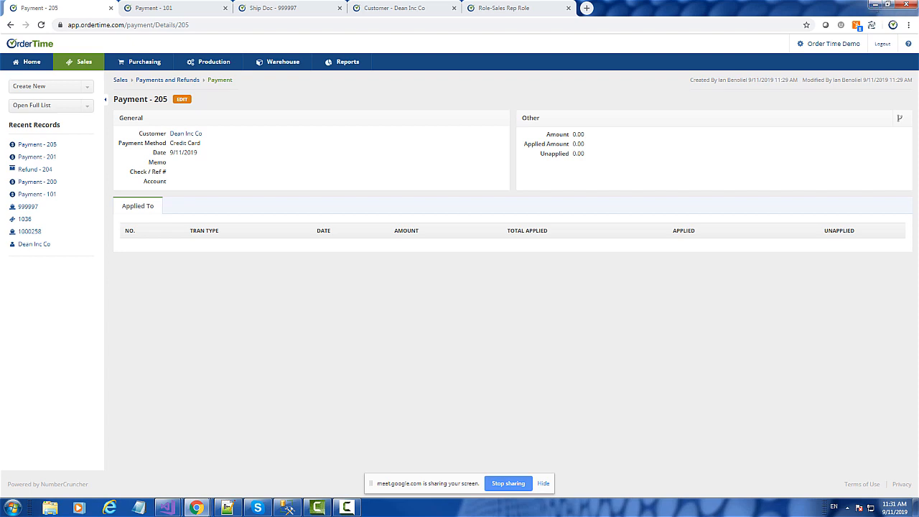
Step: Switch to QuickBooks Online and open a new Receive Payment form
left_click_drag(716, 56, 358, 8)
left_click(390, 309)
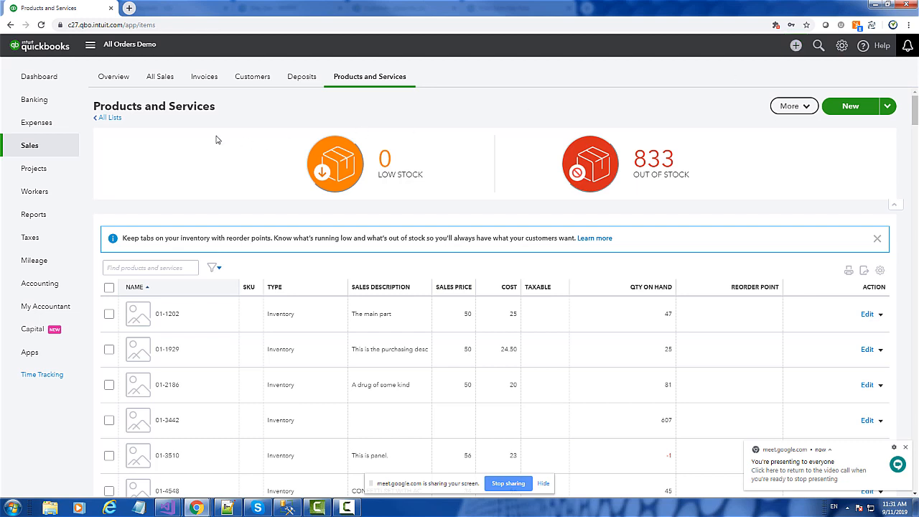
left_click(796, 48)
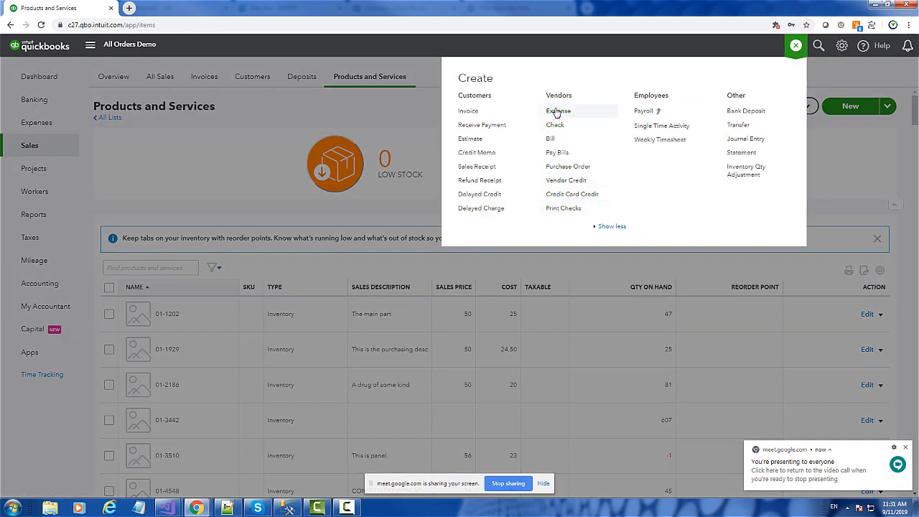
left_click(481, 126)
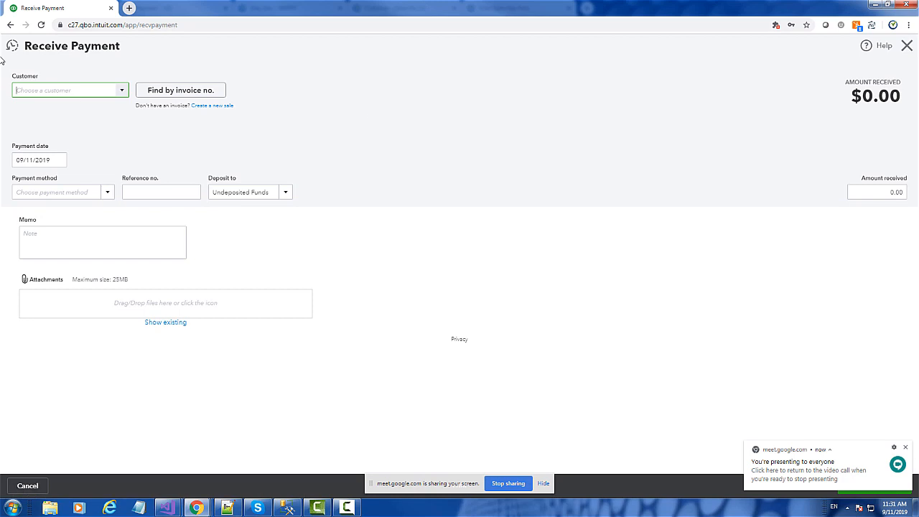
Step: Examine the deposit account and customer fields of the Receive Payment form, and close it without saving
left_click(278, 190)
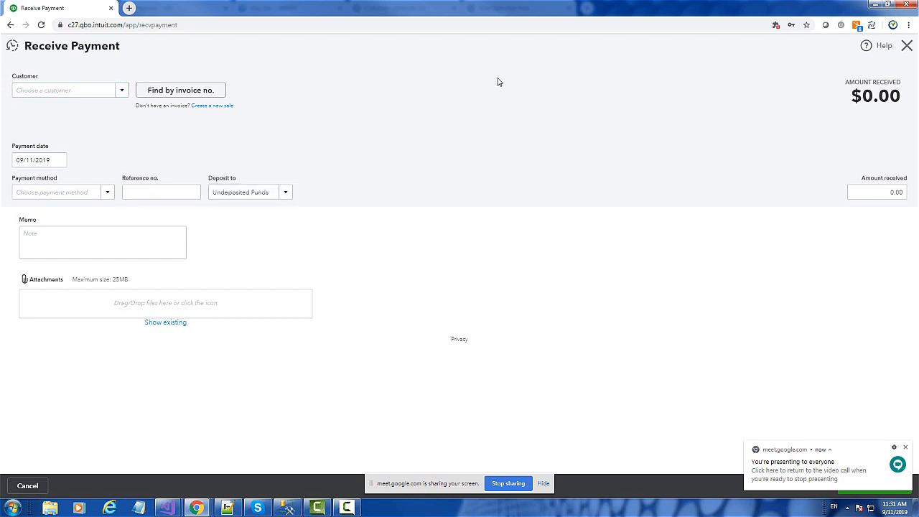
left_click(48, 91)
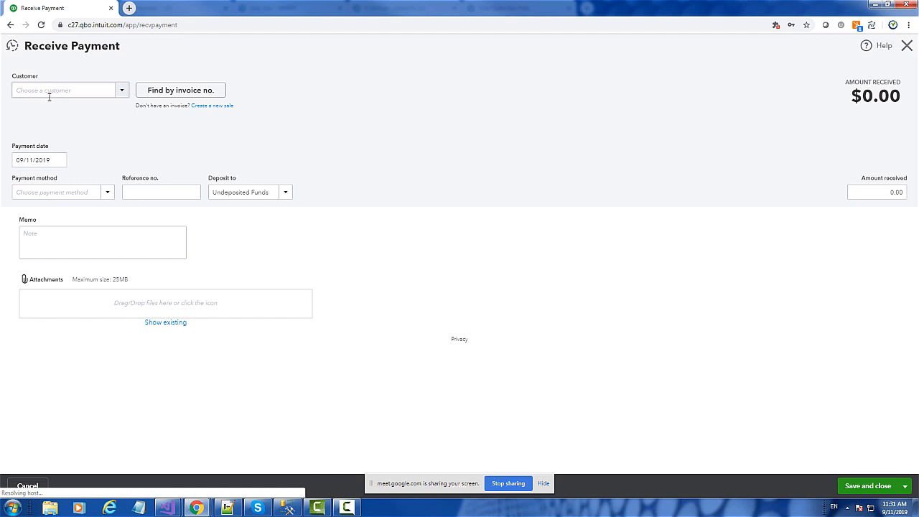
left_click(122, 91)
left_click(122, 92)
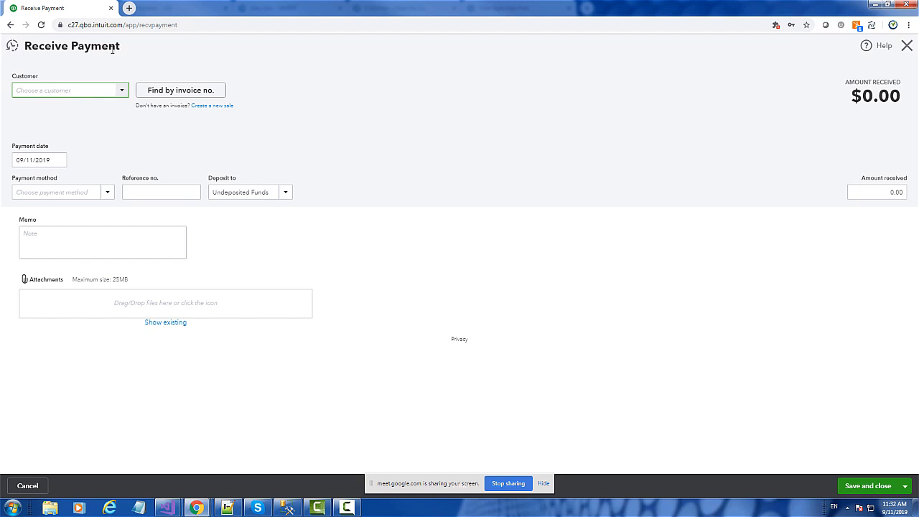
left_click_drag(125, 47, 24, 46)
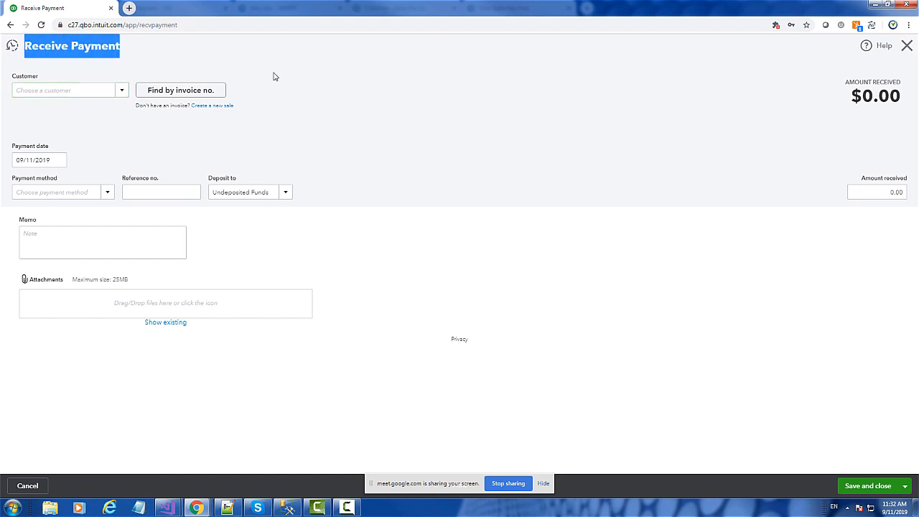
left_click(906, 45)
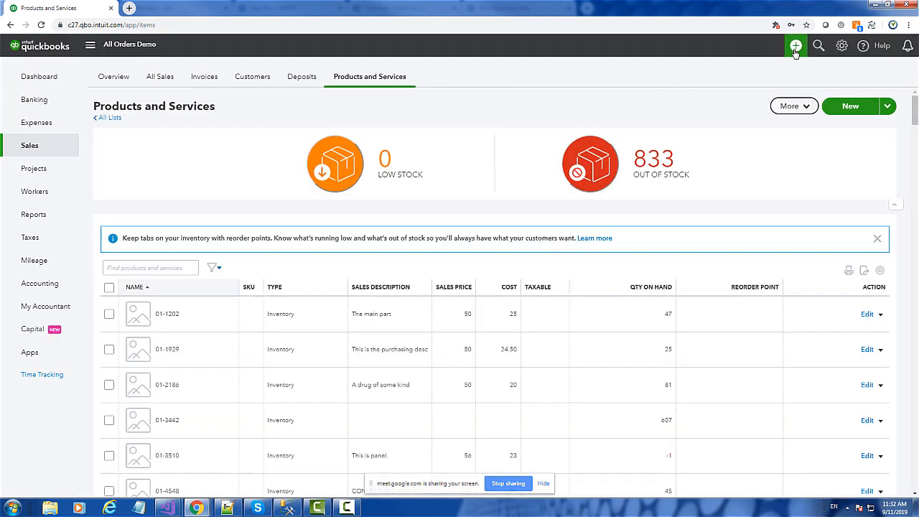
Step: Open a new Bank Deposit, review the list of payments available to include, and close it without saving
left_click(796, 49)
left_click(748, 114)
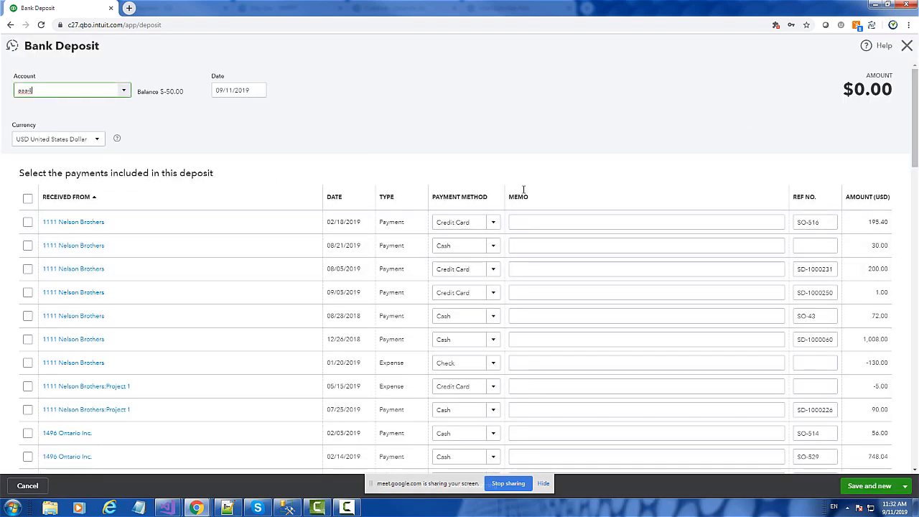
scroll(524, 190, "down", 3)
scroll(531, 201, "up", 3)
scroll(595, 207, "down", 3)
scroll(722, 140, "up", 3)
left_click(909, 48)
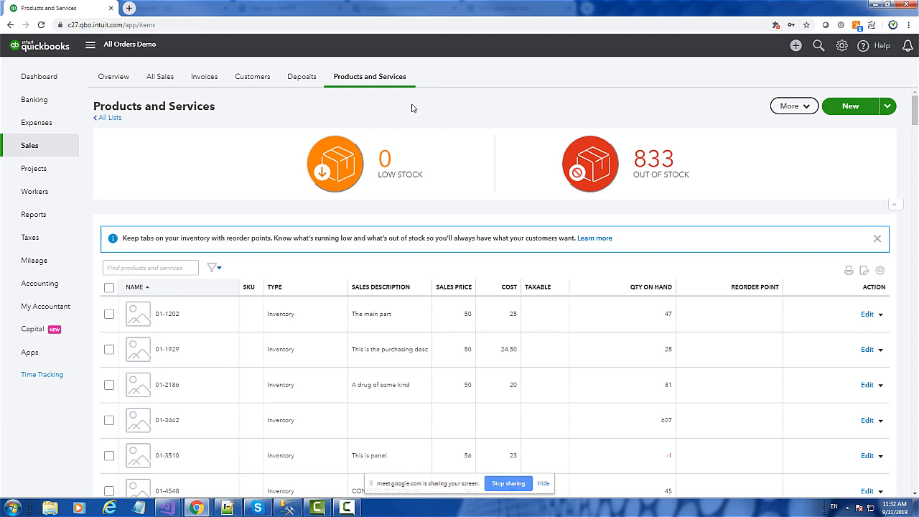
Step: Open a new Receive Payment form, examine its deposit account field, and close the form without saving
left_click(796, 47)
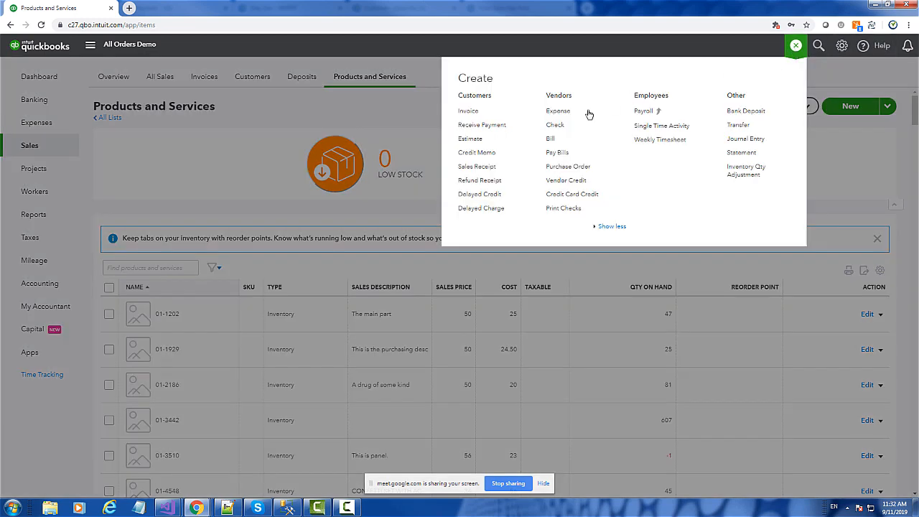
left_click(478, 127)
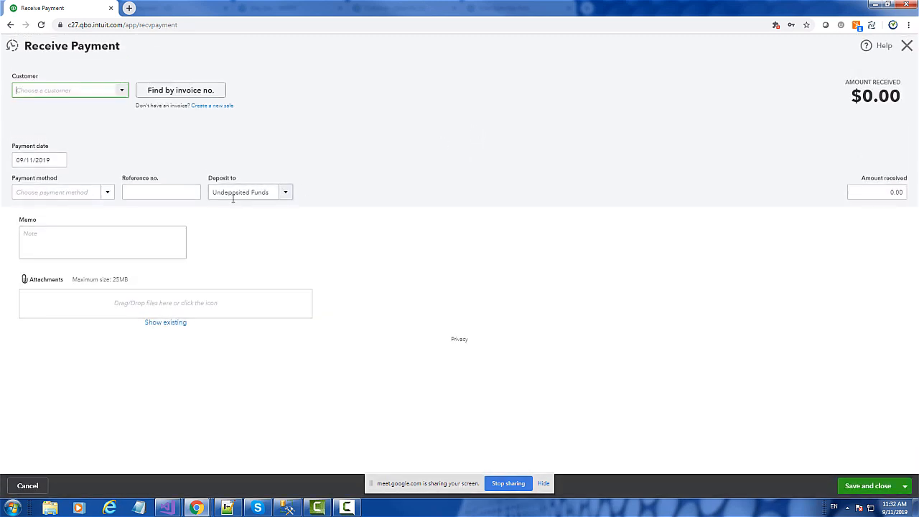
left_click(274, 196)
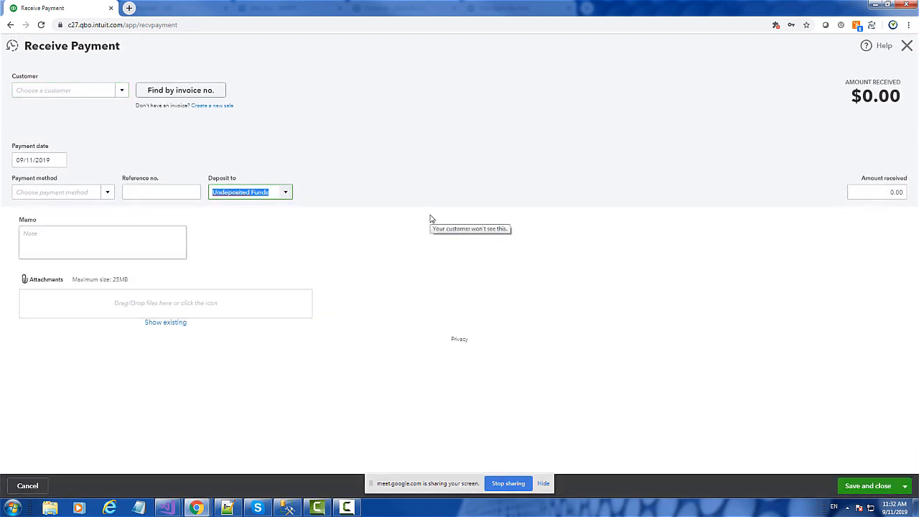
left_click(907, 45)
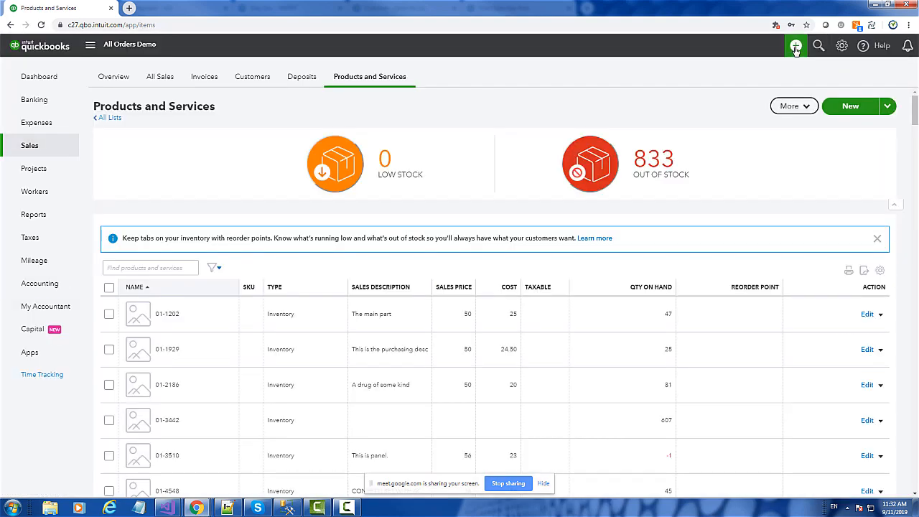
Step: Record a bank deposit to account aaa4 with the 1111 Nelson Brothers payments dated 02/18/2019, 08/21/2019 and 08/05/2019
left_click(795, 49)
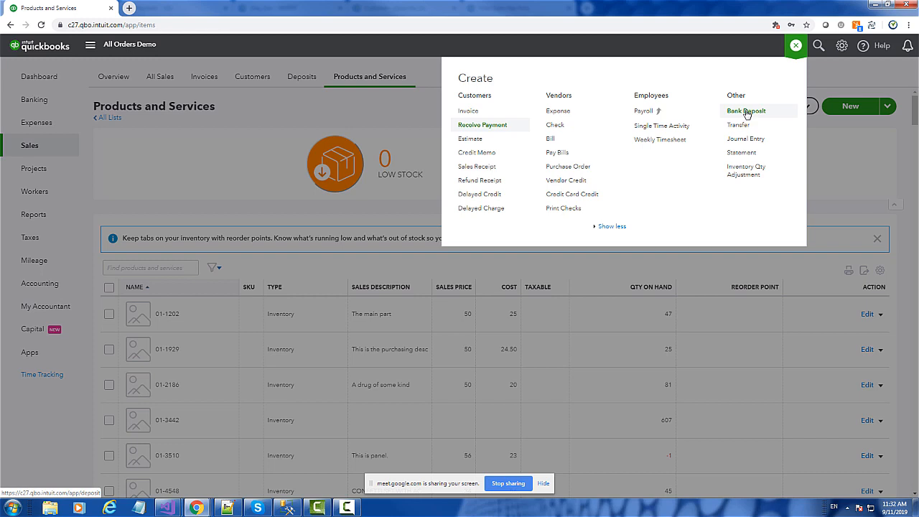
left_click(747, 113)
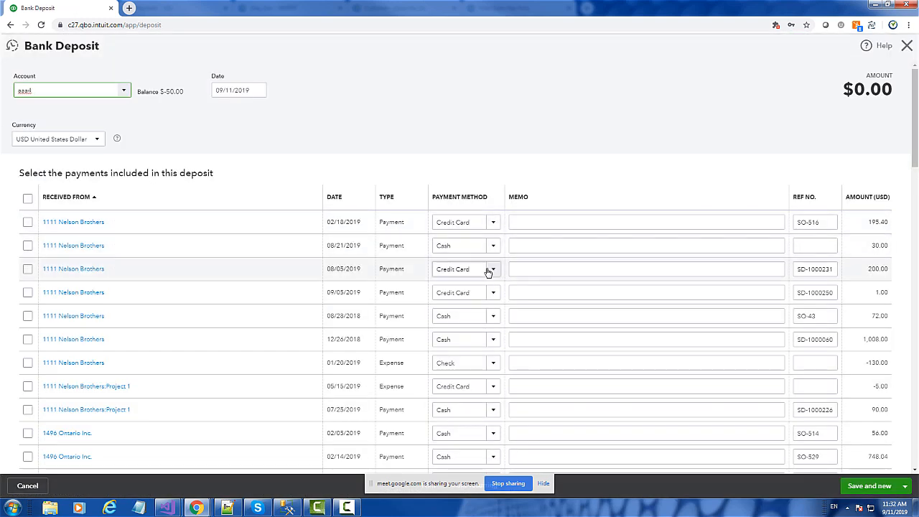
left_click(27, 222)
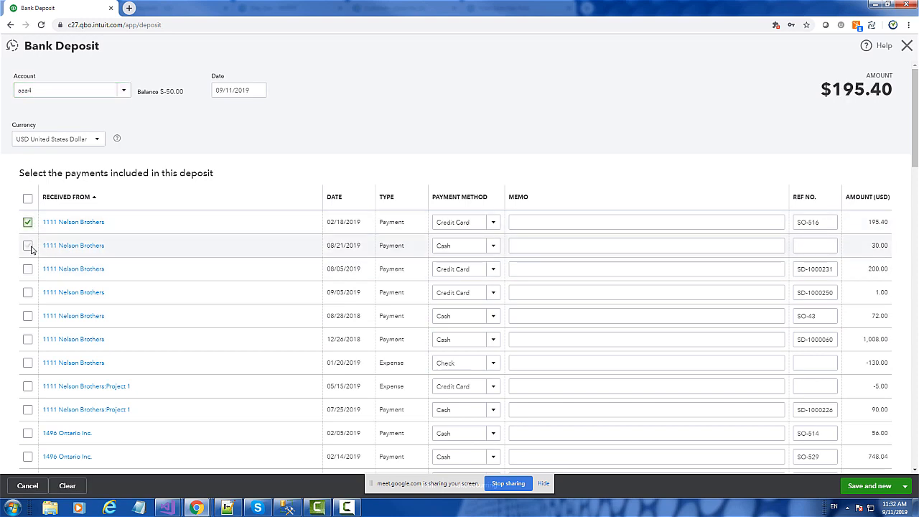
left_click(27, 246)
left_click(27, 268)
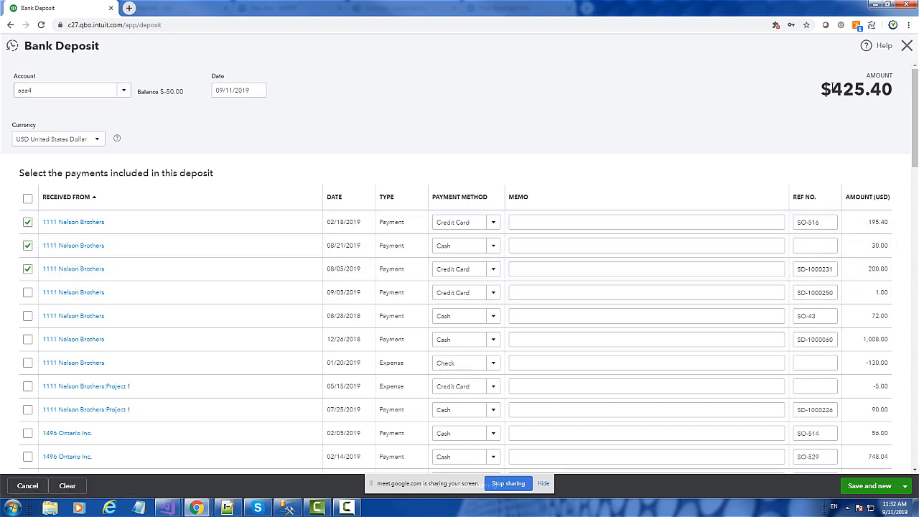
left_click_drag(828, 89, 898, 89)
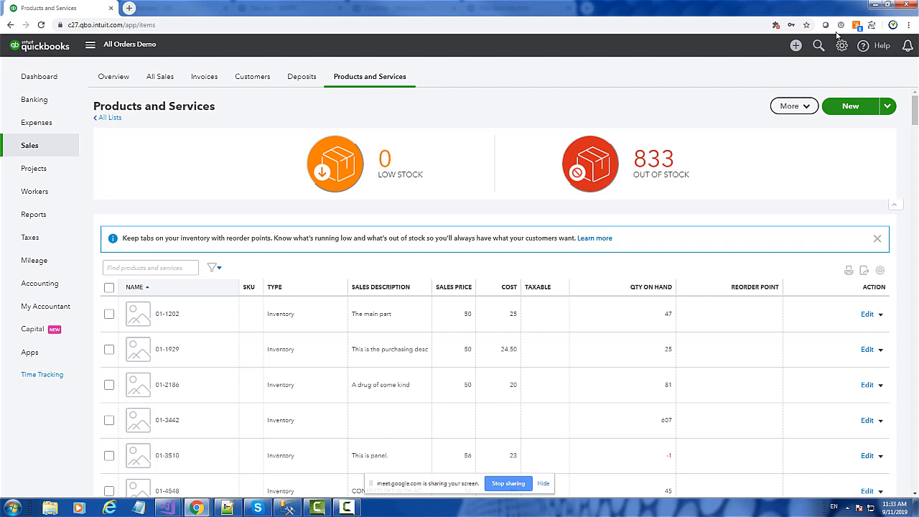
Step: Switch back to the Order Time browser window
left_click(796, 45)
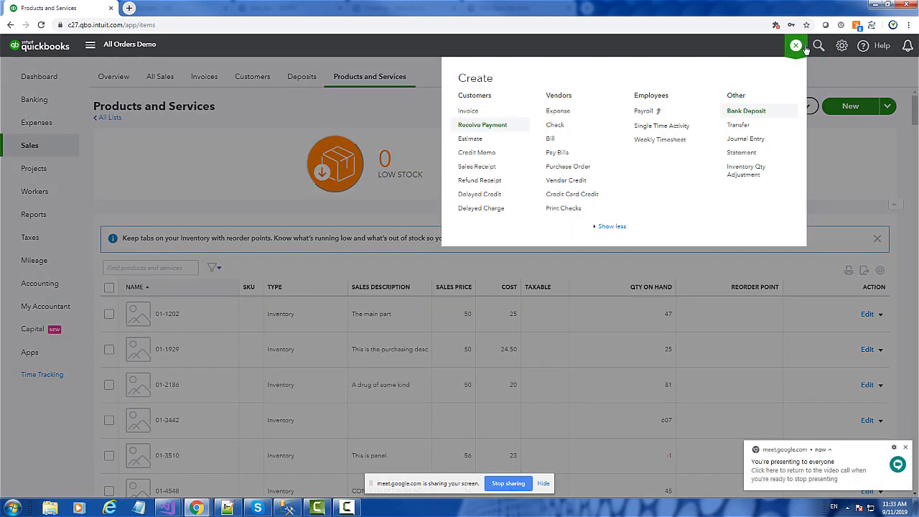
left_click(801, 46)
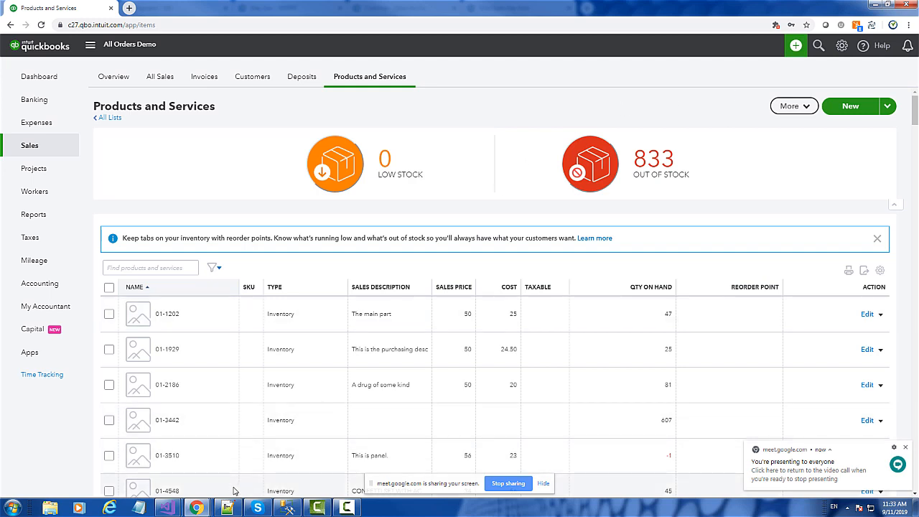
mouse_move(196, 508)
left_click(163, 466)
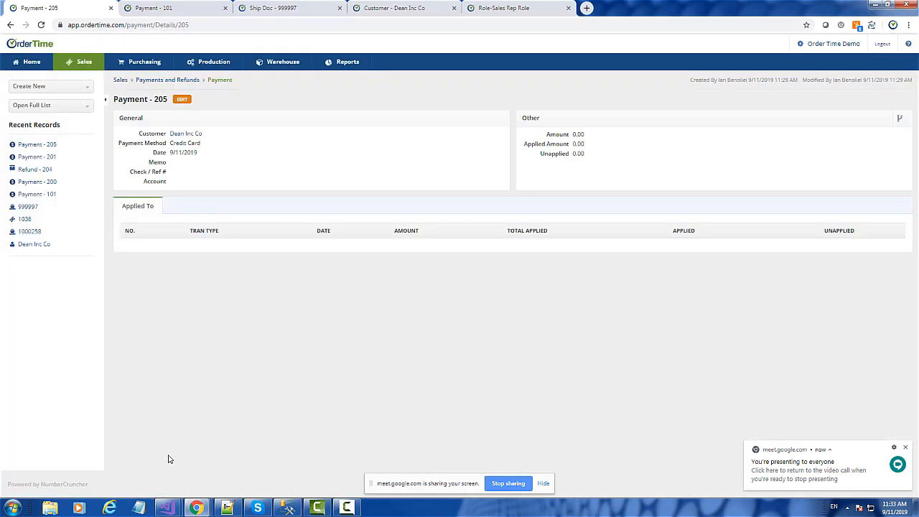
Step: Open the Payment Methods profile list in the admin settings and examine the available deposit account options
left_click(832, 50)
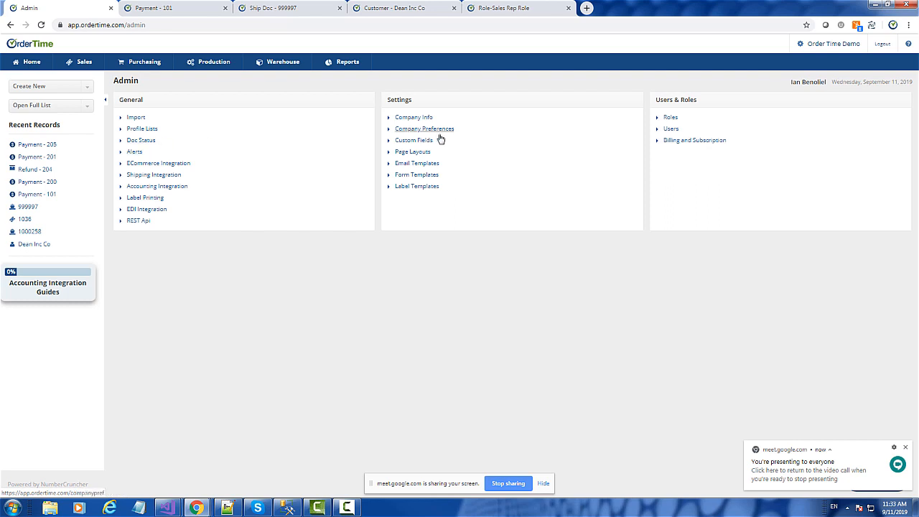
left_click(151, 130)
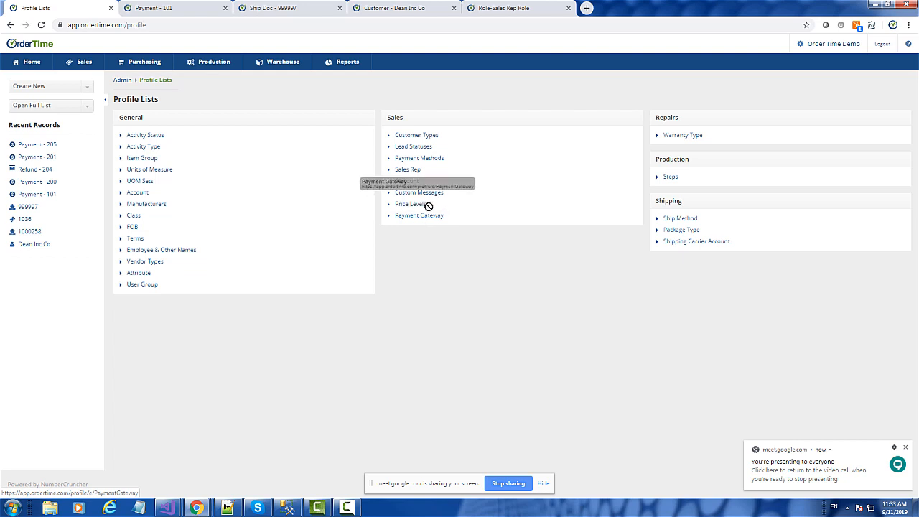
left_click(421, 158)
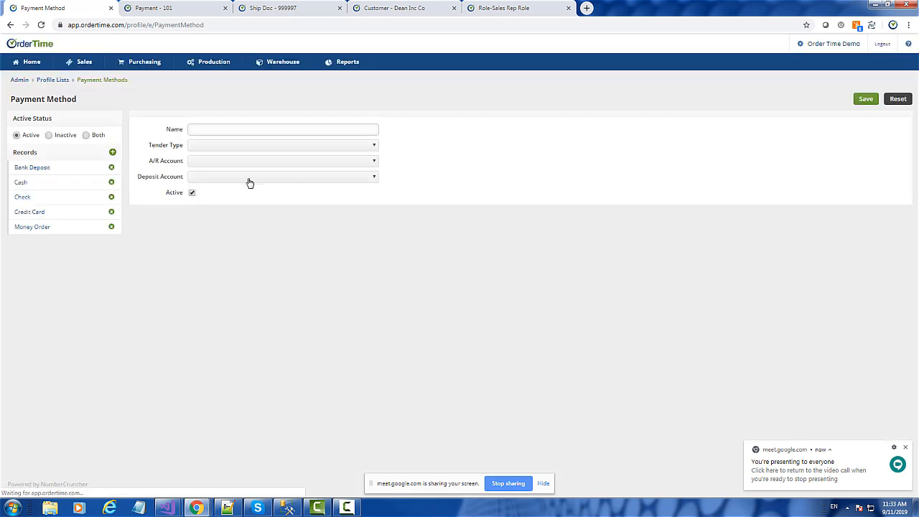
left_click(220, 178)
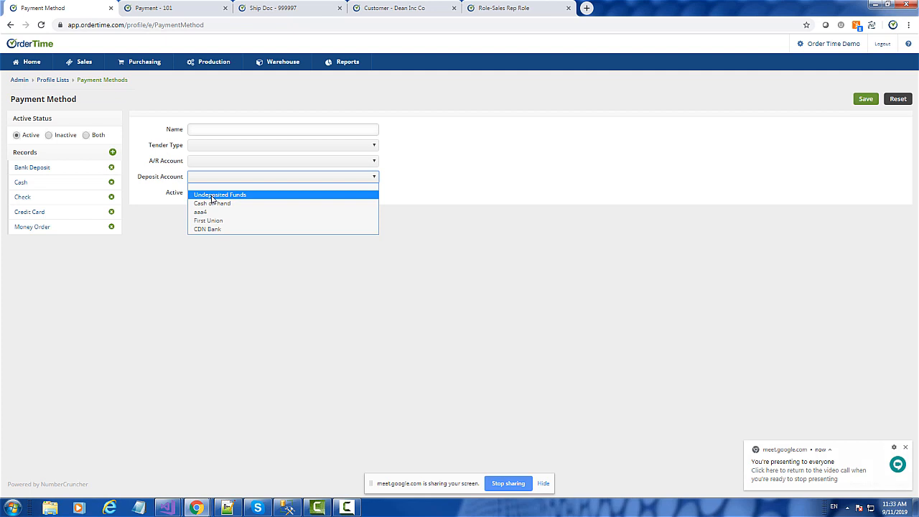
left_click(525, 163)
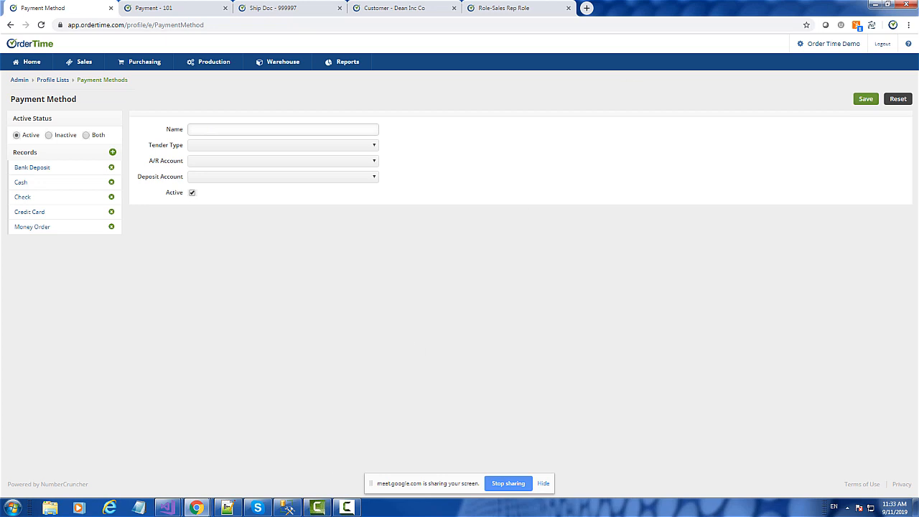
Step: Open QuickBooks Online at qbo.intuit.com in a new browser tab and display the log of all activity
left_click(587, 8)
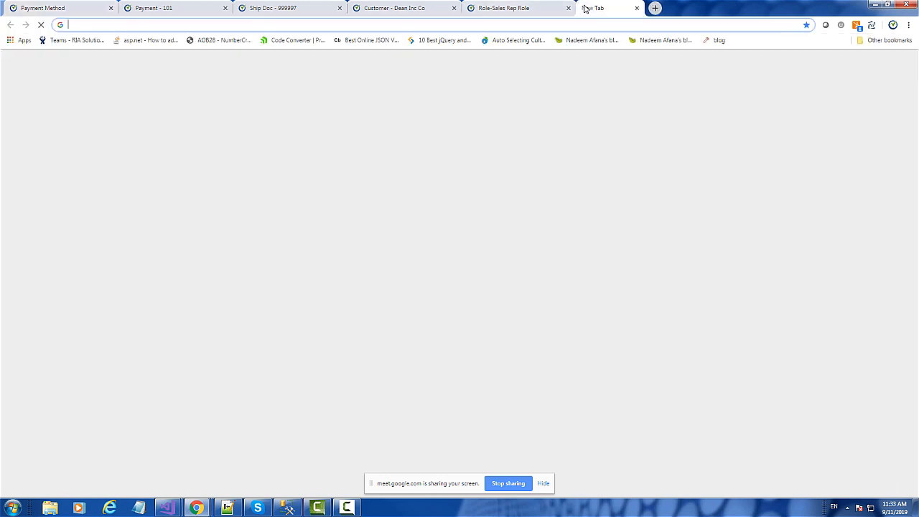
type("qbo.intuit.com")
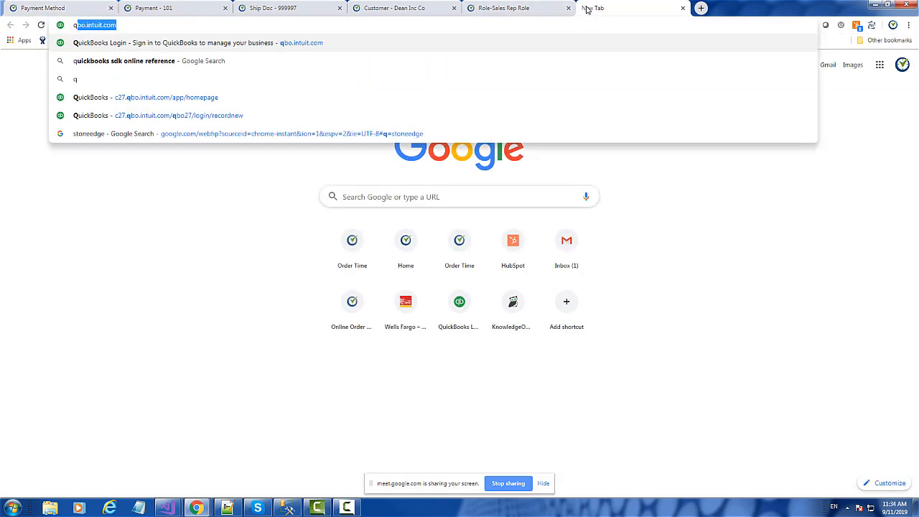
key("Return")
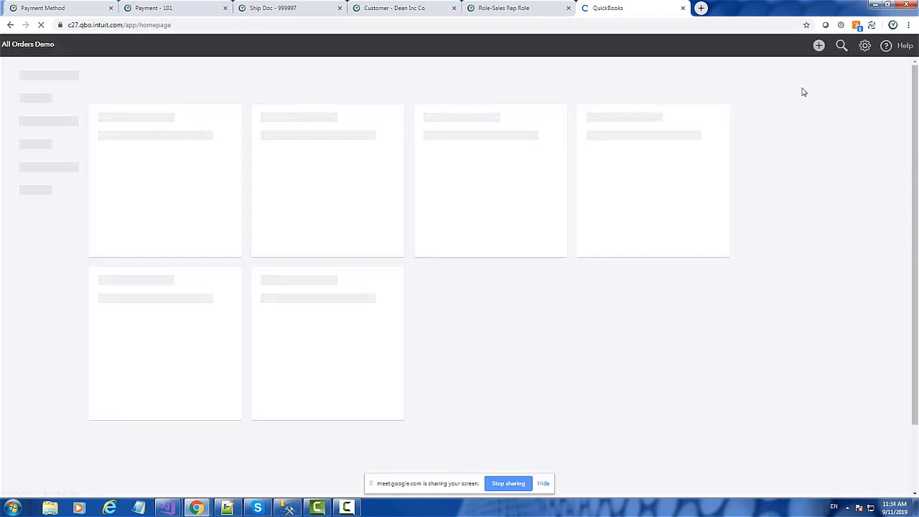
left_click(819, 47)
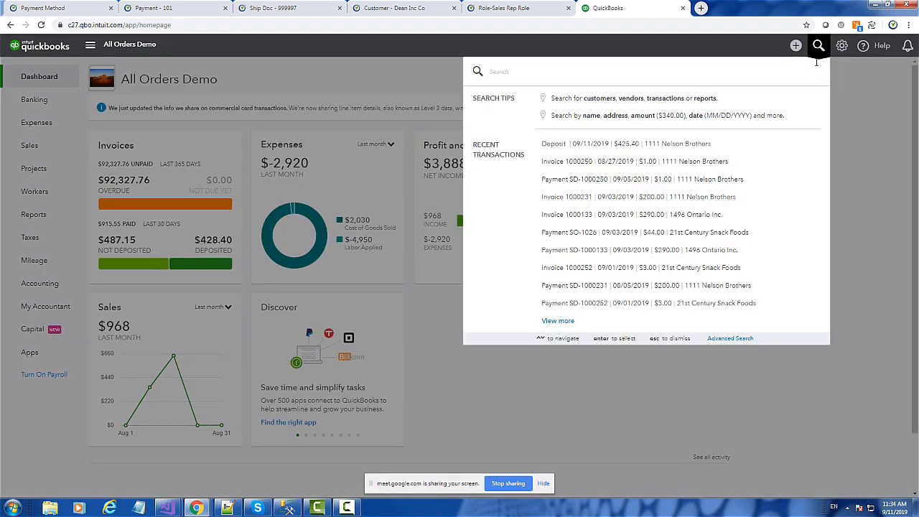
left_click(817, 45)
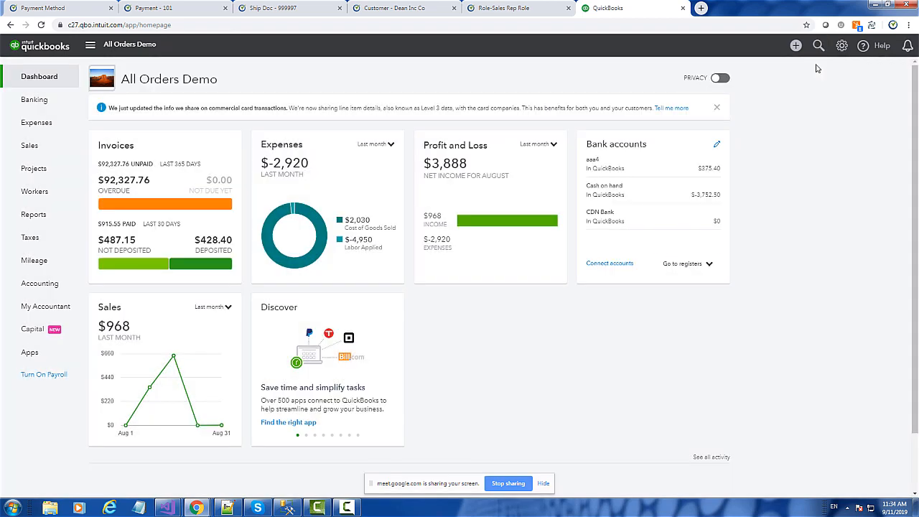
left_click(713, 458)
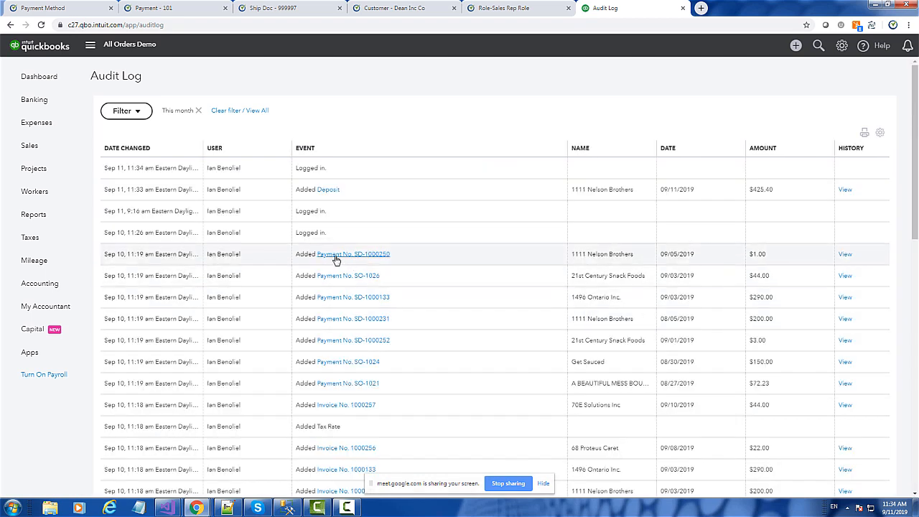
Step: Open the 09/05/2019 payment from 1111 Nelson Brothers, review its deposit account and applied invoice, and close it
left_click(341, 257)
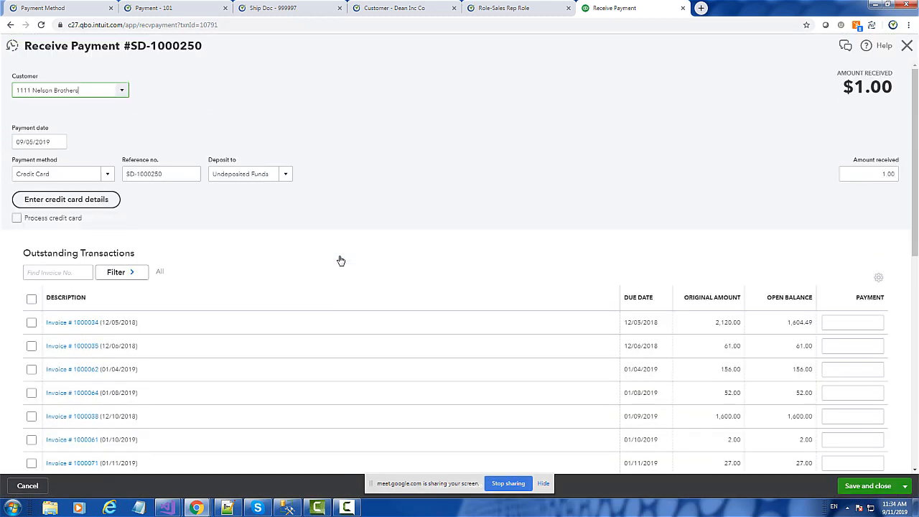
scroll(507, 306, "down", 5)
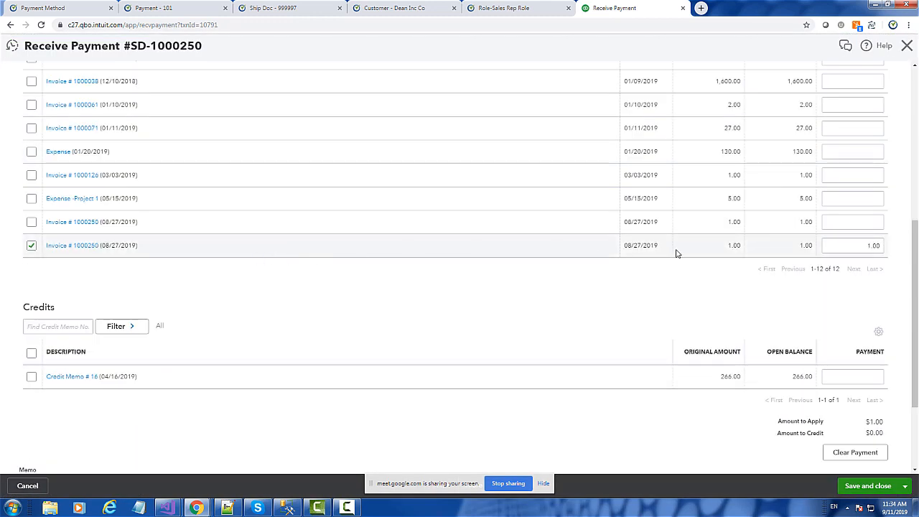
scroll(453, 271, "up", 5)
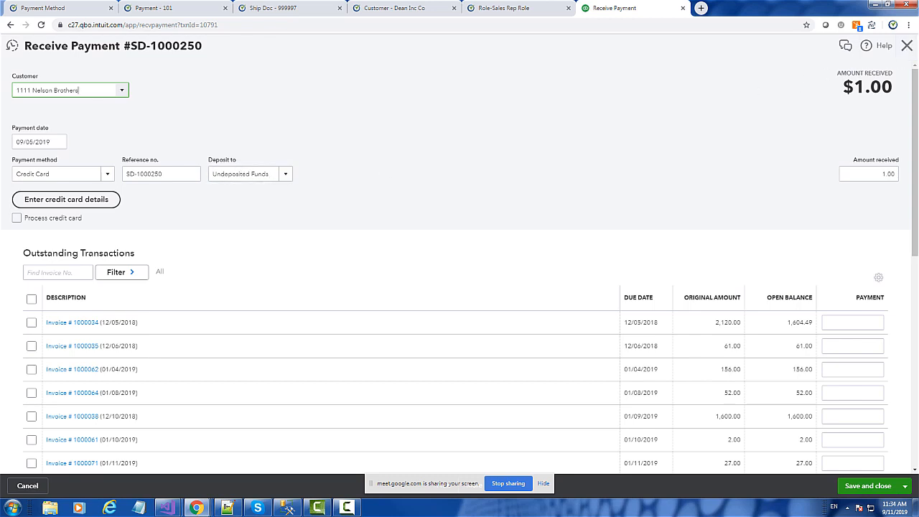
left_click(908, 48)
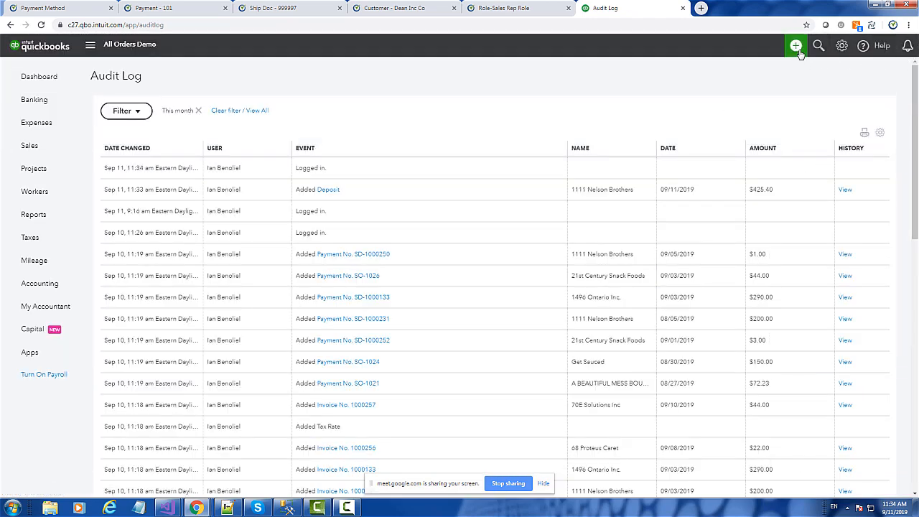
Step: Open a new Bank Deposit and review the list of payments available to include
left_click(795, 46)
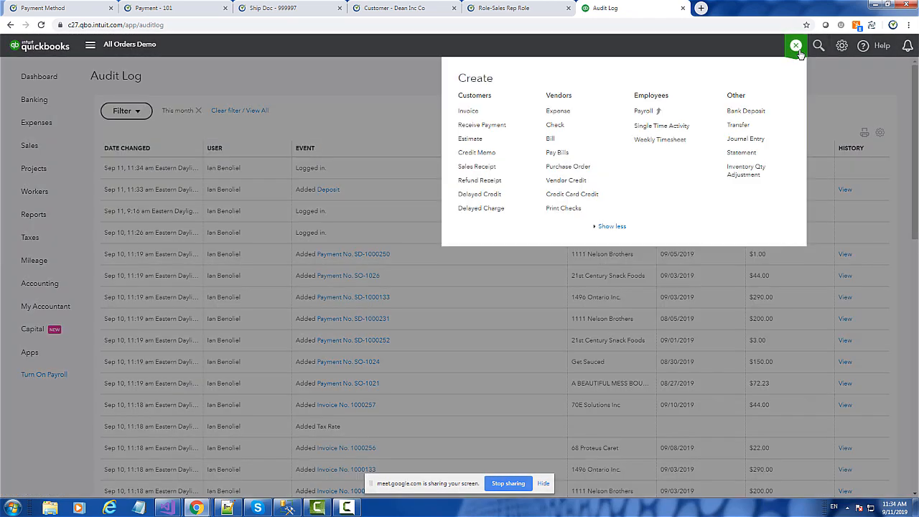
left_click(746, 112)
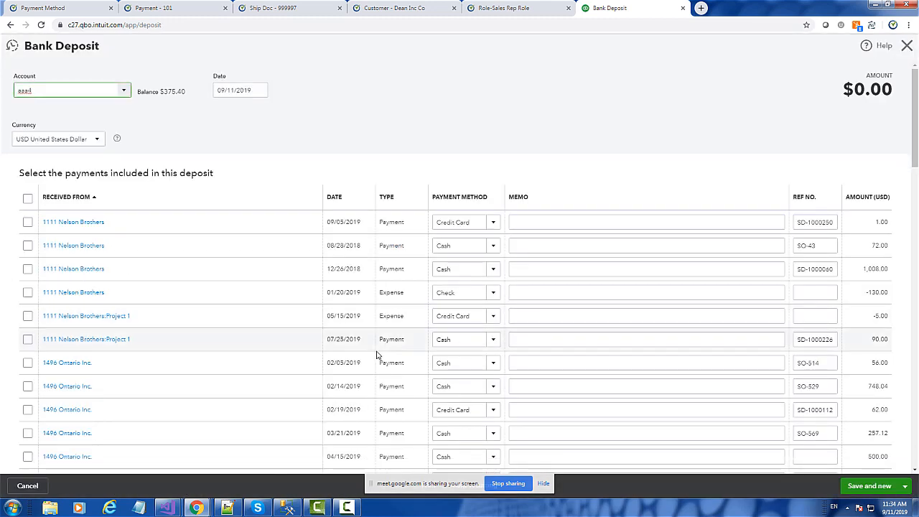
scroll(376, 355, "down", 10)
scroll(403, 362, "down", 5)
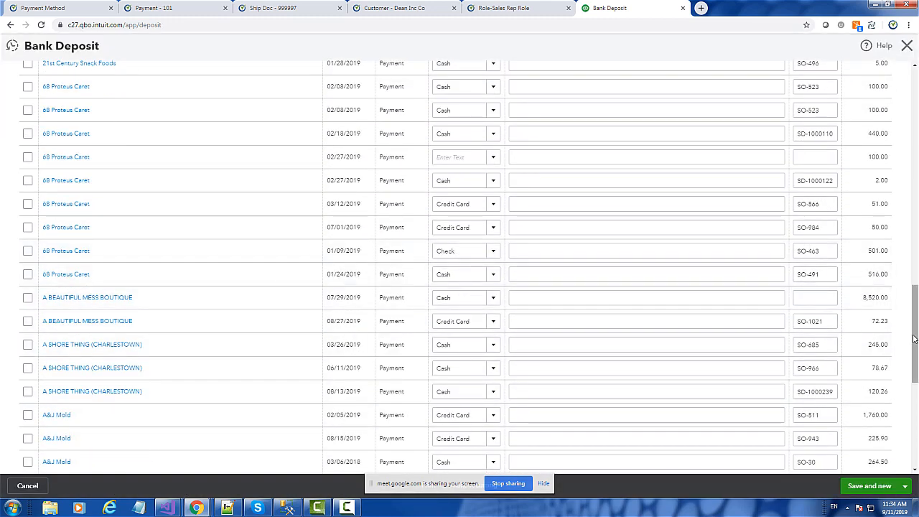
scroll(403, 361, "down", 10)
scroll(917, 225, "up", 15)
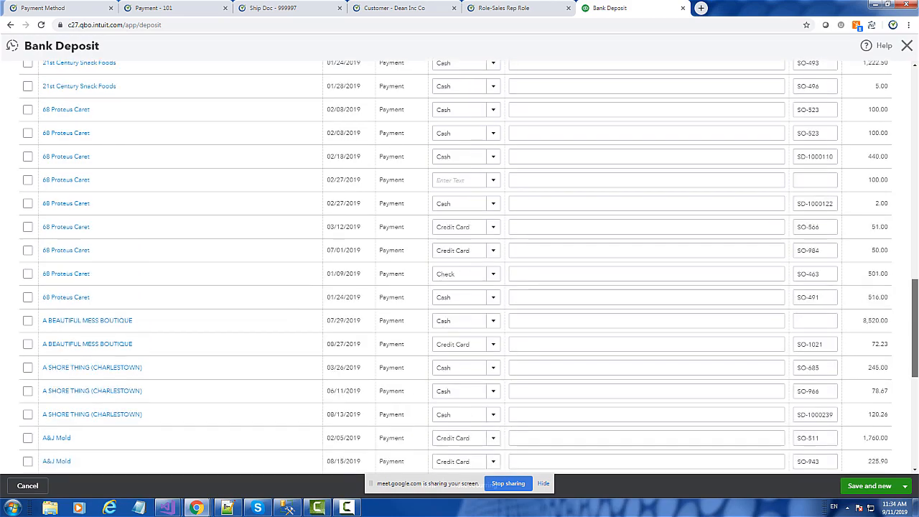
left_click_drag(916, 225, 917, 116)
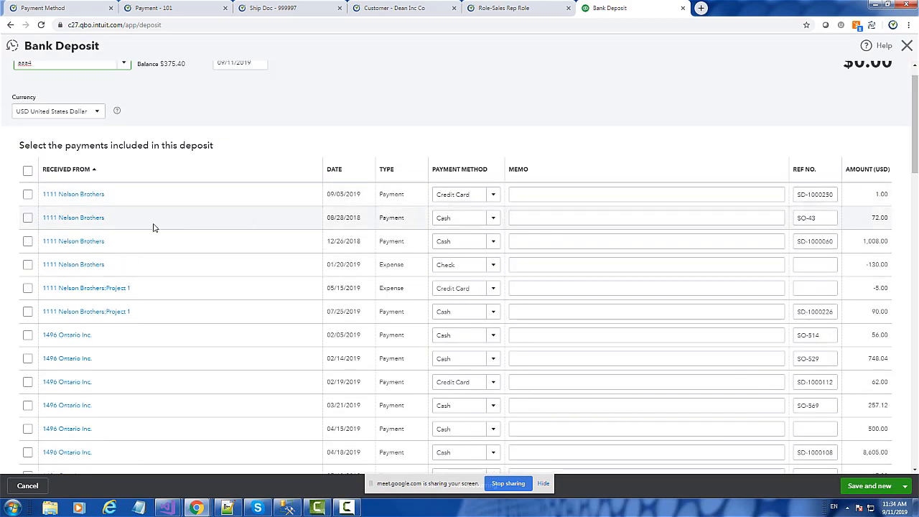
Step: Include the 1111 Nelson Brothers entries dated 09/05/2019, 08/28/2018, 12/26/2018 and 01/20/2019 in the deposit, and save and close it
left_click(28, 196)
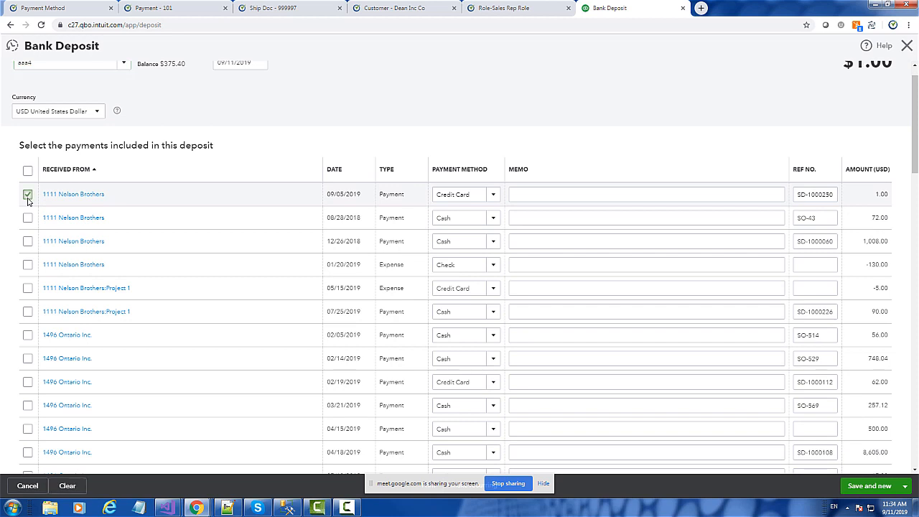
left_click(28, 218)
left_click(28, 242)
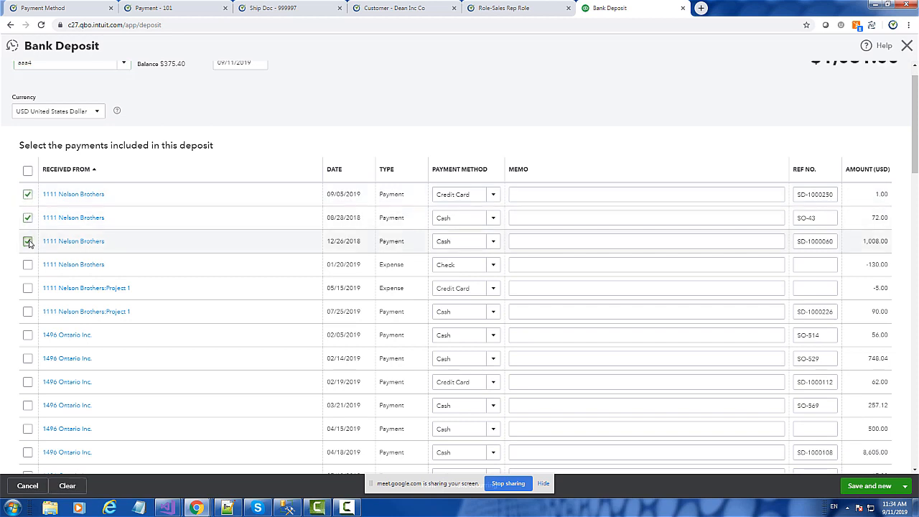
left_click(28, 265)
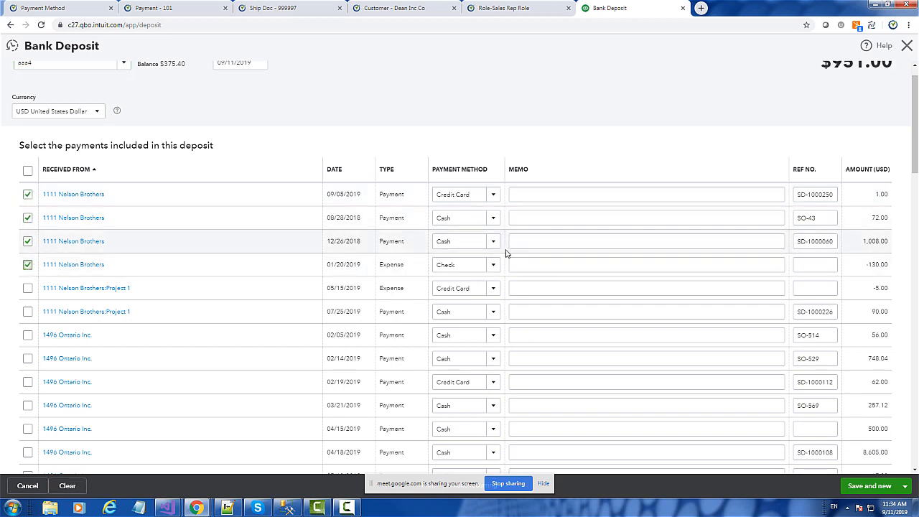
scroll(506, 253, "up", 1)
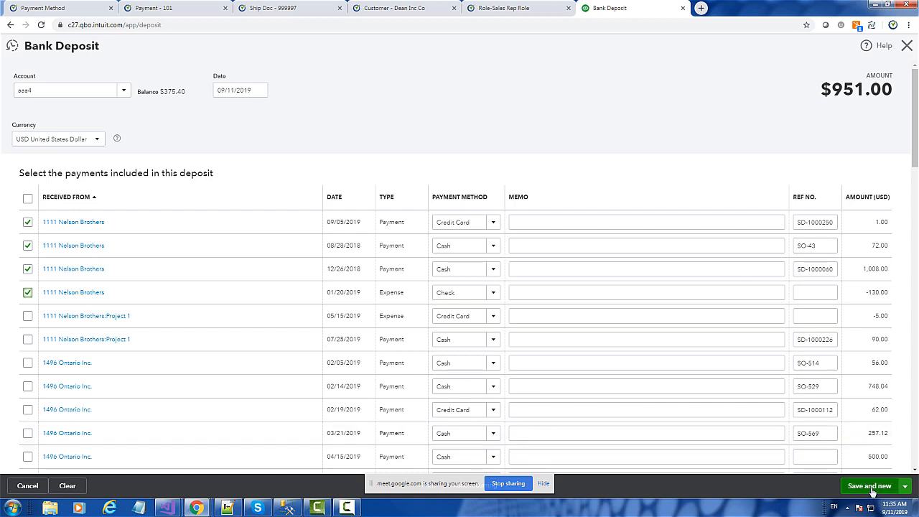
left_click(905, 487)
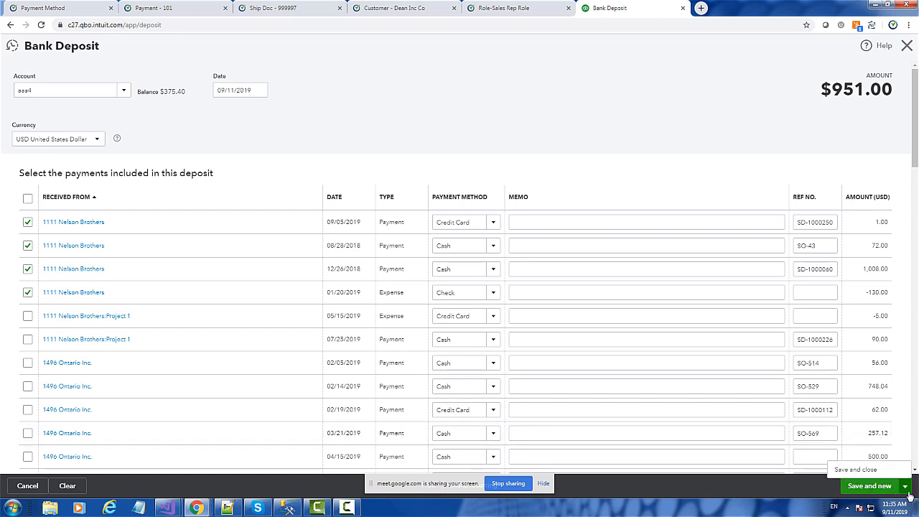
left_click(866, 475)
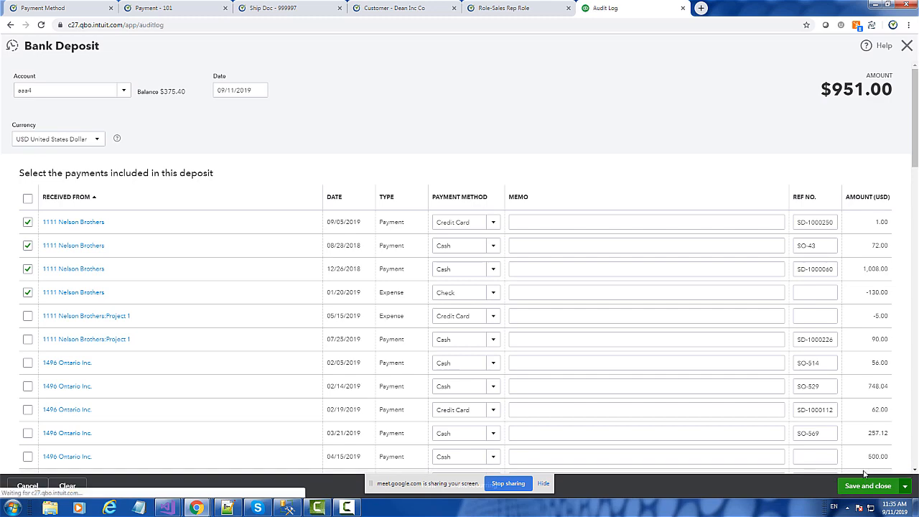